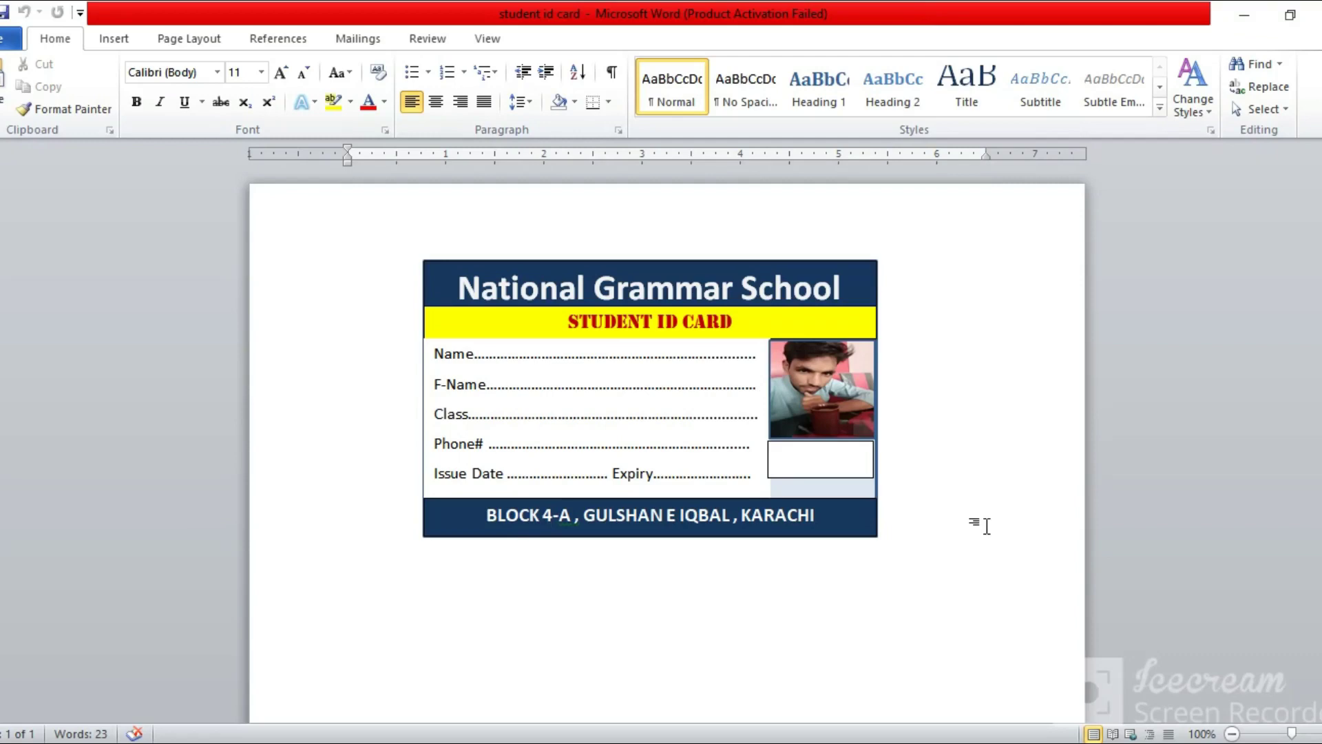
Step: Create a new blank document, Document1, with Ctrl+N
key(ctrl+n)
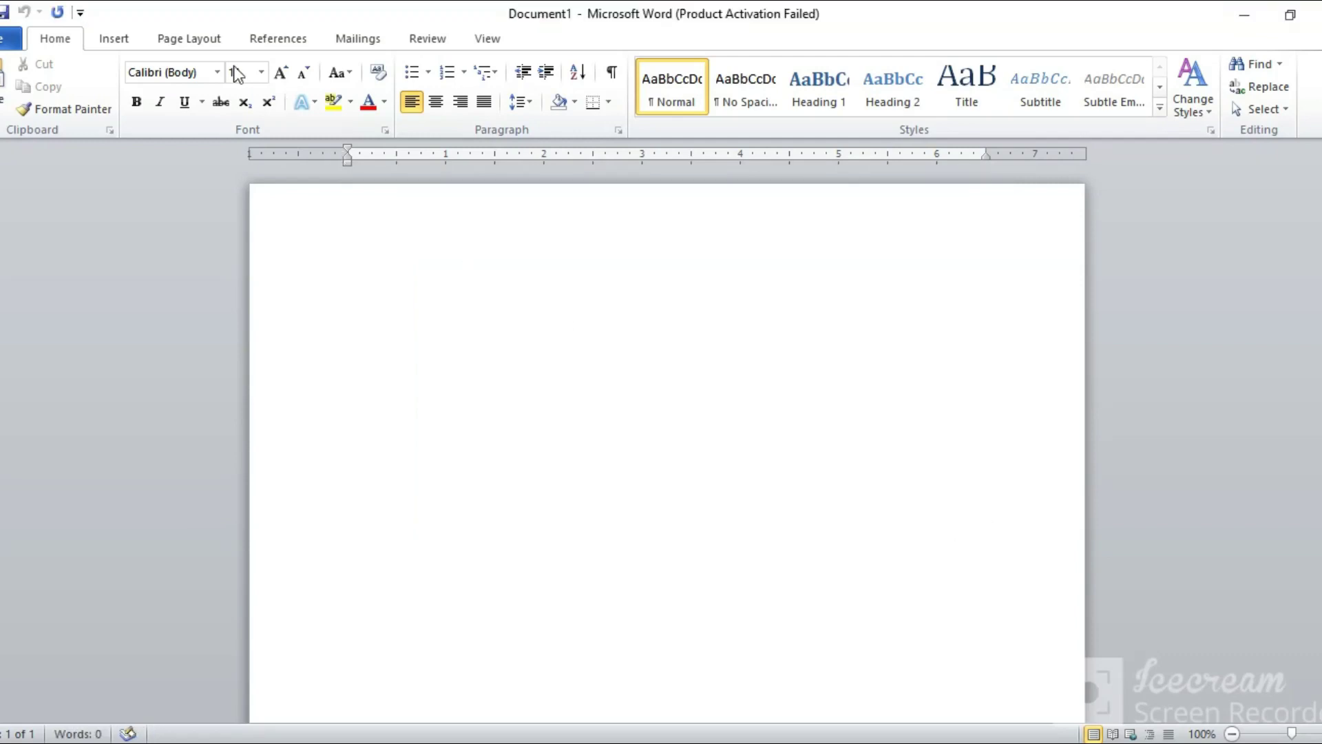
Step: Draw a rectangle about 2.91 by 4.78 inches near the top of the page and nudge it right
click(114, 39)
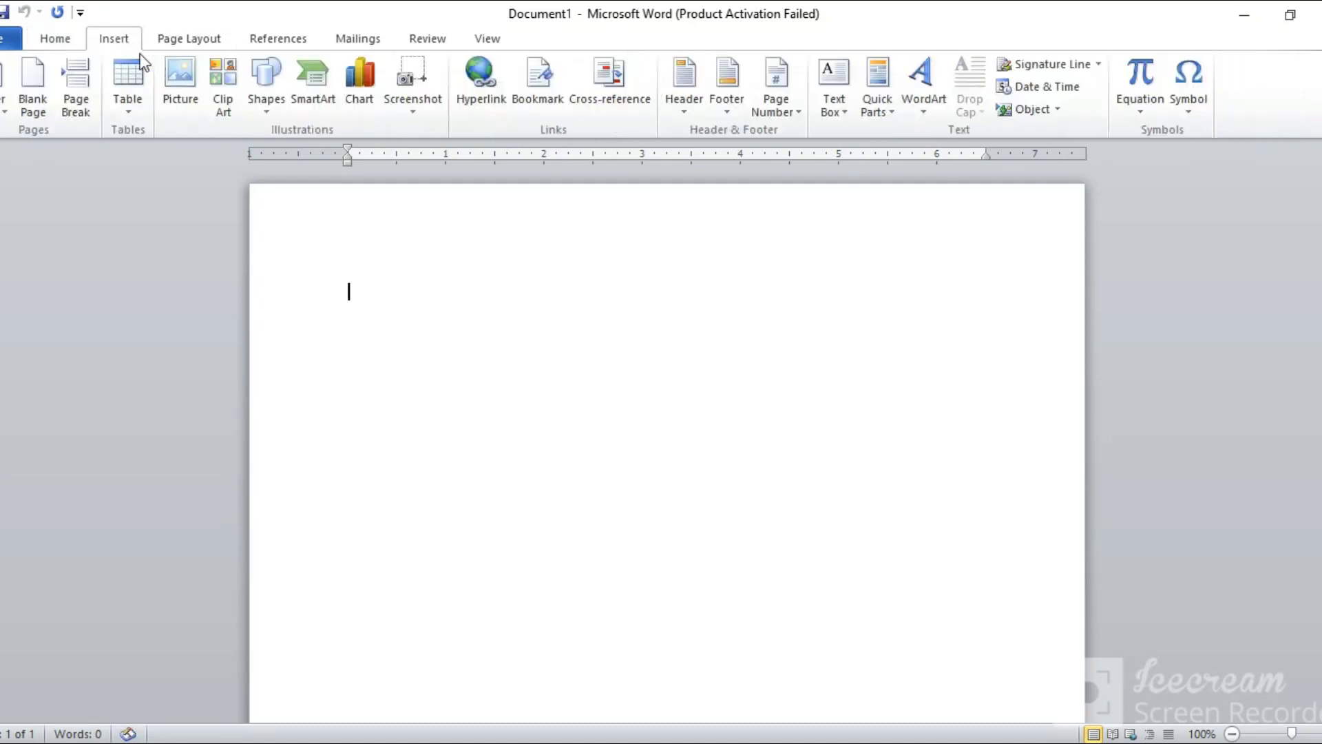
click(271, 110)
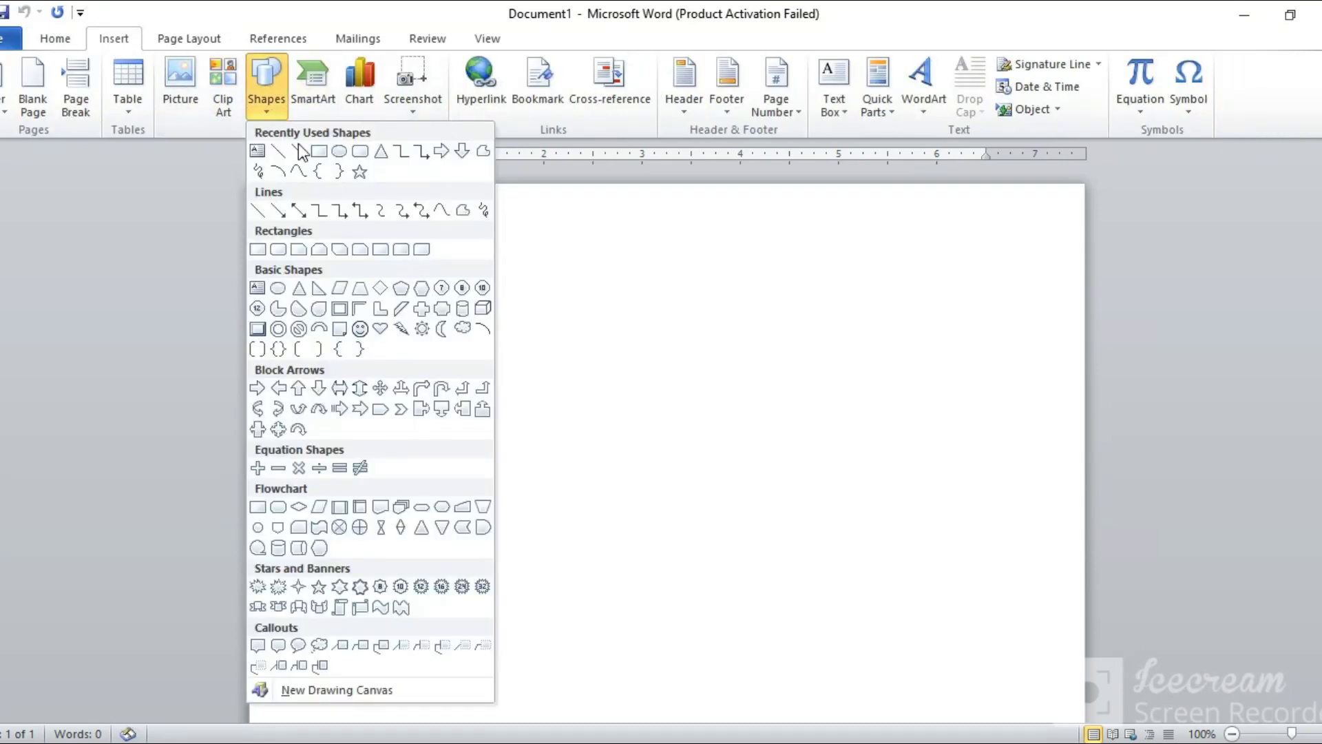
click(319, 151)
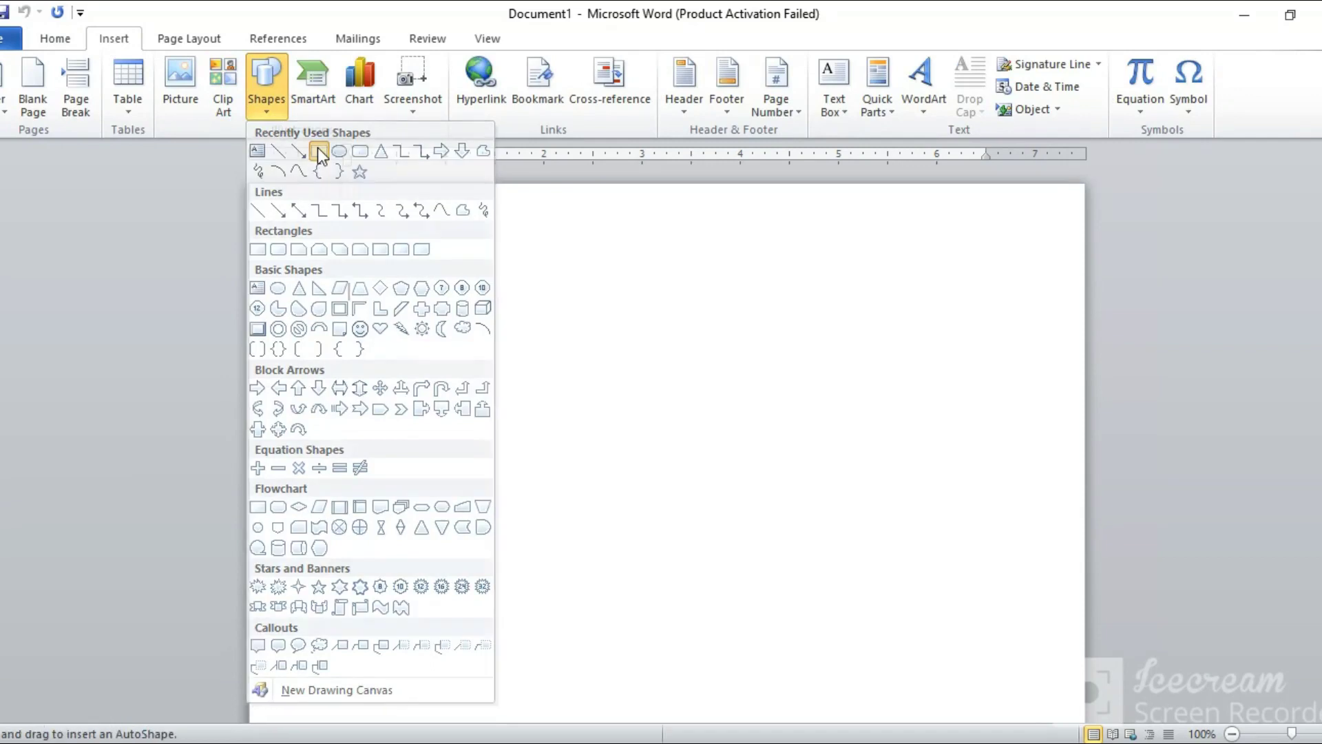
drag(314, 224, 784, 511)
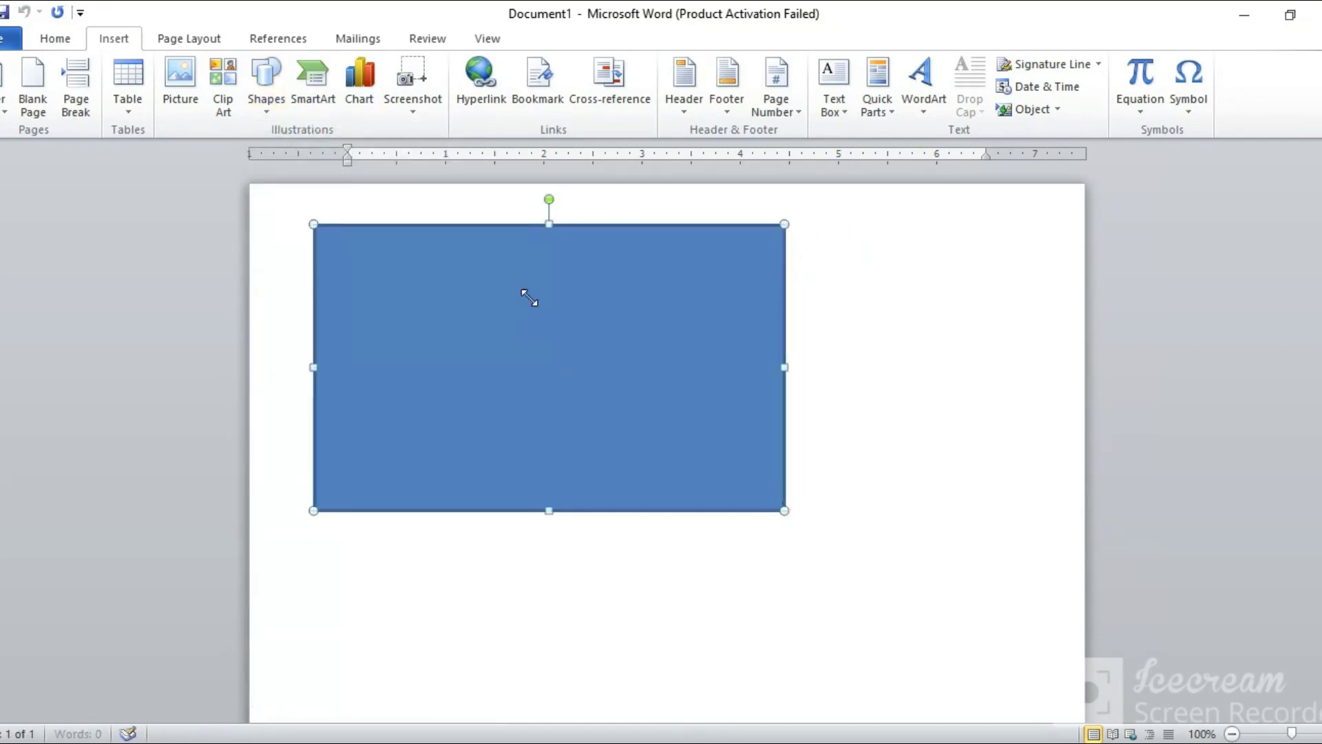
drag(559, 301, 597, 301)
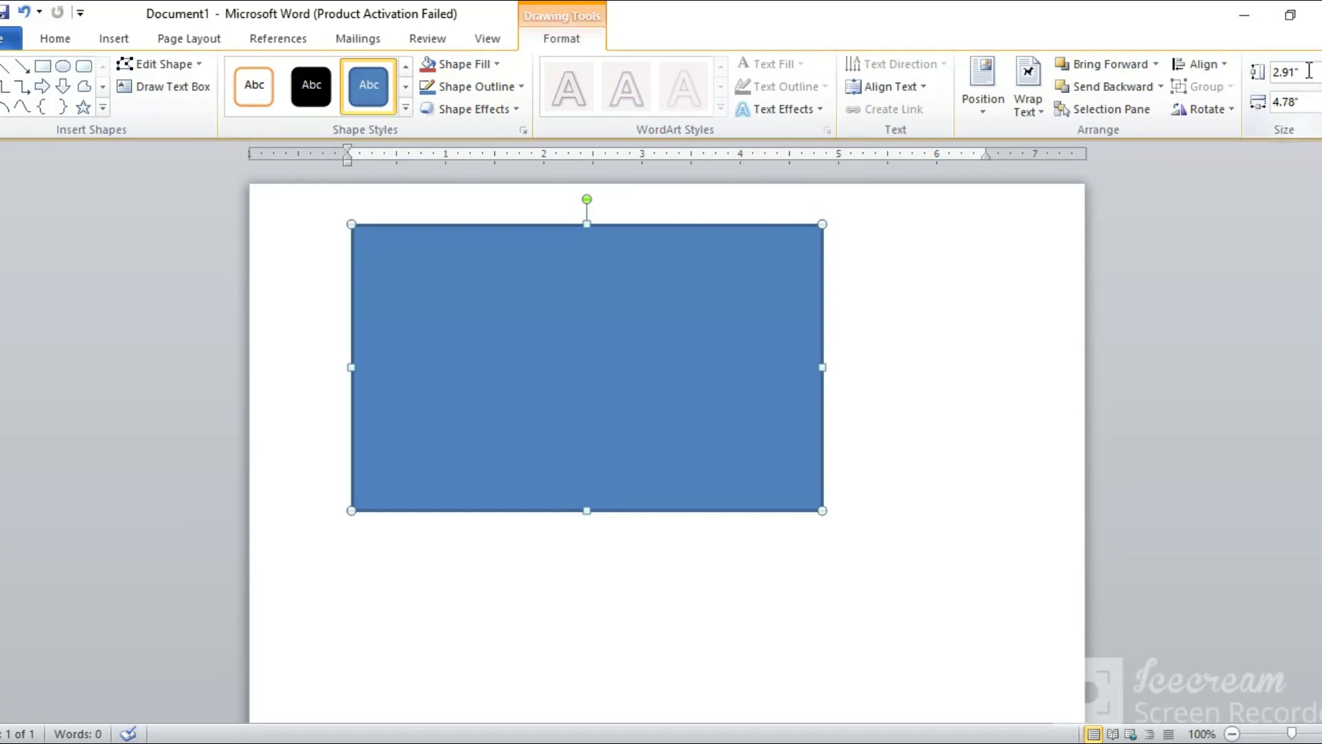
Step: Set the rectangle's height to 2.6" and width to 4.6", correcting a first 4.8" width
drag(1279, 72, 1300, 71)
text(2)
key(Return)
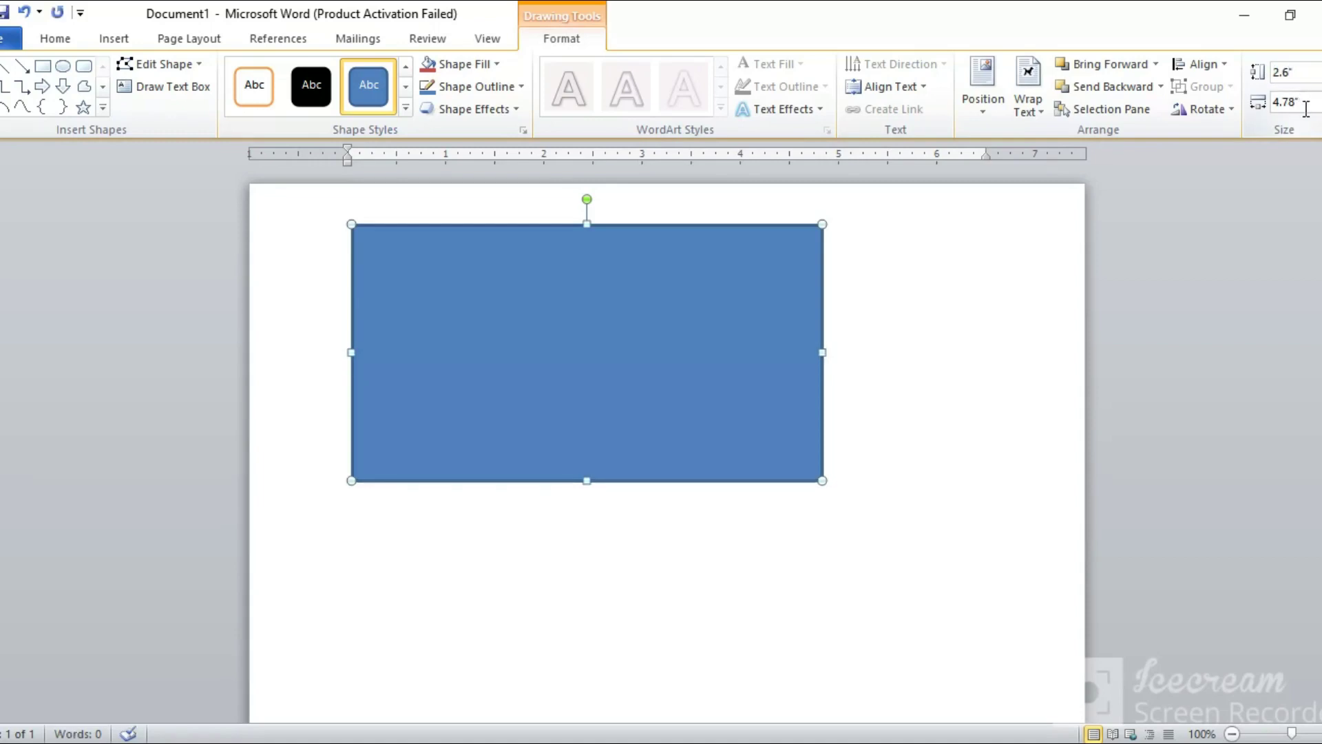
double_click(1310, 103)
text(4.)
key(Return)
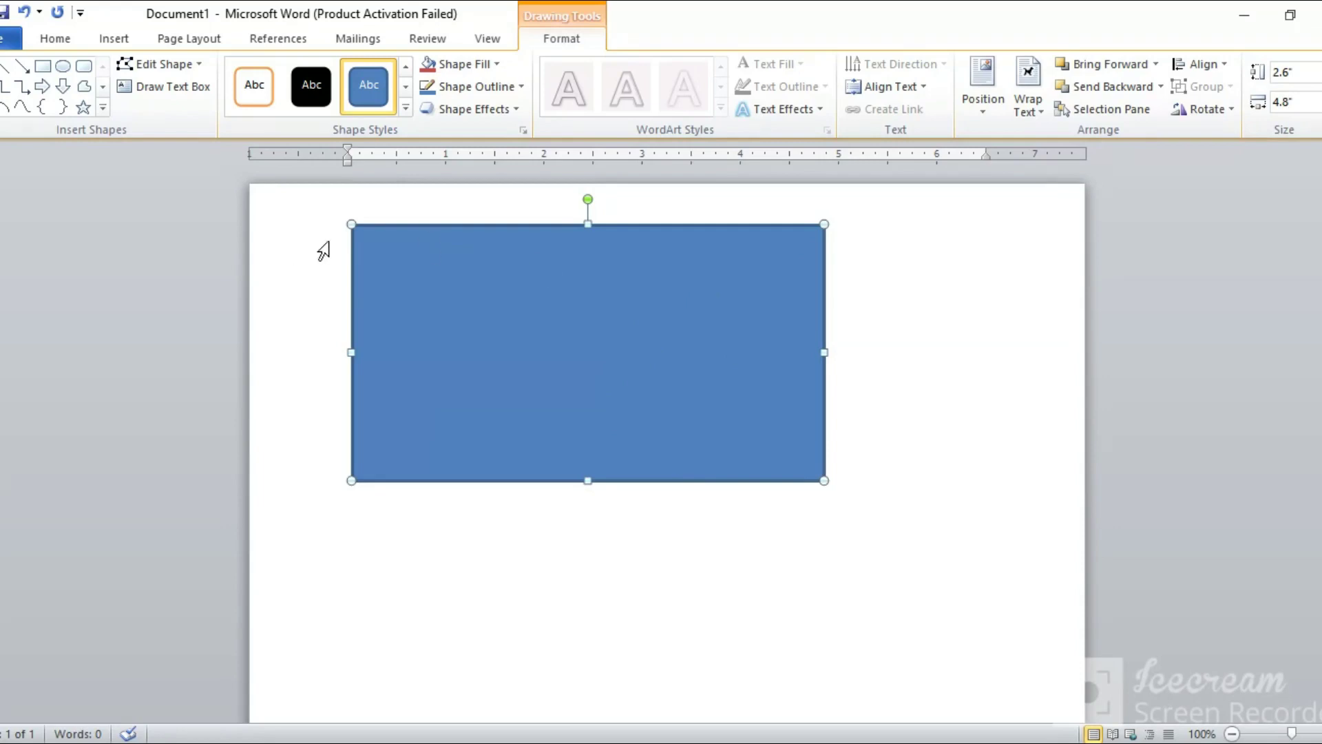
click(1299, 101)
text(4.)
key(Return)
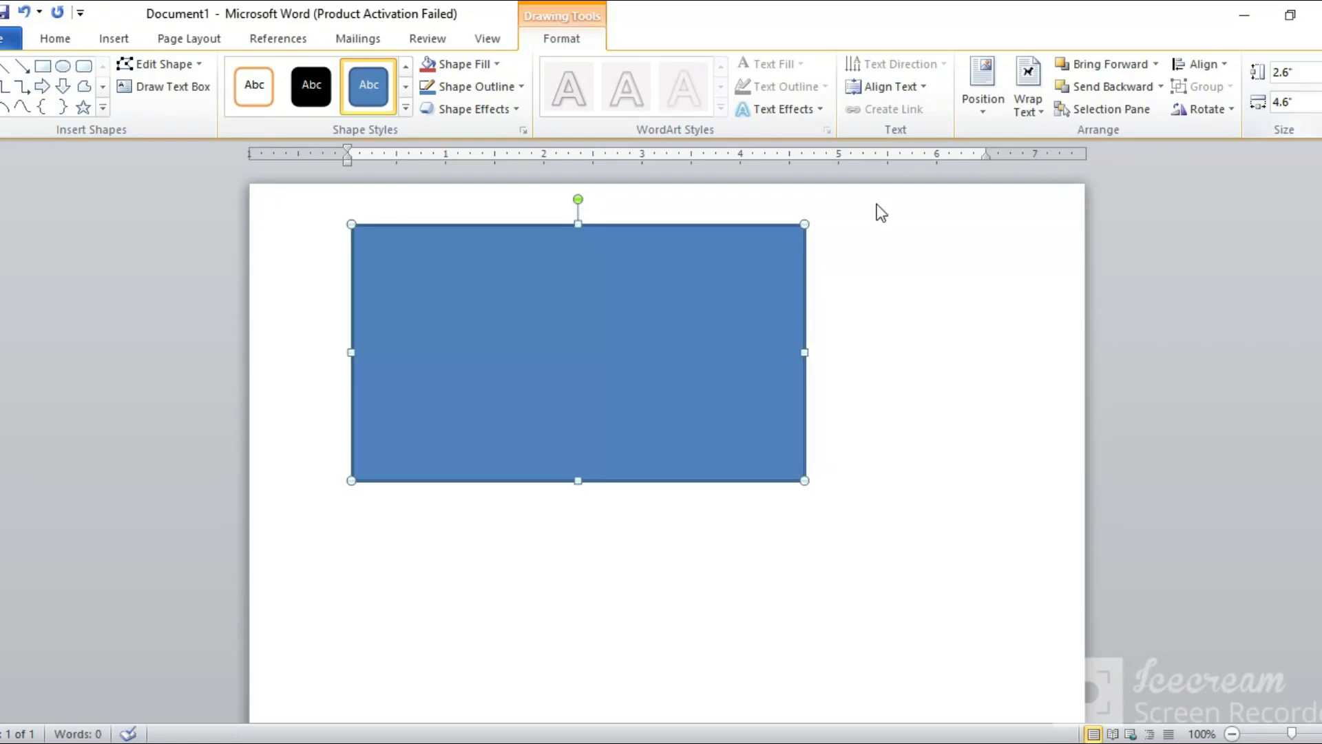
Step: Remove the rectangle's fill and shift the empty frame slightly right and down
click(499, 65)
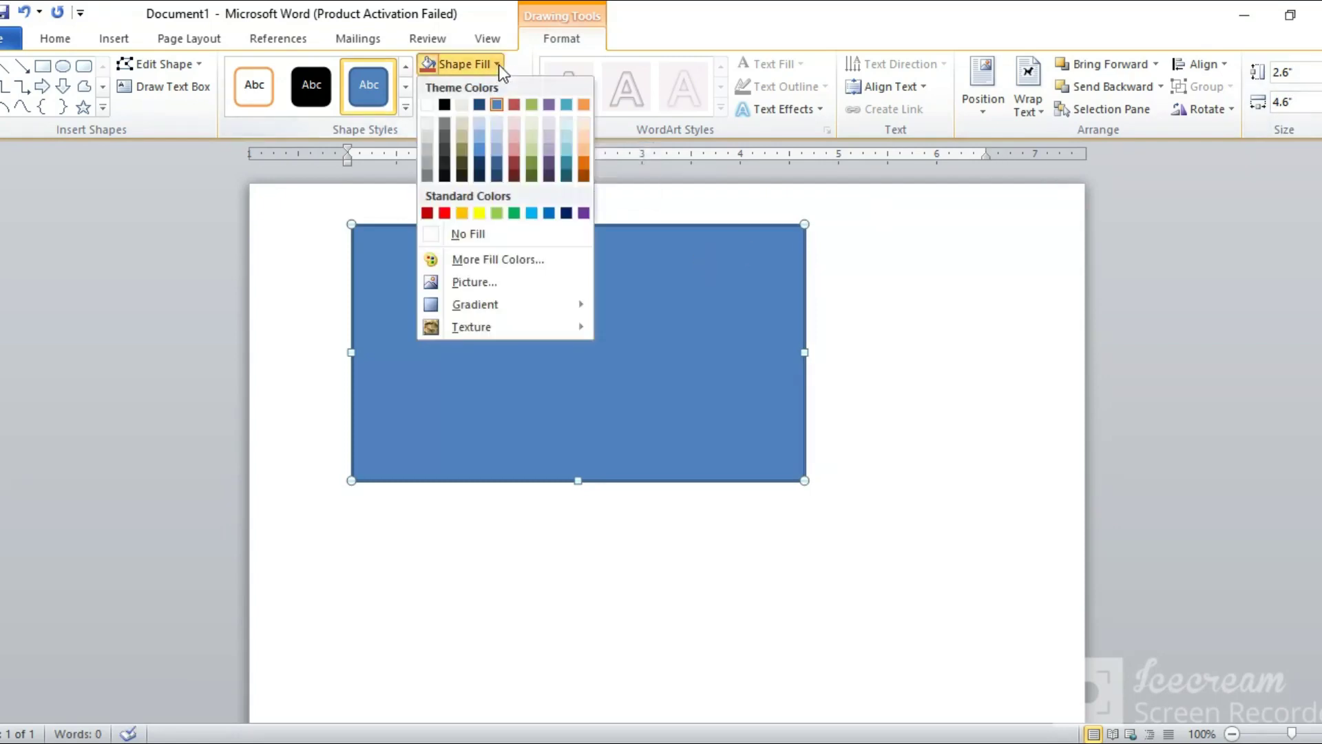
click(502, 232)
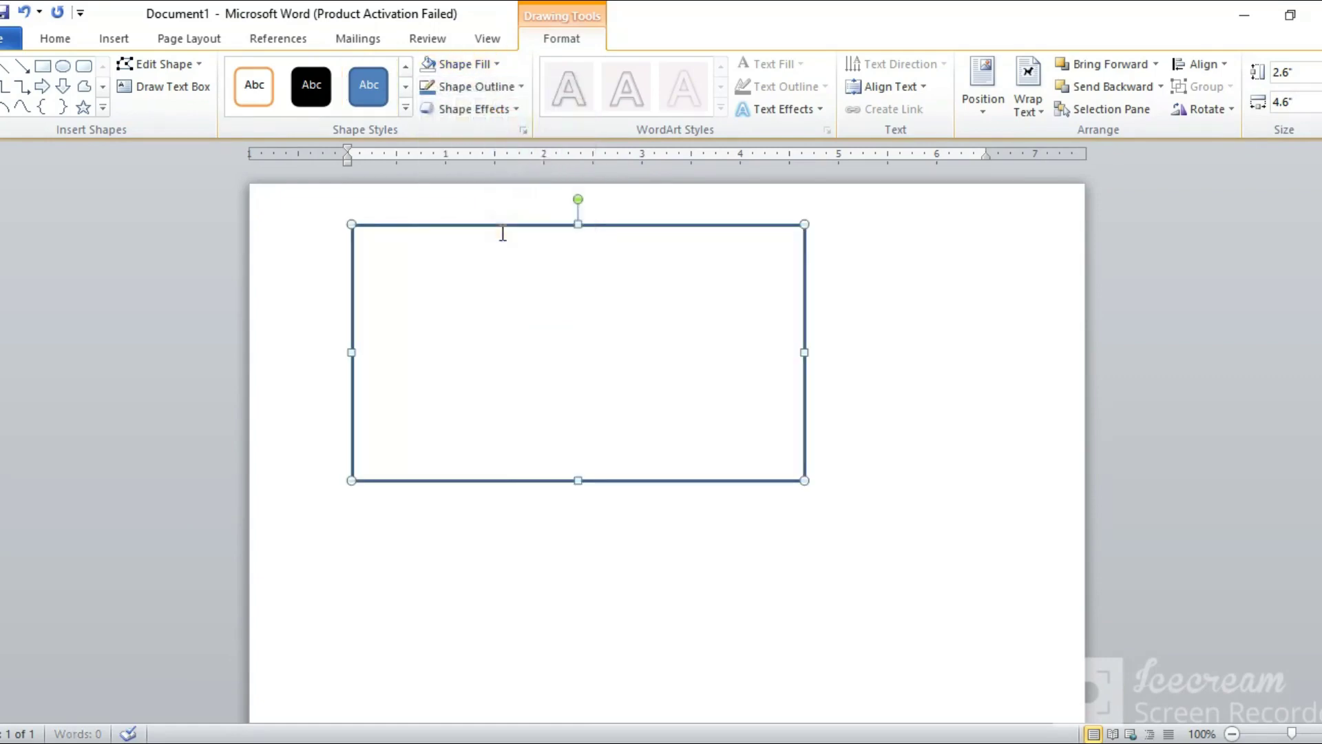
drag(610, 224, 627, 261)
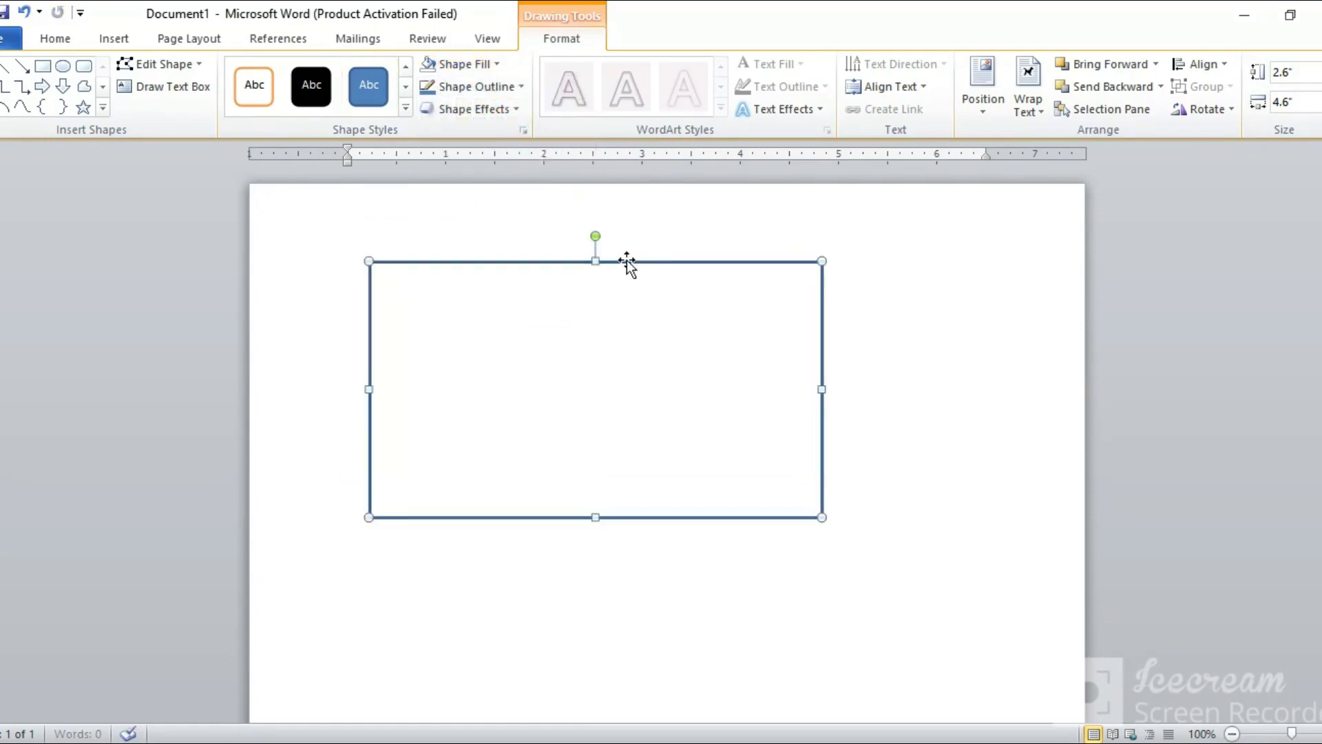
click(857, 314)
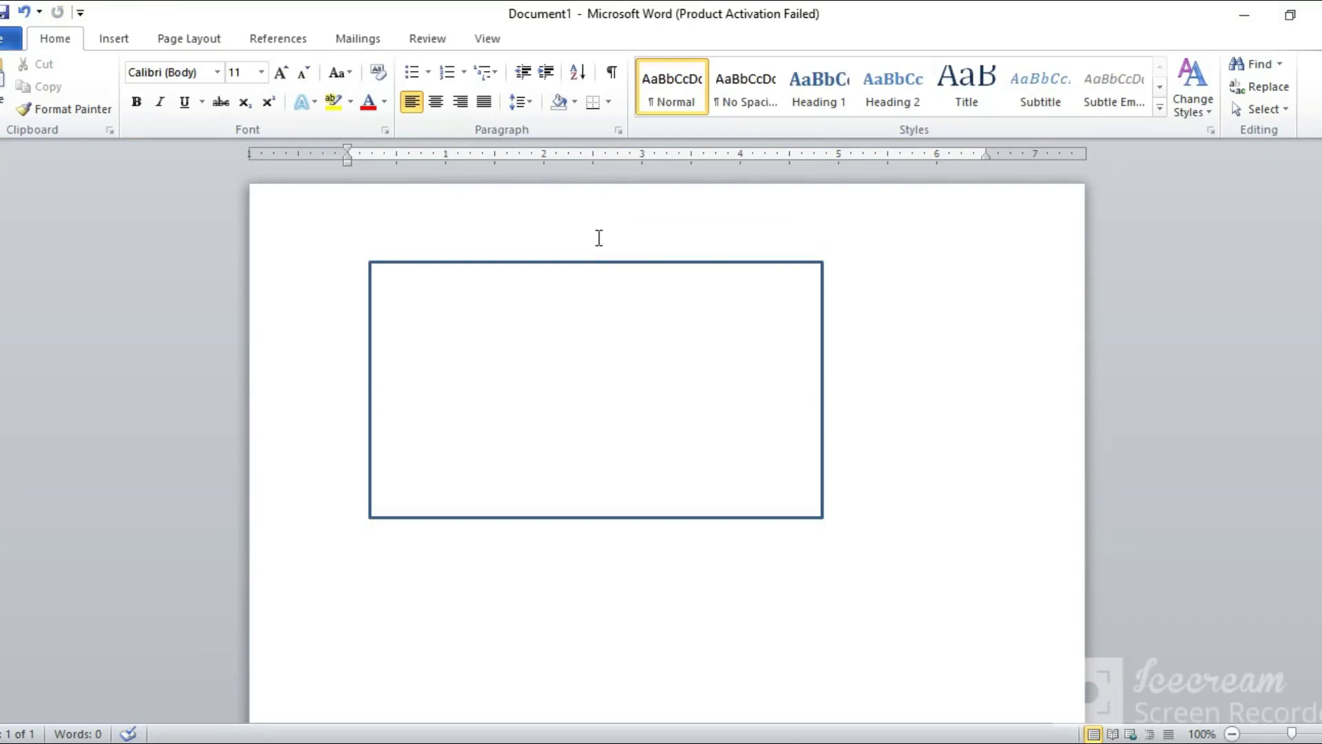
click(591, 263)
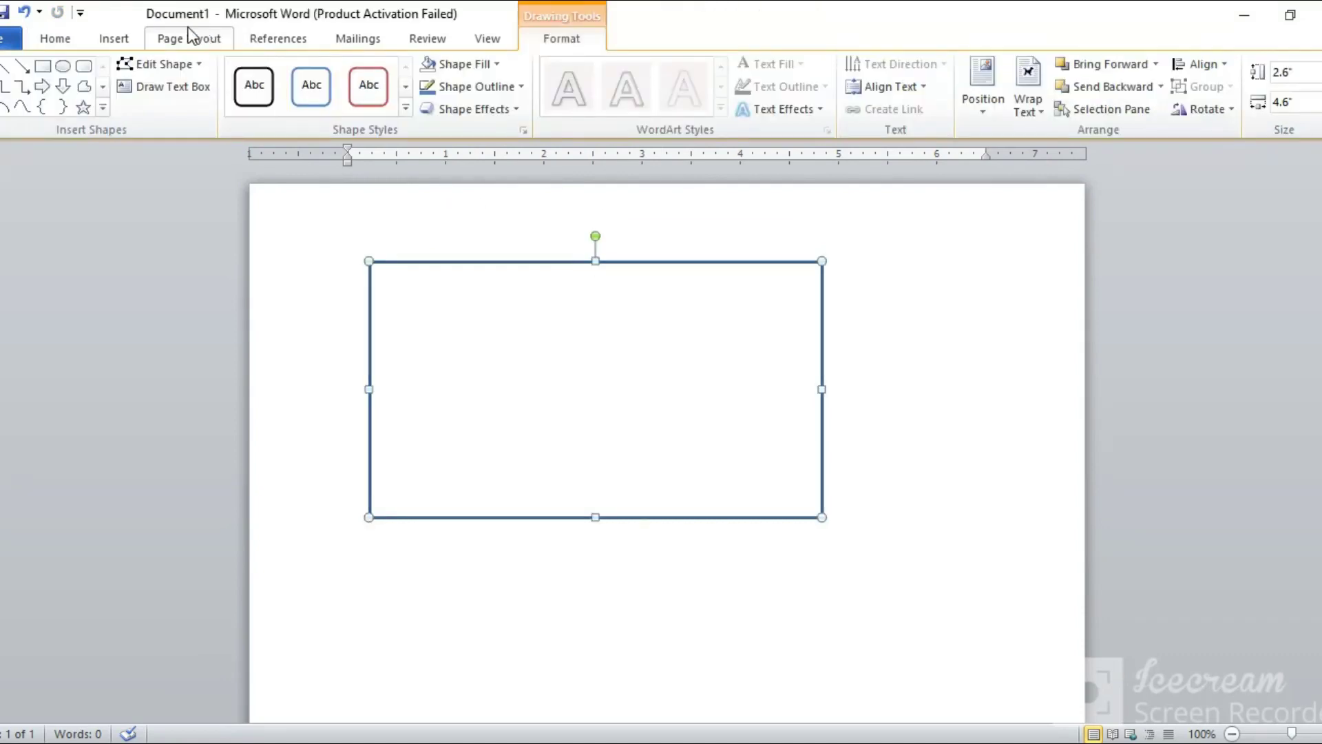
click(110, 40)
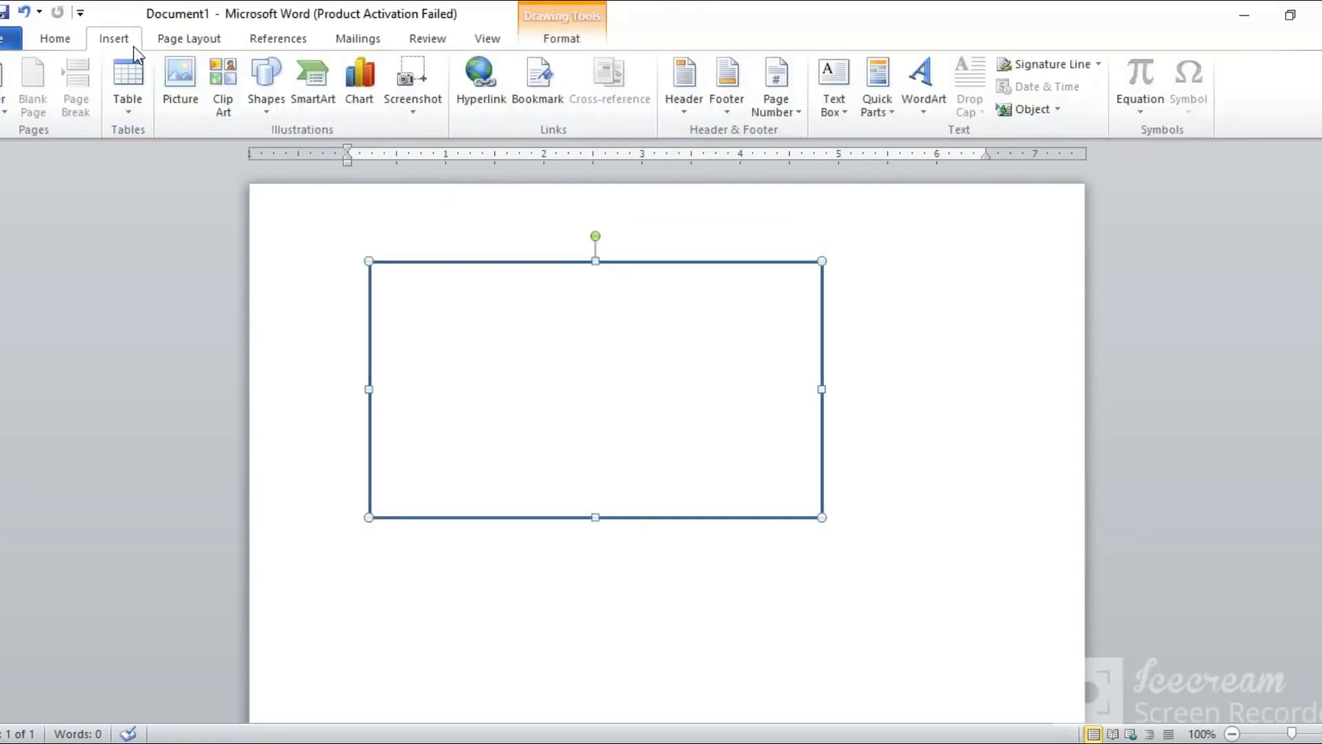
click(262, 113)
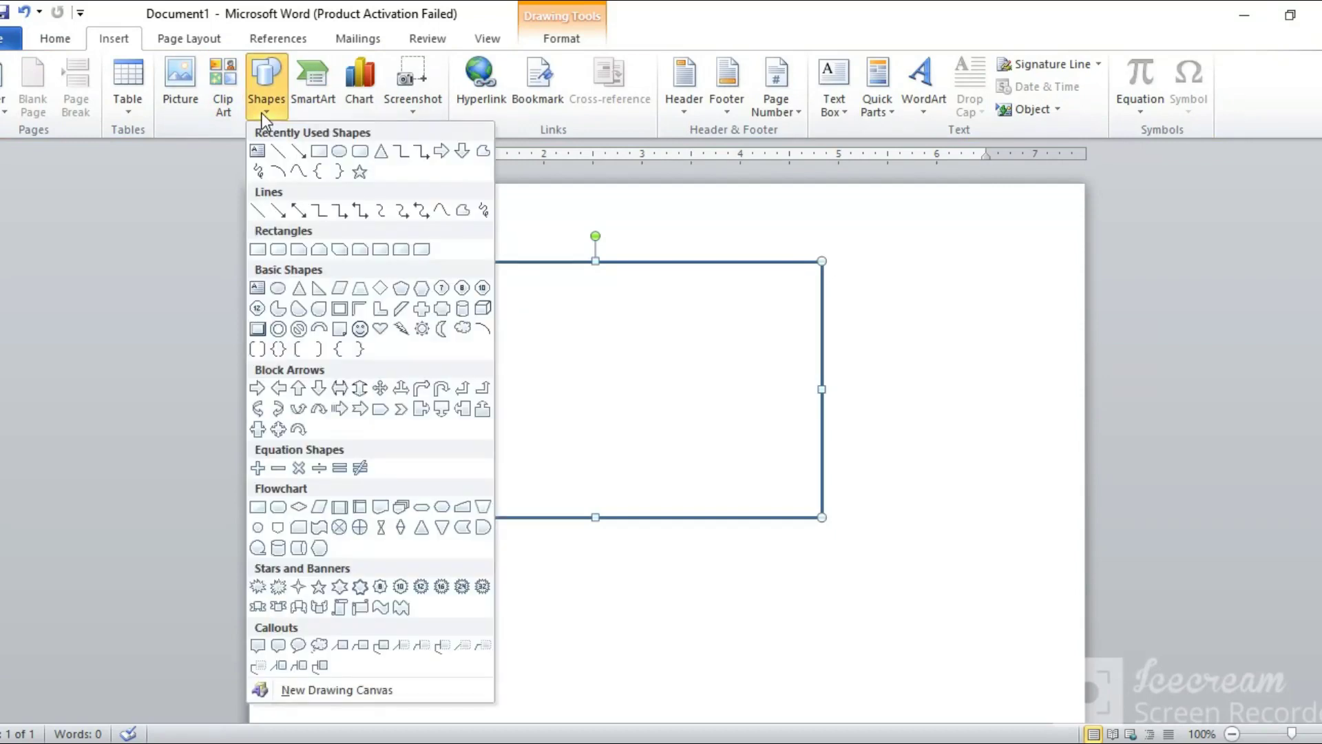
Step: Draw a text box across the top of the frame and fill it dark navy
click(258, 152)
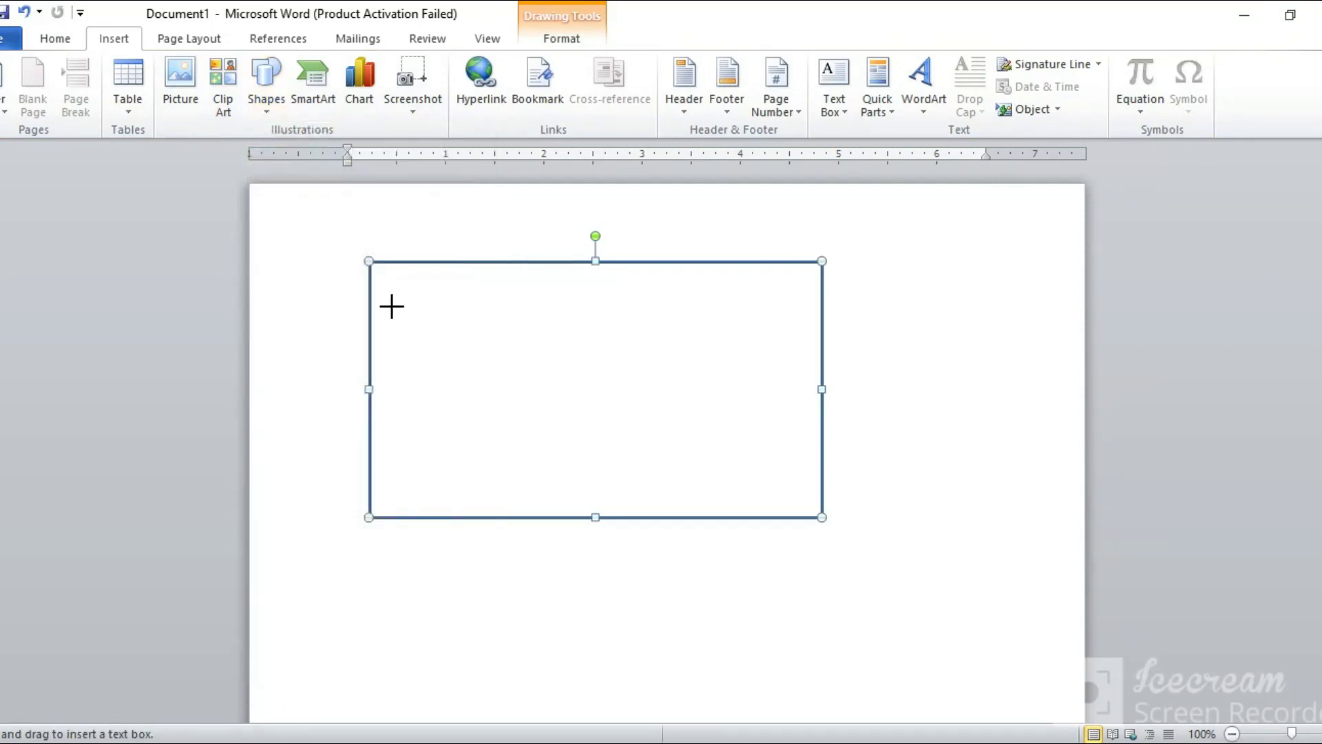
drag(369, 262, 822, 304)
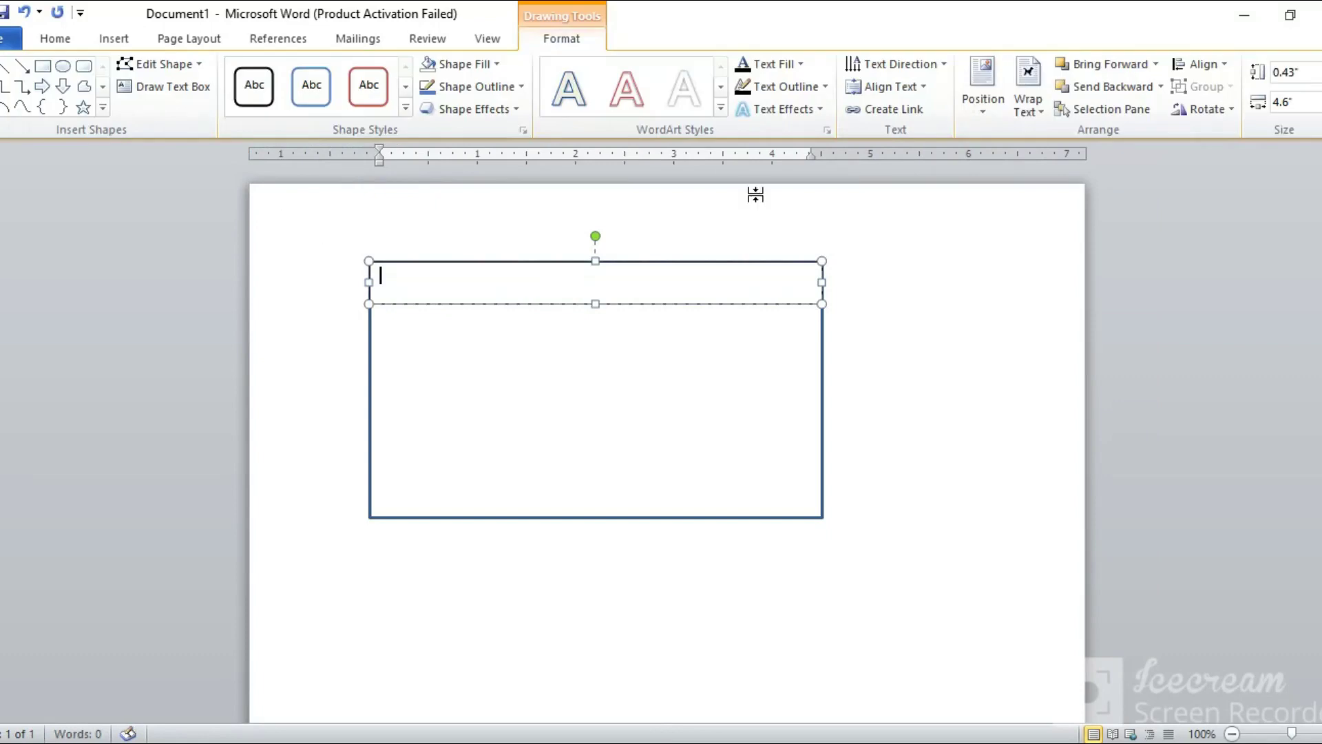
click(500, 64)
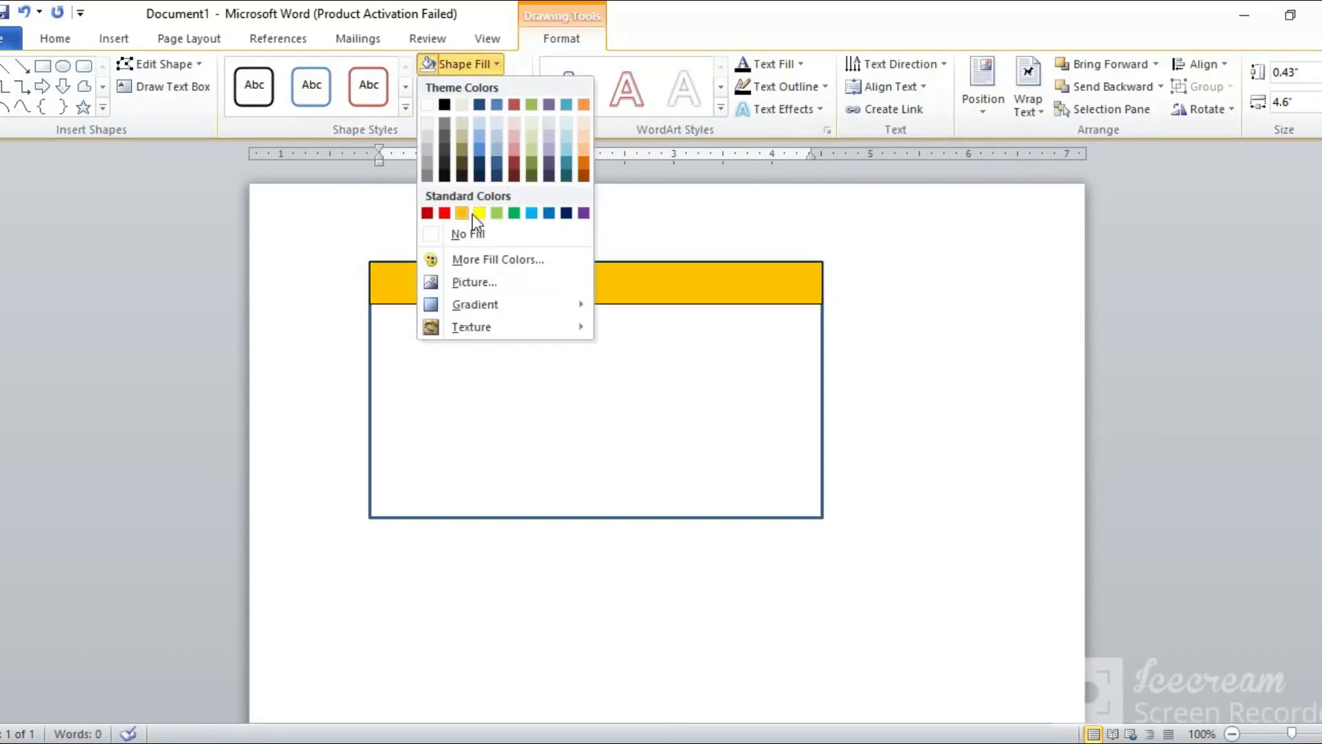
click(565, 215)
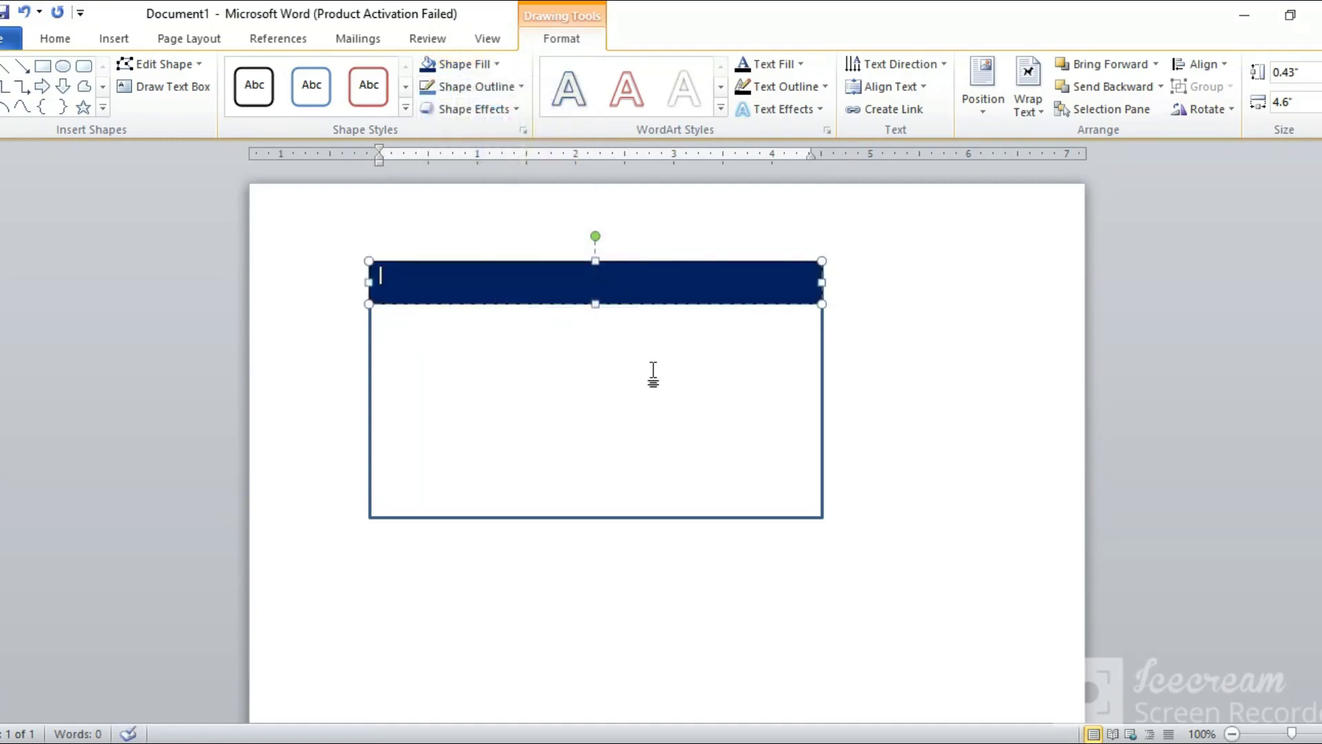
click(672, 295)
Step: Duplicate the navy bar and move the copy to the frame's bottom edge
click(693, 301)
key(ctrl+d)
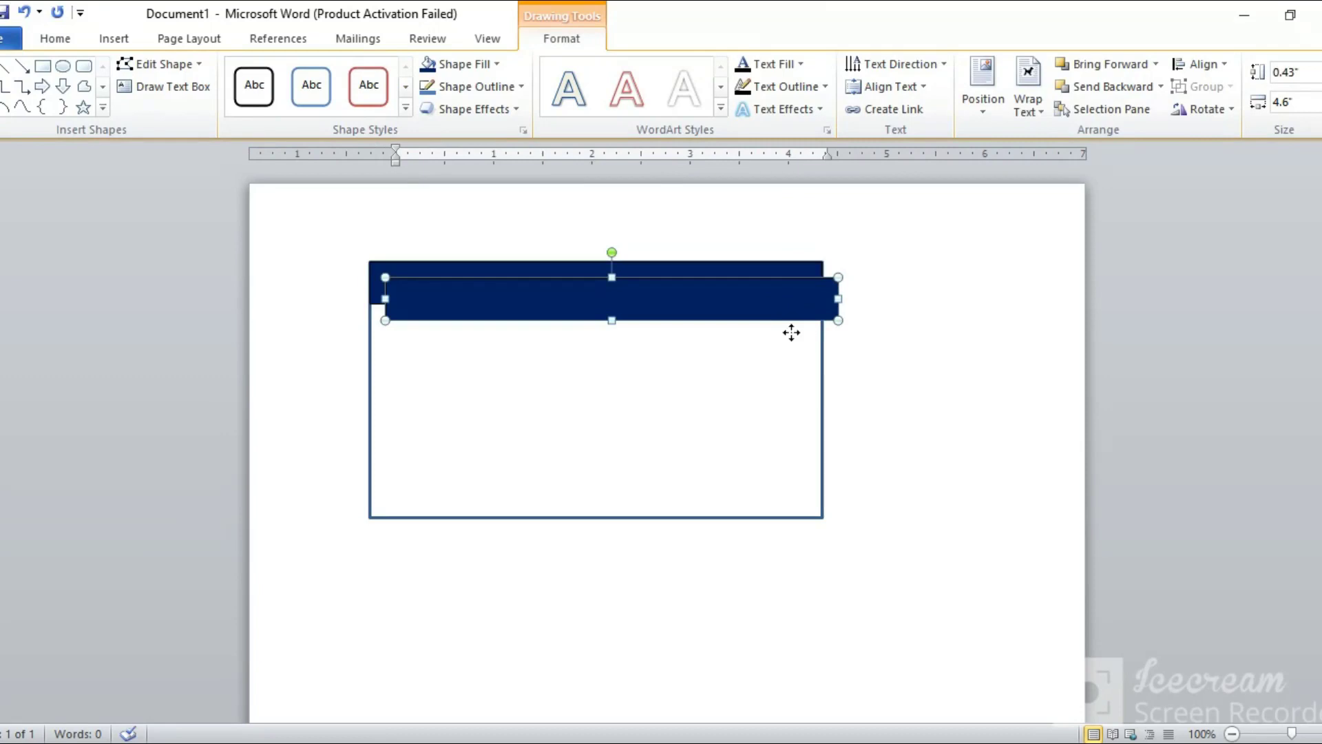
drag(793, 318, 788, 514)
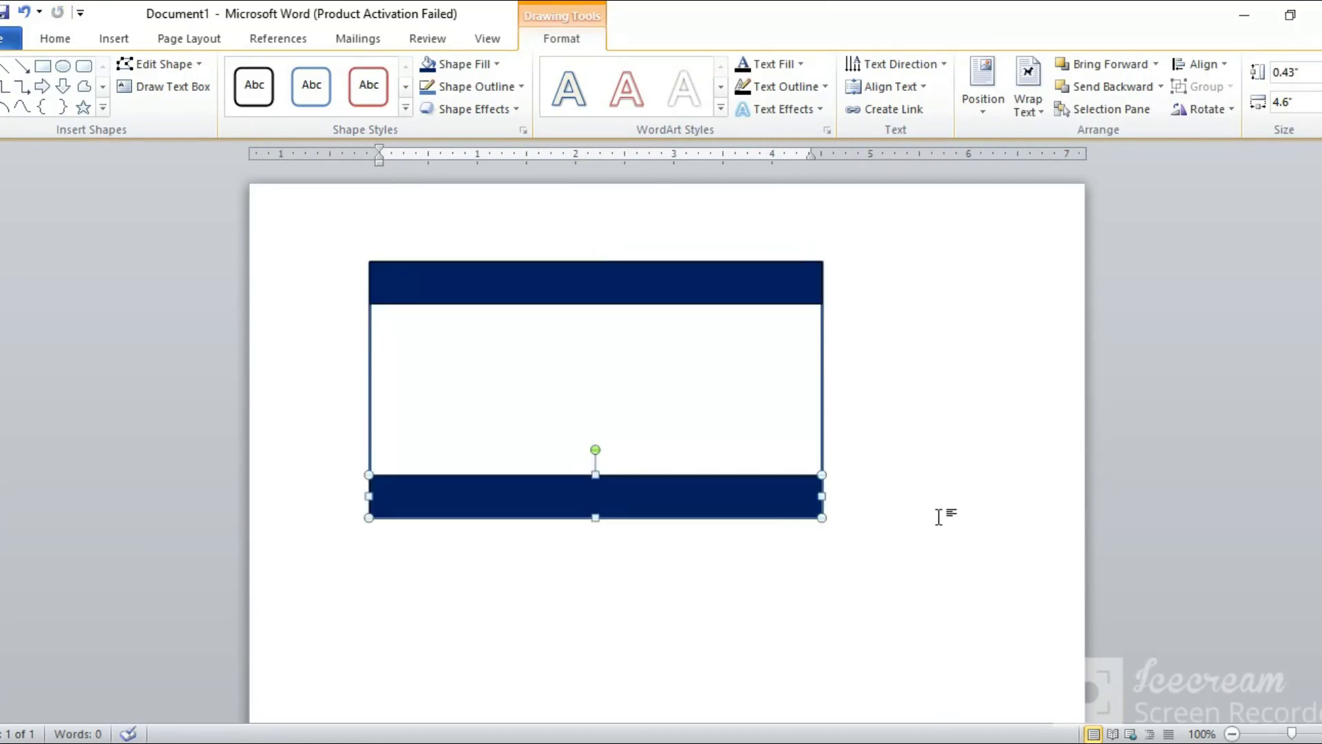
click(939, 517)
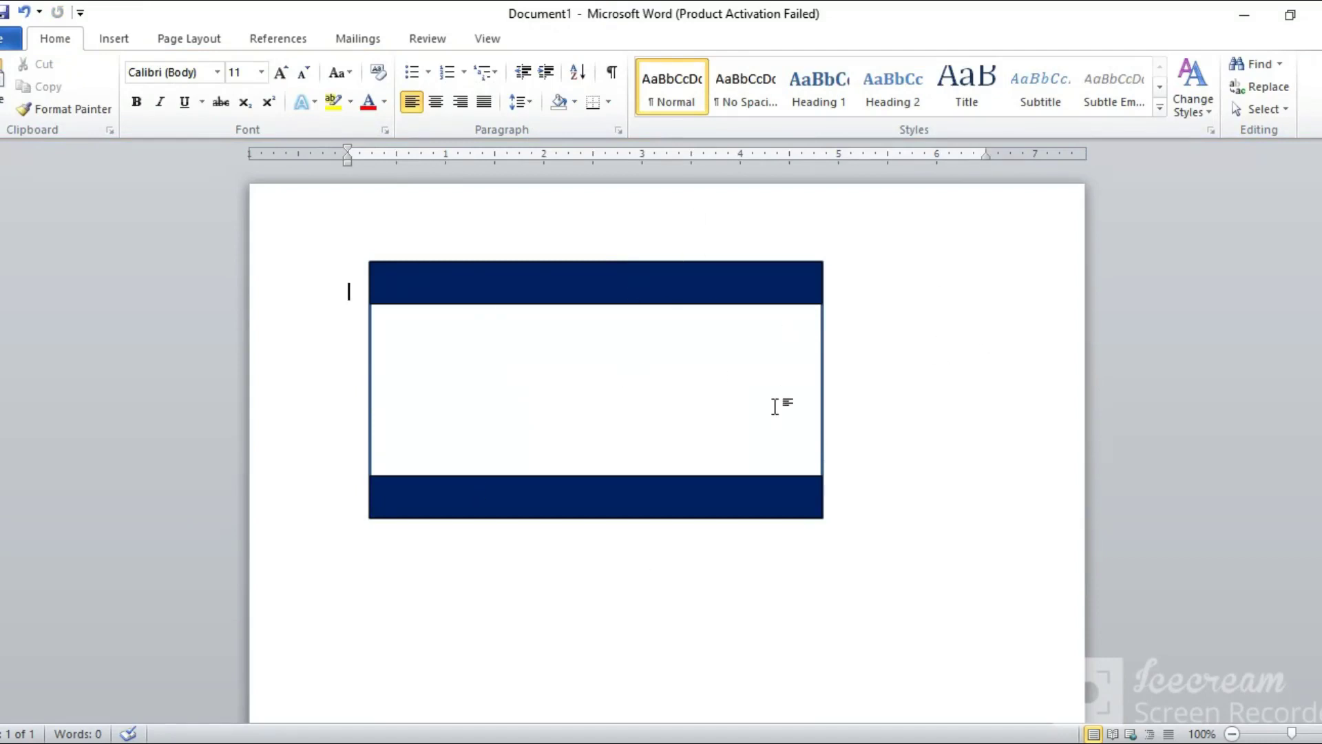
Step: Place the insertion point inside the card frame and bring up the Insert options
click(543, 337)
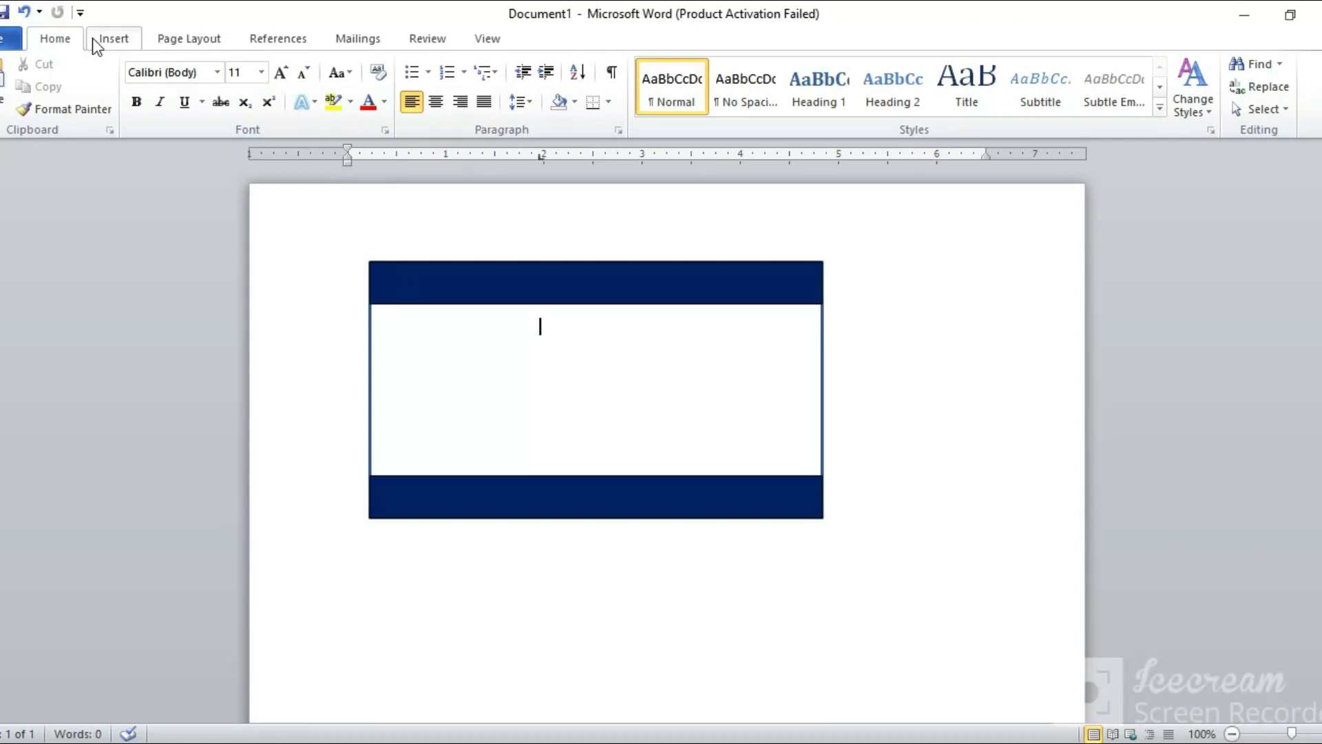
click(115, 39)
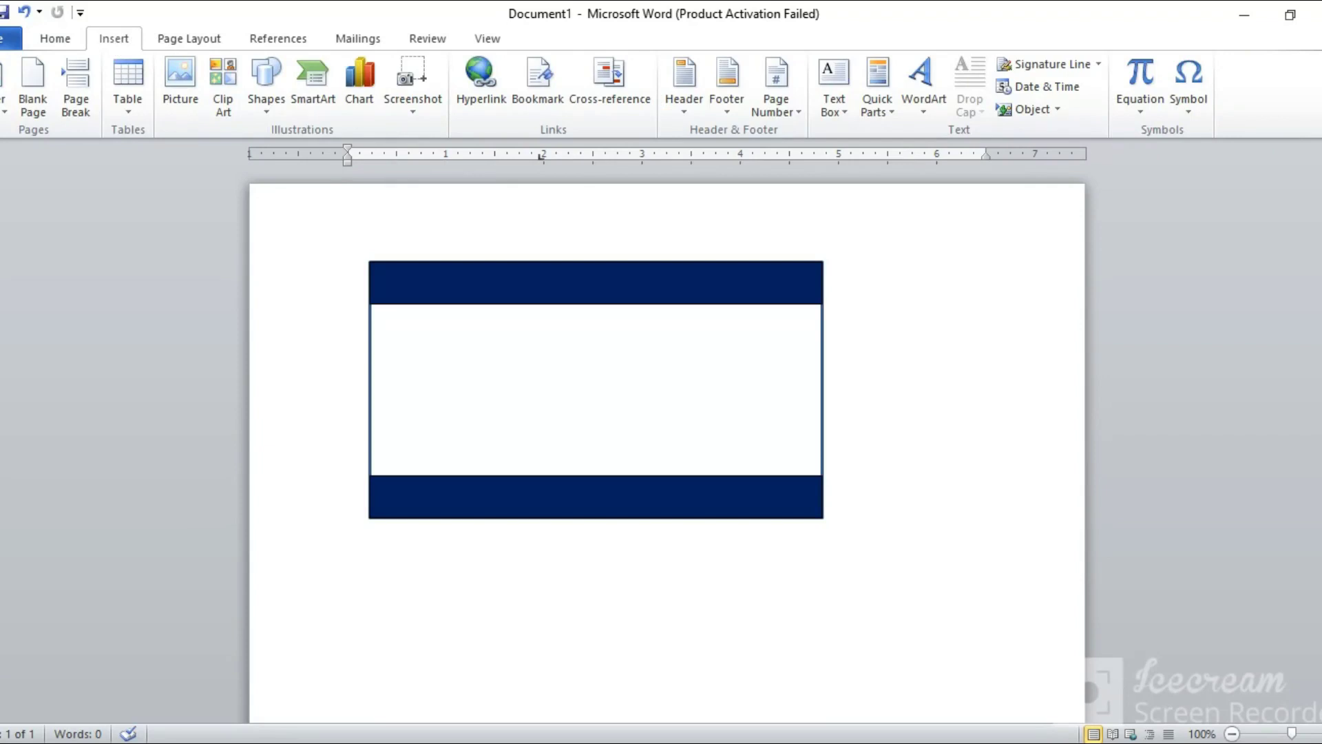
click(681, 690)
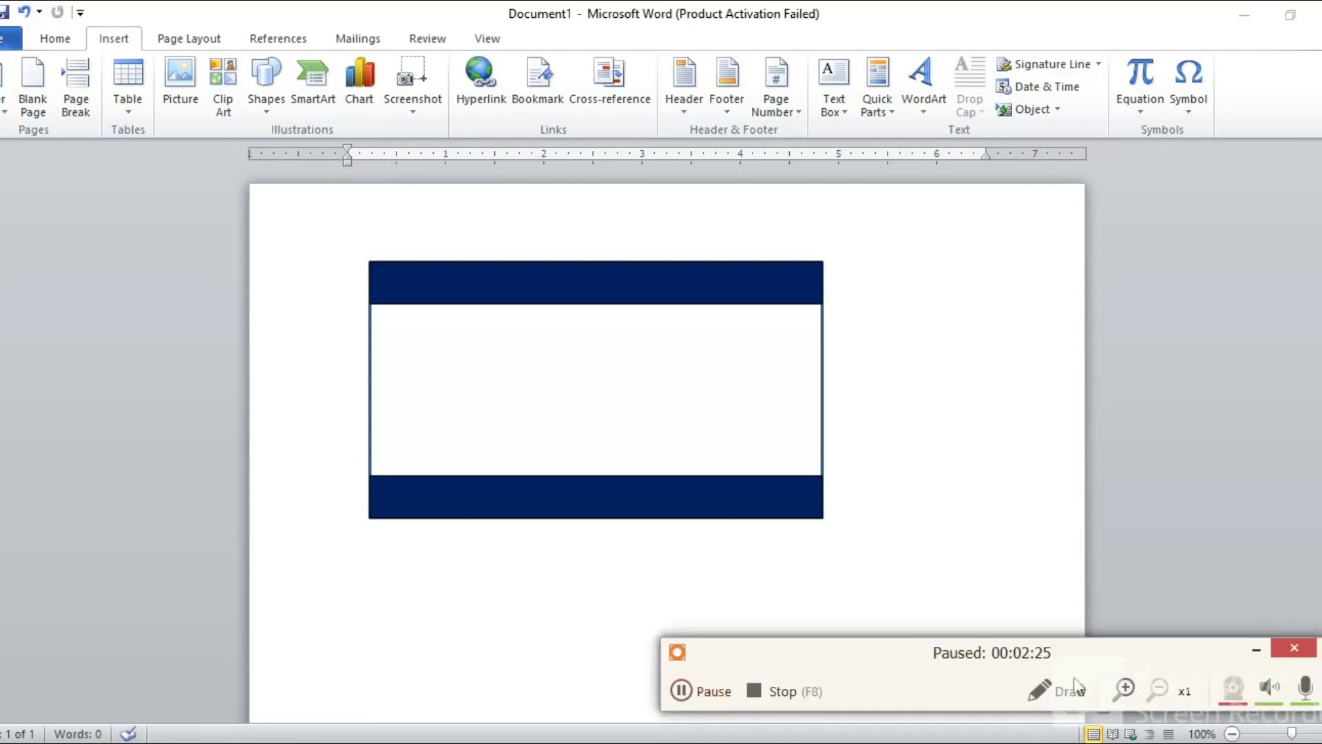
click(1258, 650)
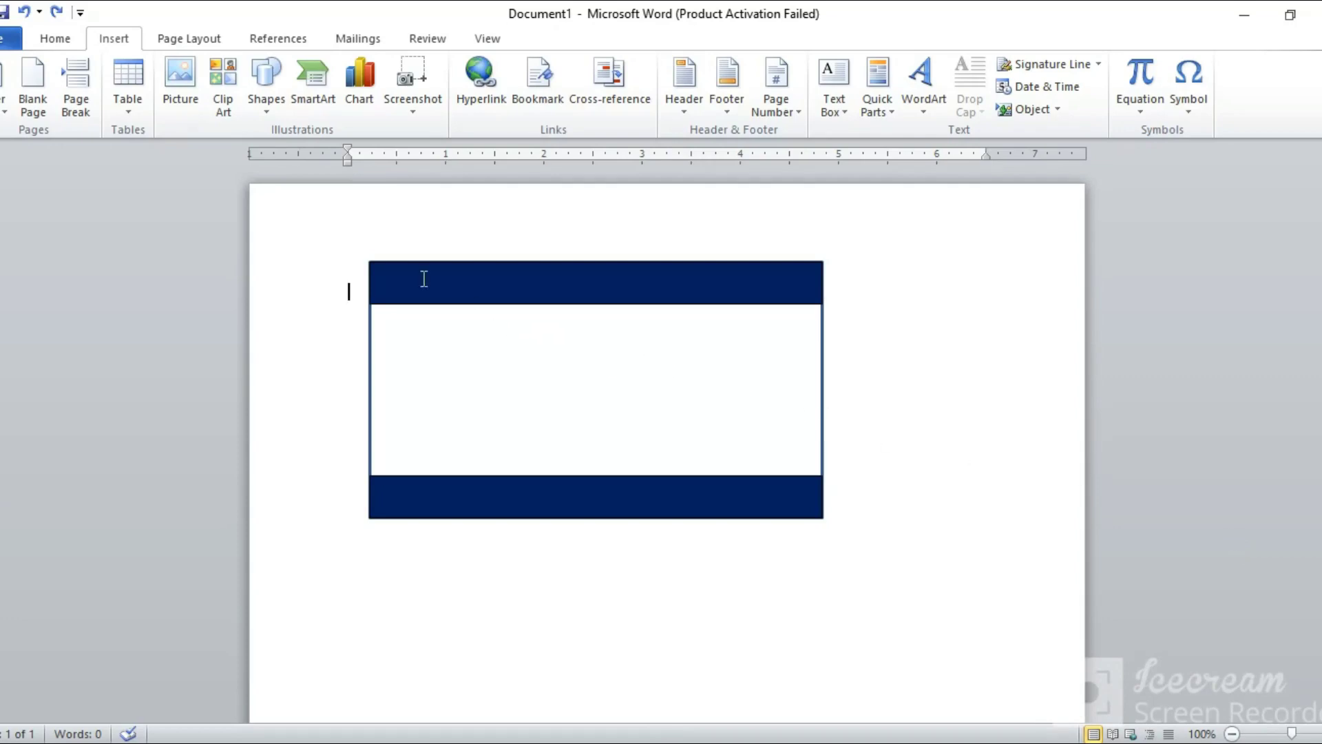
Step: Draw a thin empty text box just under the navy header
click(271, 106)
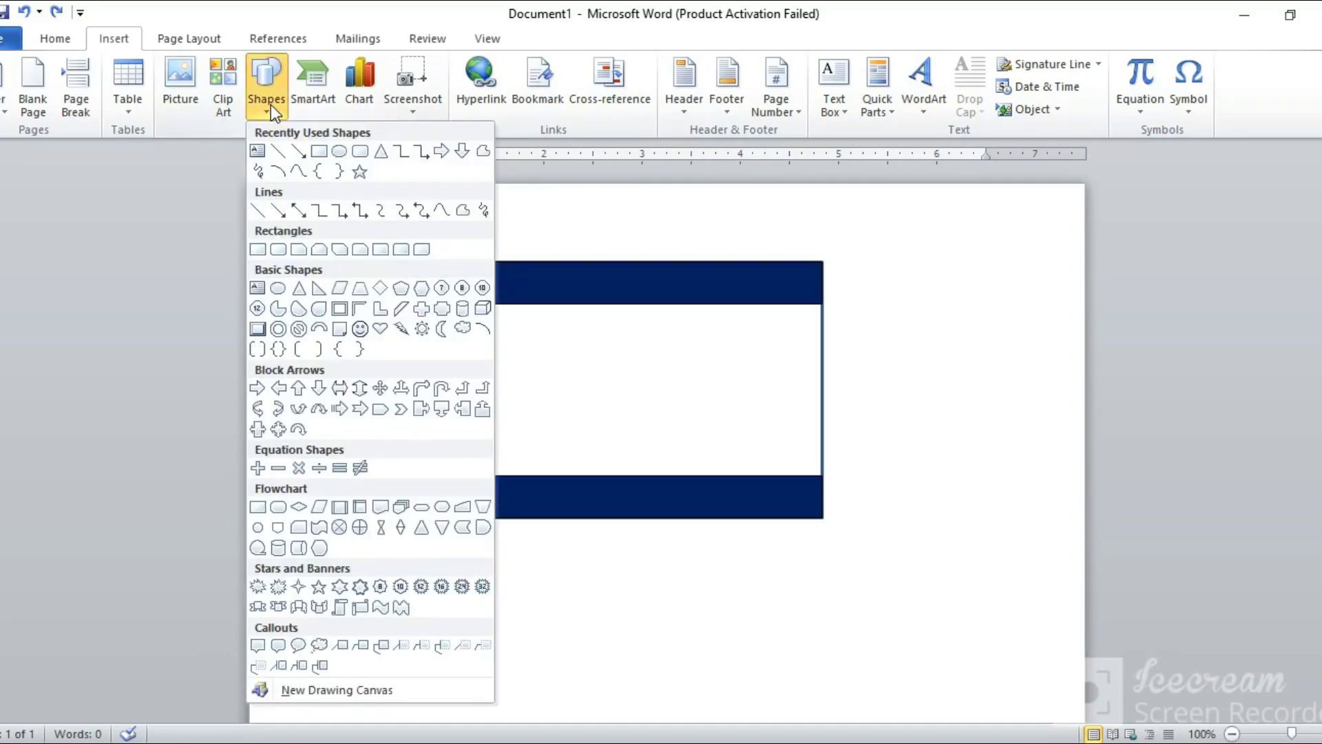
click(259, 150)
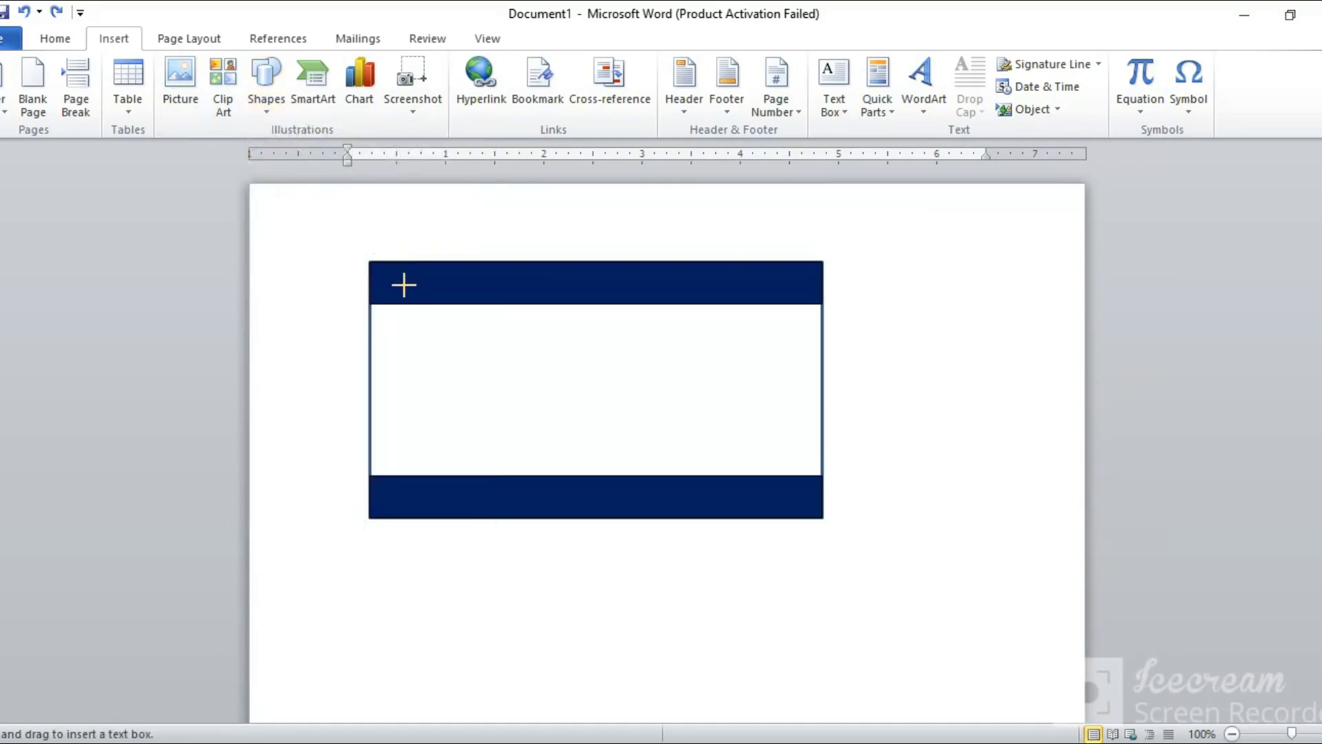
drag(367, 304, 821, 332)
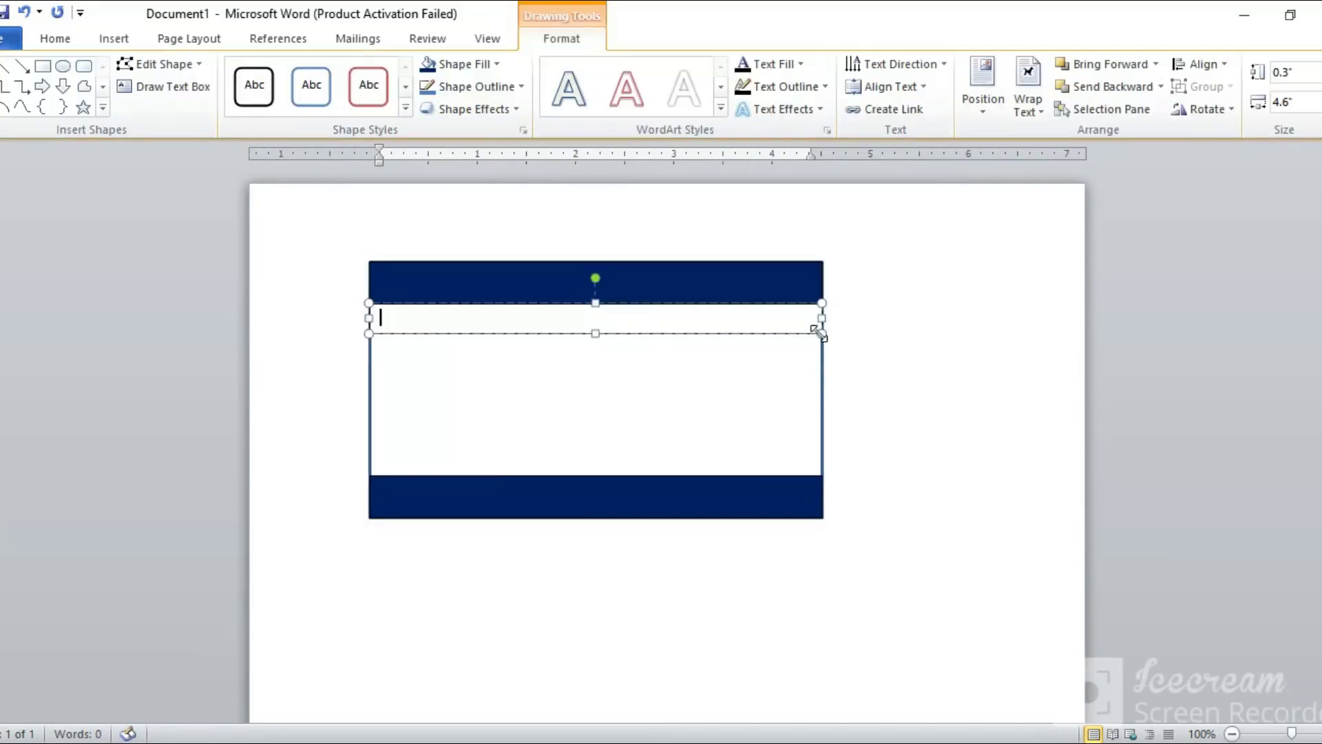
click(902, 389)
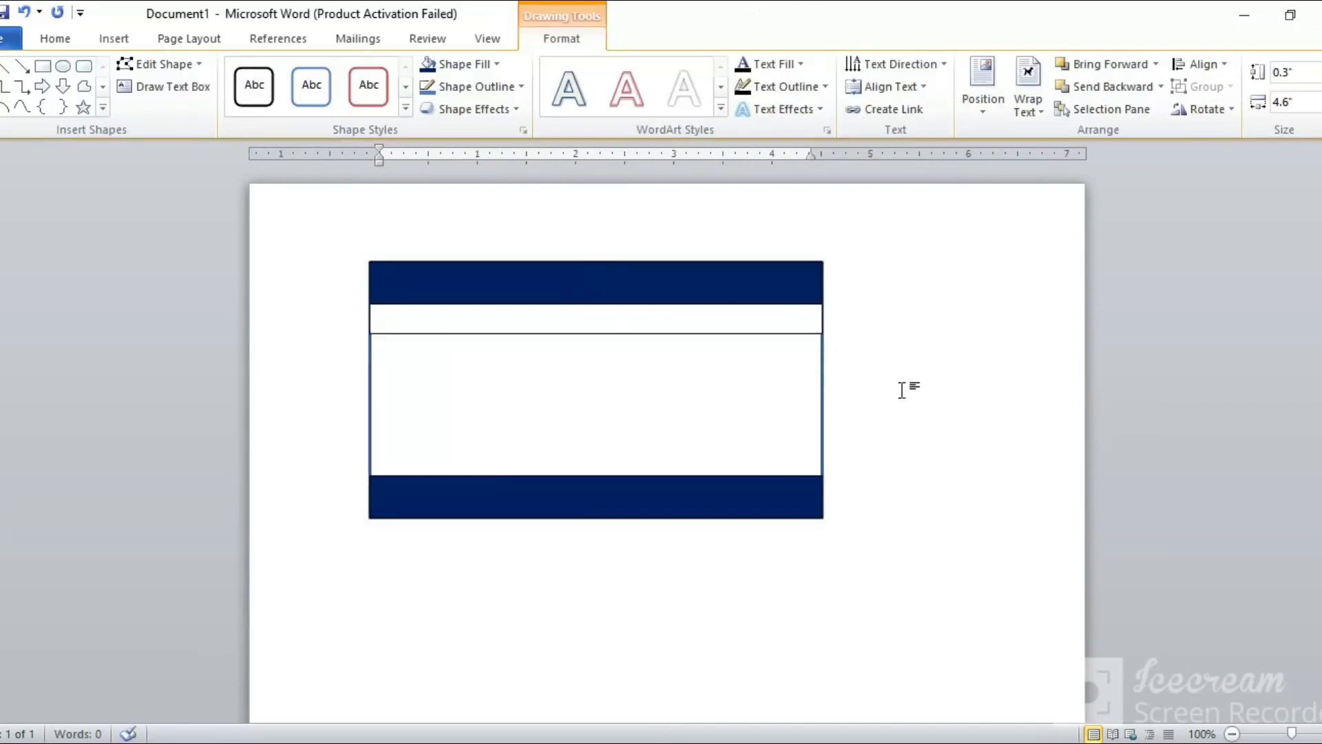
Step: Type 'Grammar Public School' into the navy header bar
click(440, 276)
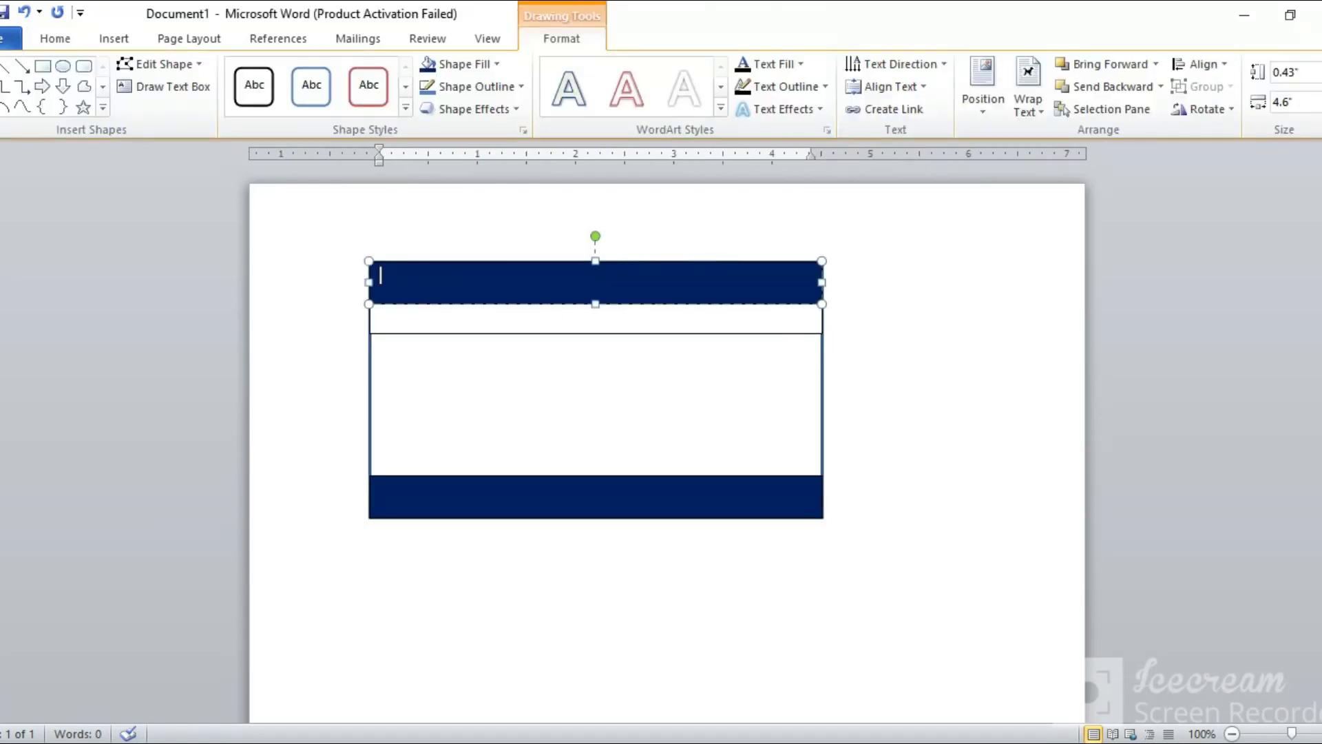
text(S)
key(BackSpace)
text(Gramma)
key(BackSpace)
text(Publi)
text(c)
text( School)
Step: Enlarge the Grammar Public School heading to 22 pt
drag(530, 279, 416, 274)
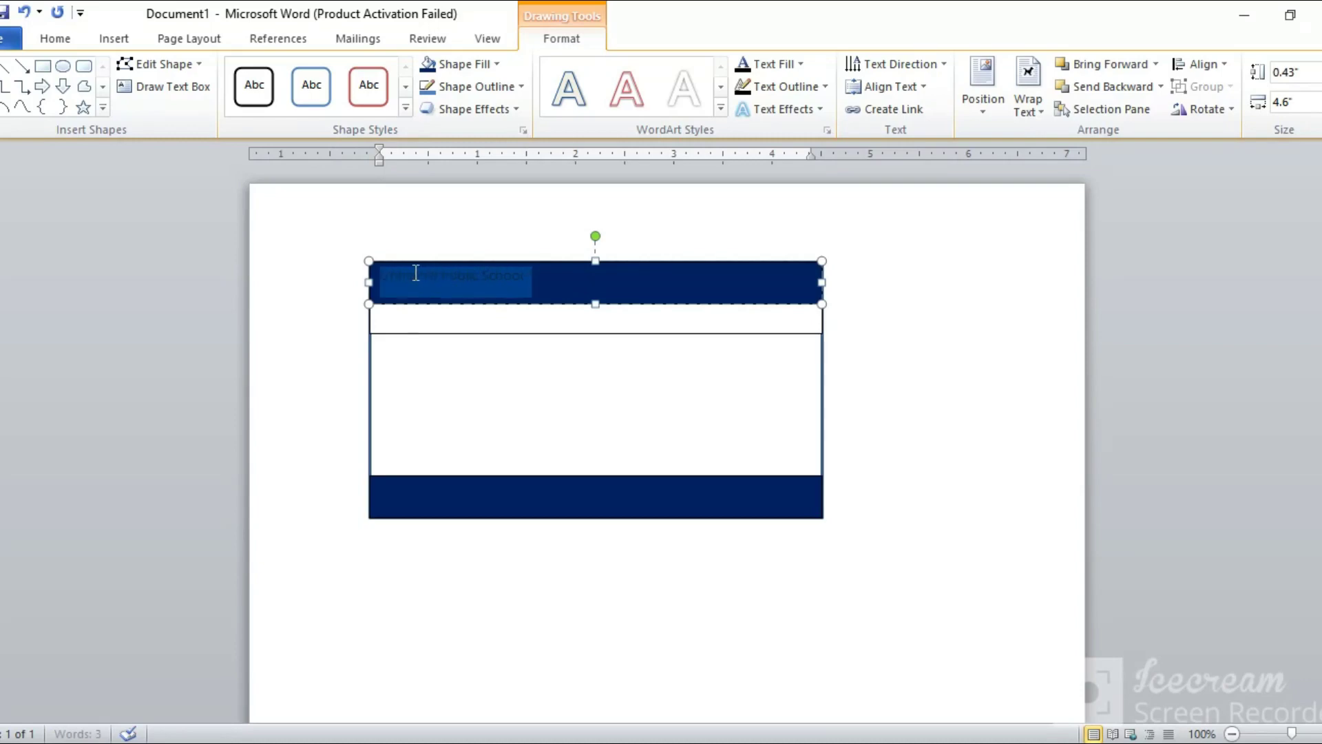
click(43, 40)
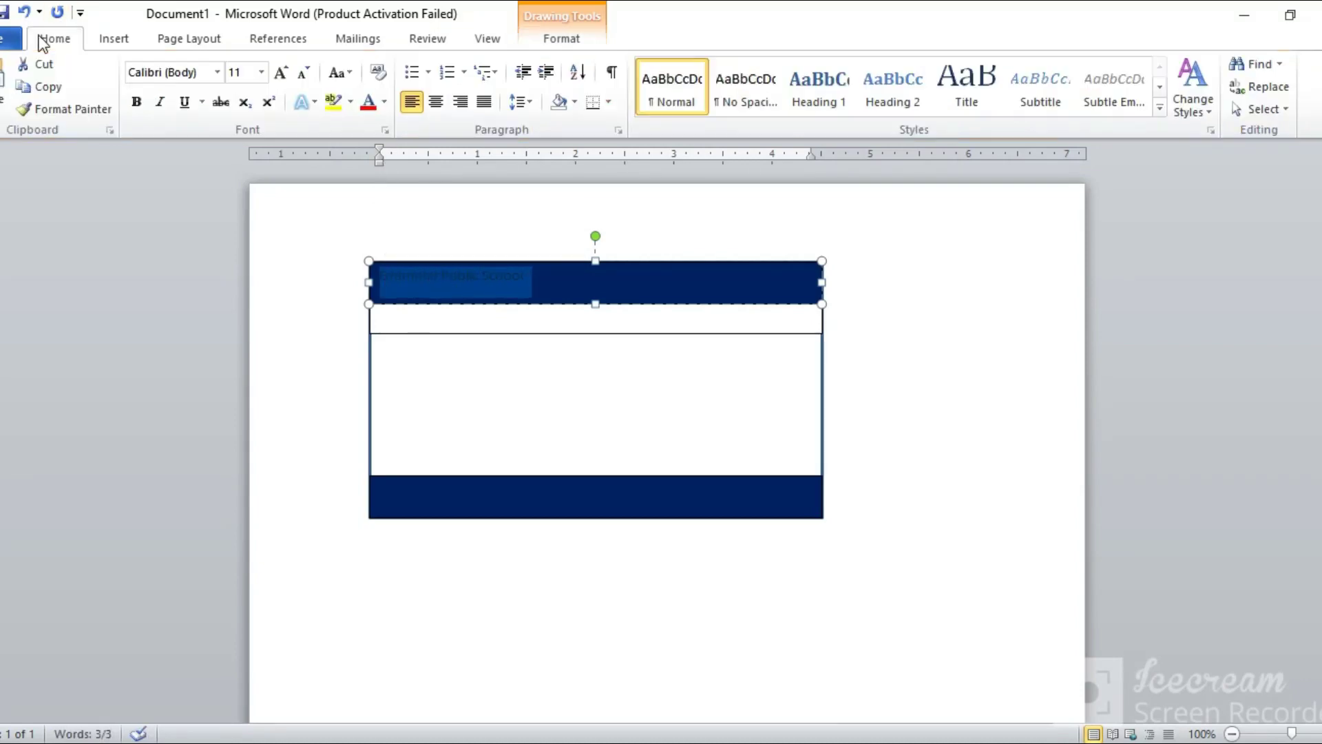
click(277, 73)
click(277, 73)
click(276, 73)
click(276, 73)
click(277, 73)
click(276, 73)
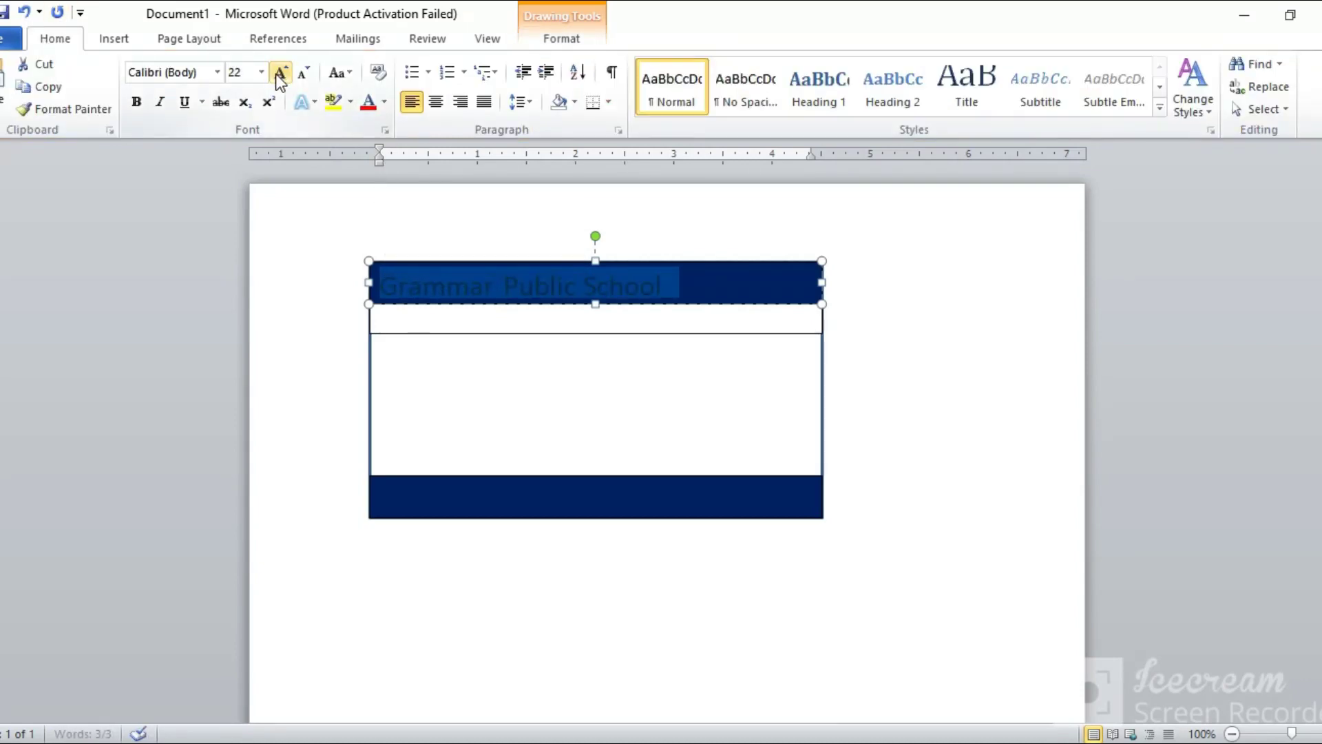
click(578, 39)
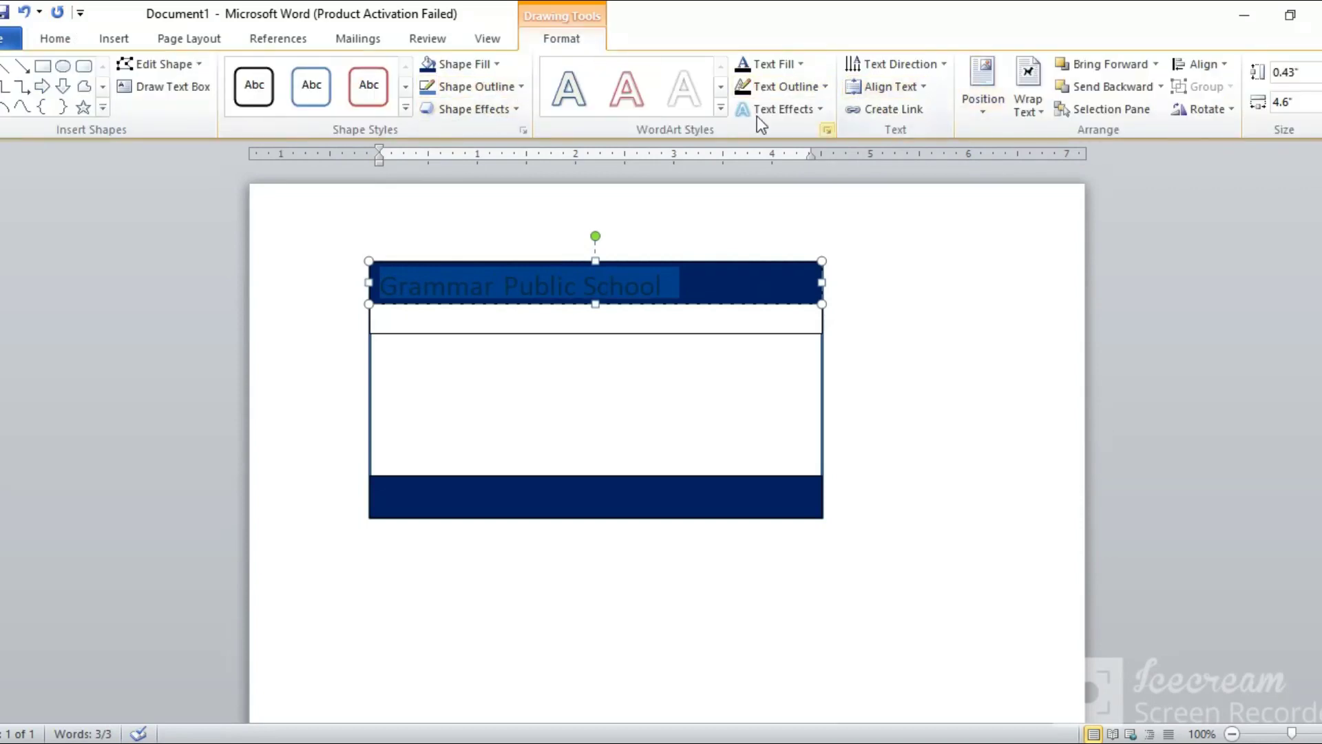
click(919, 379)
Step: Colour the heading text white and enlarge it to 24 pt
click(665, 287)
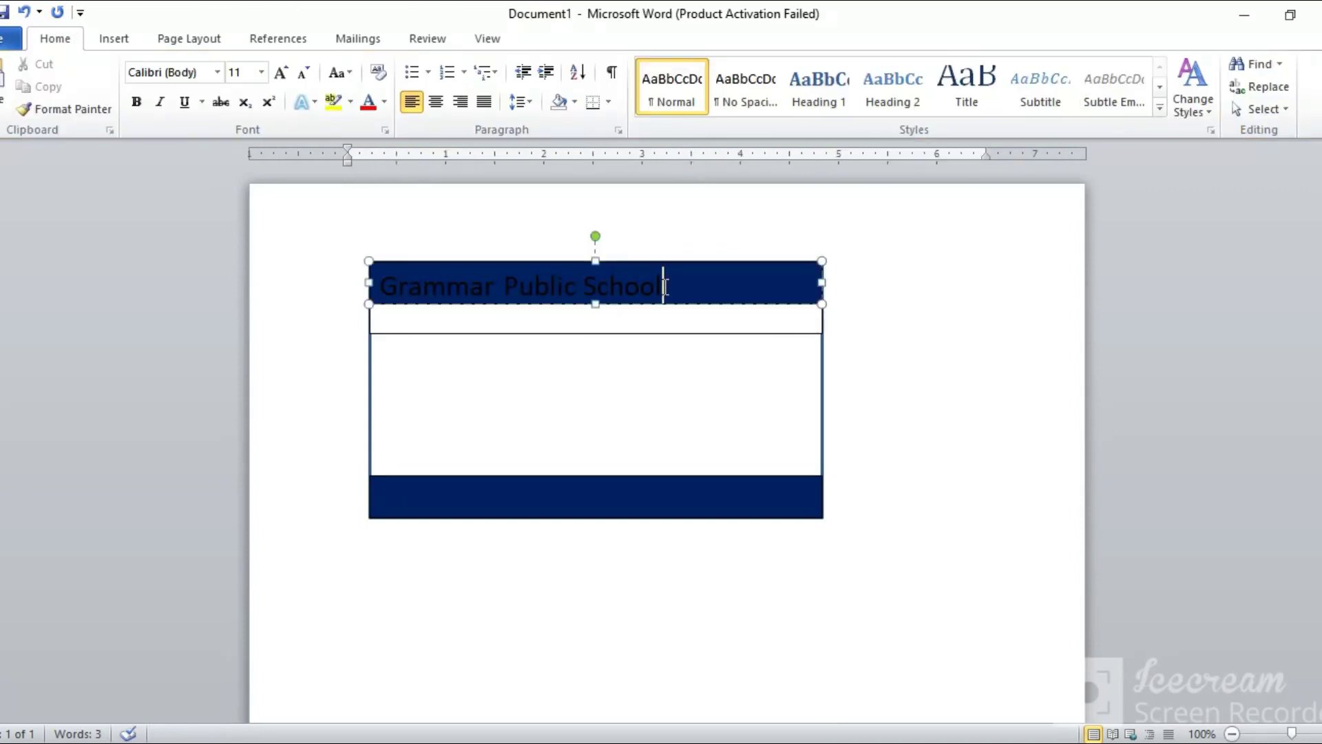
click(797, 265)
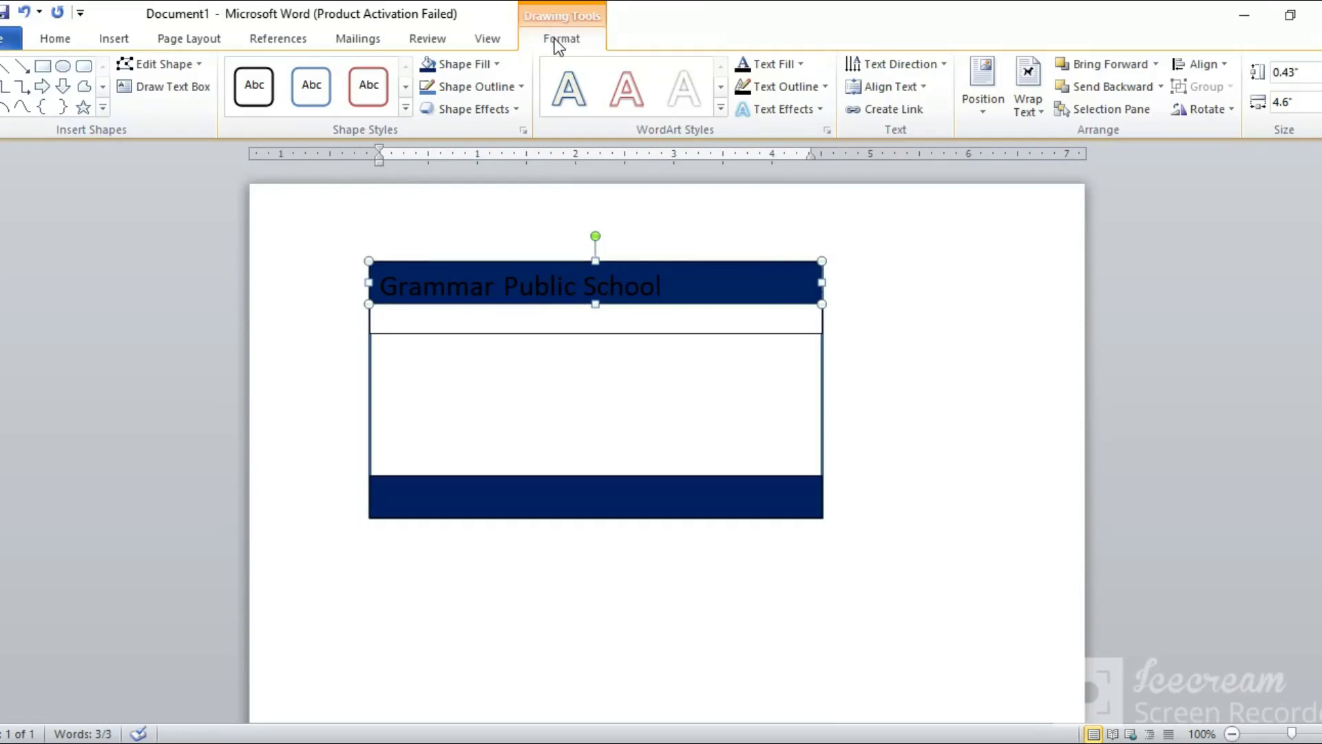
click(797, 64)
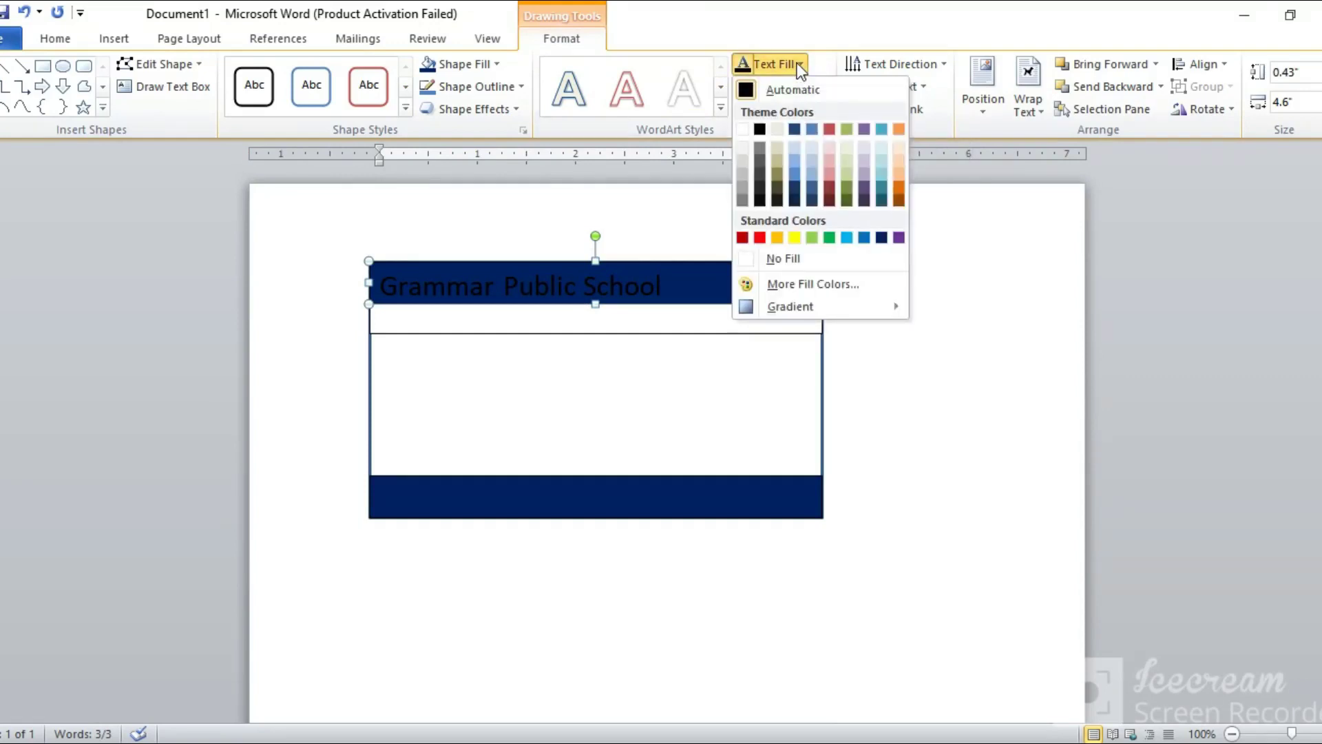
click(743, 129)
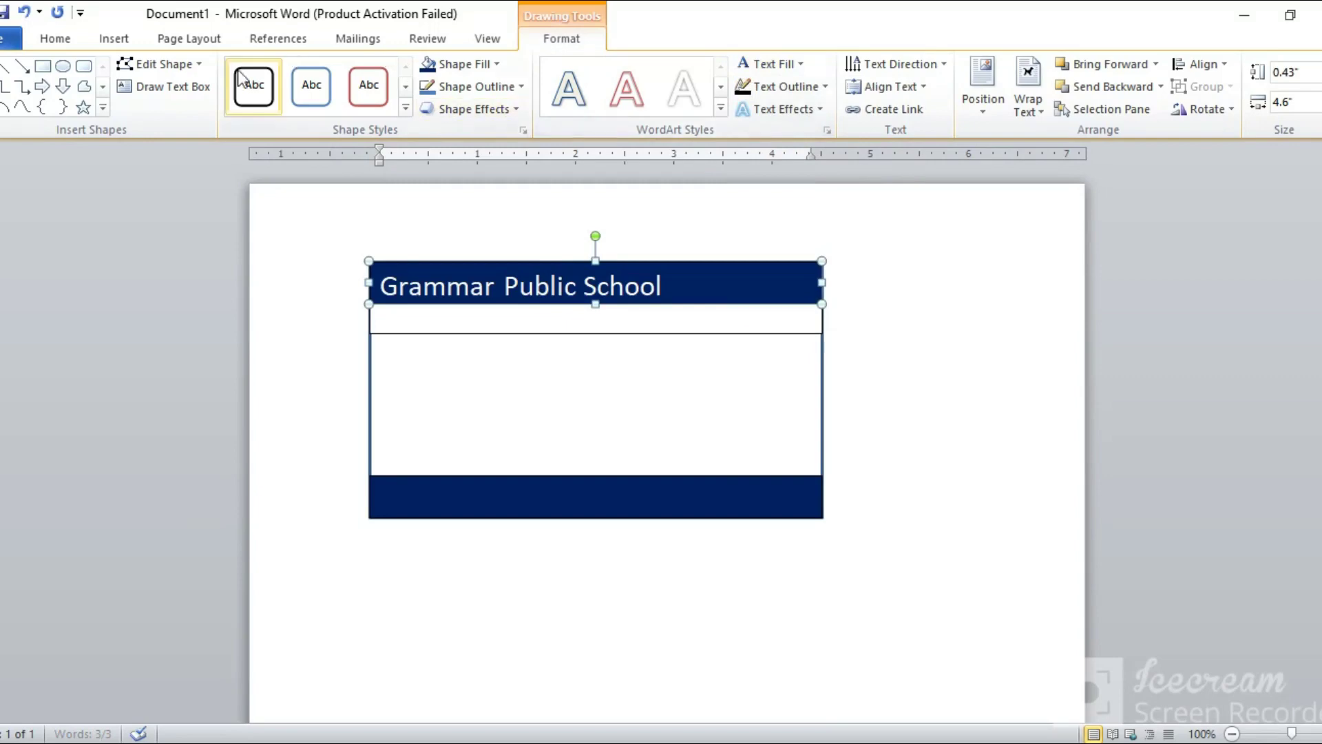
click(74, 36)
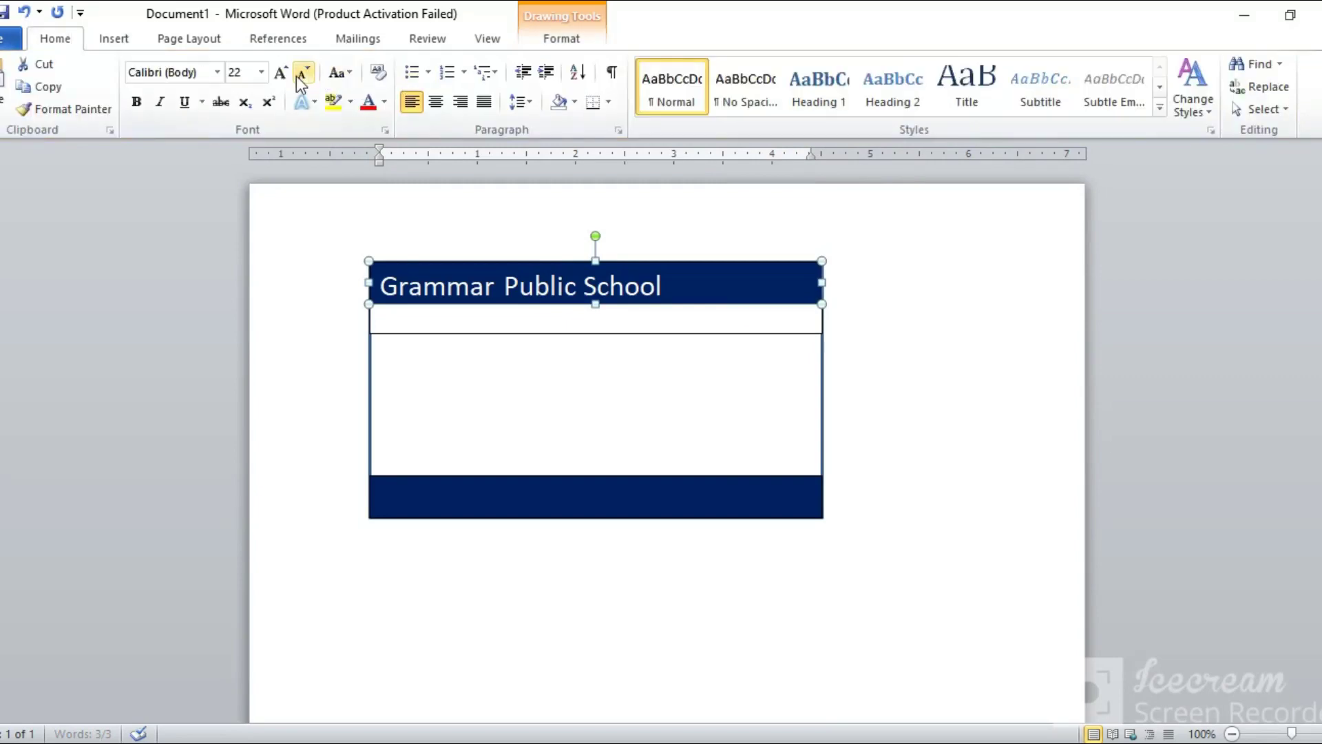
click(279, 74)
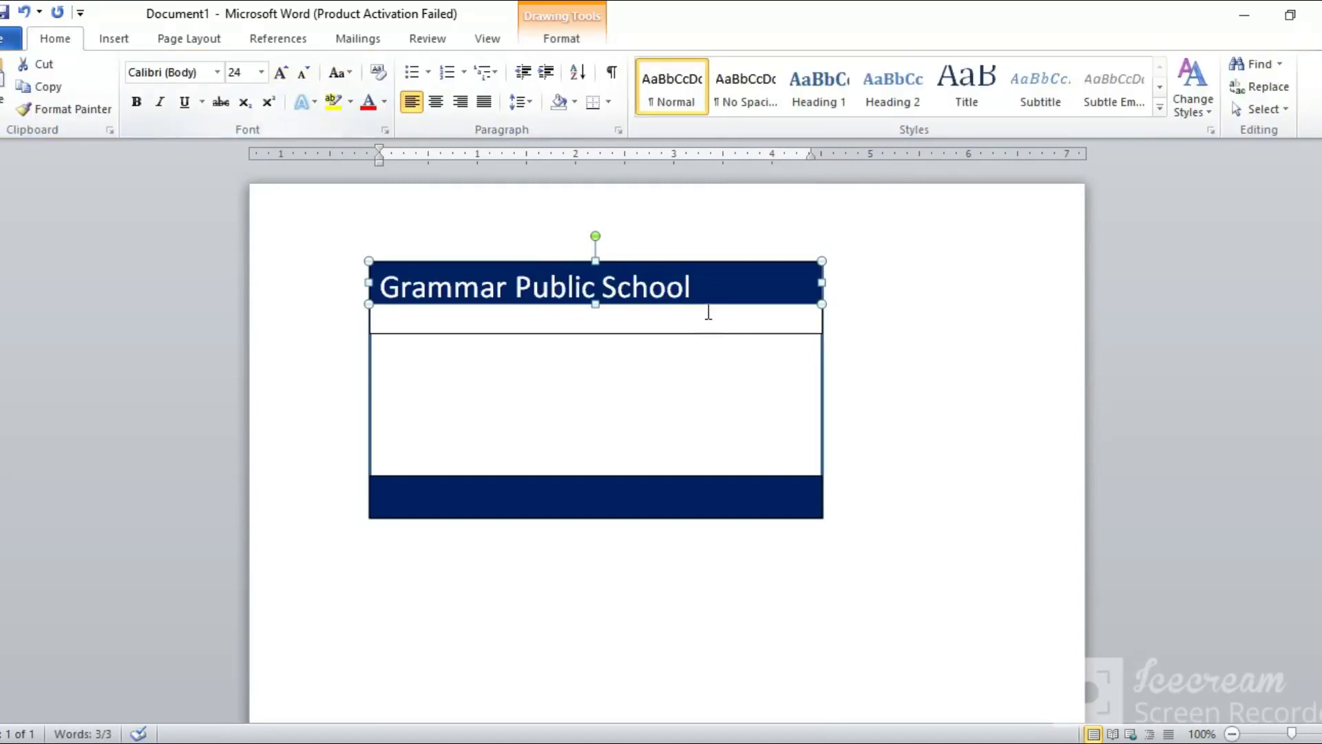
click(706, 398)
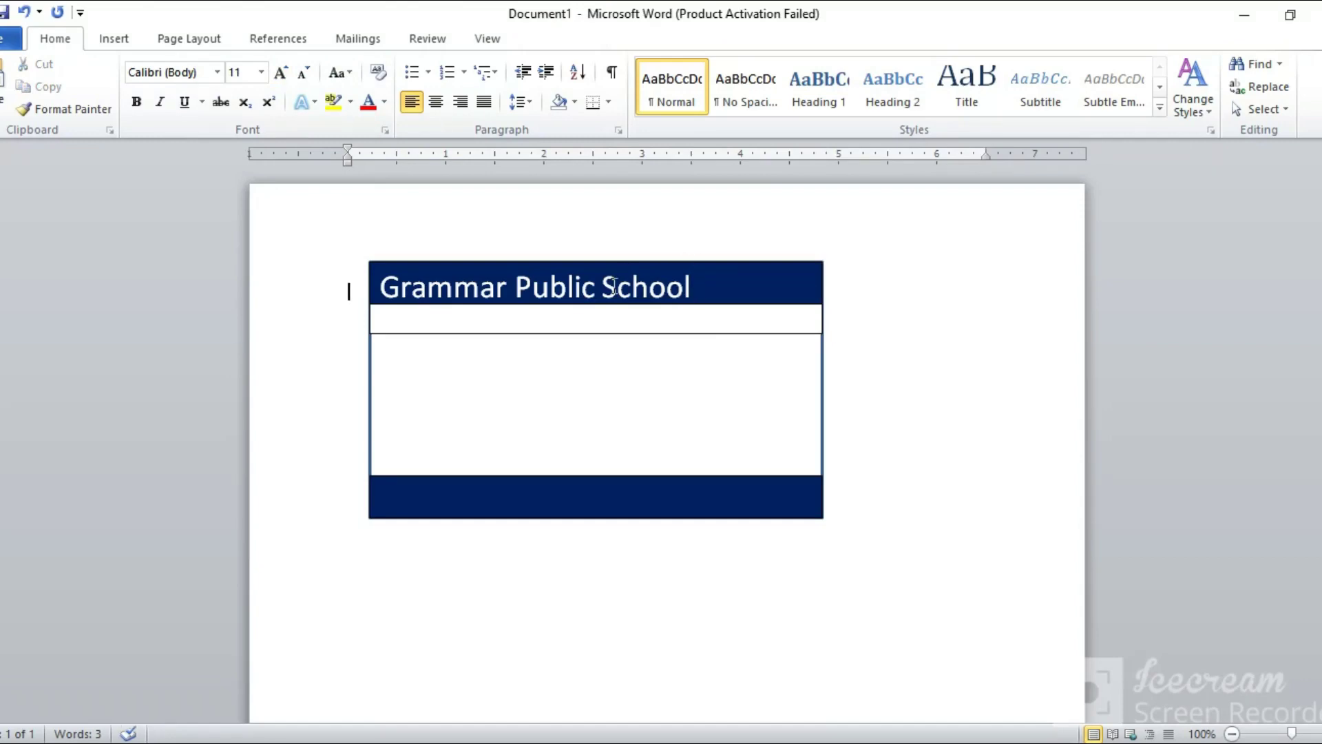
Step: Centre the heading across the navy header band
triple_click(381, 288)
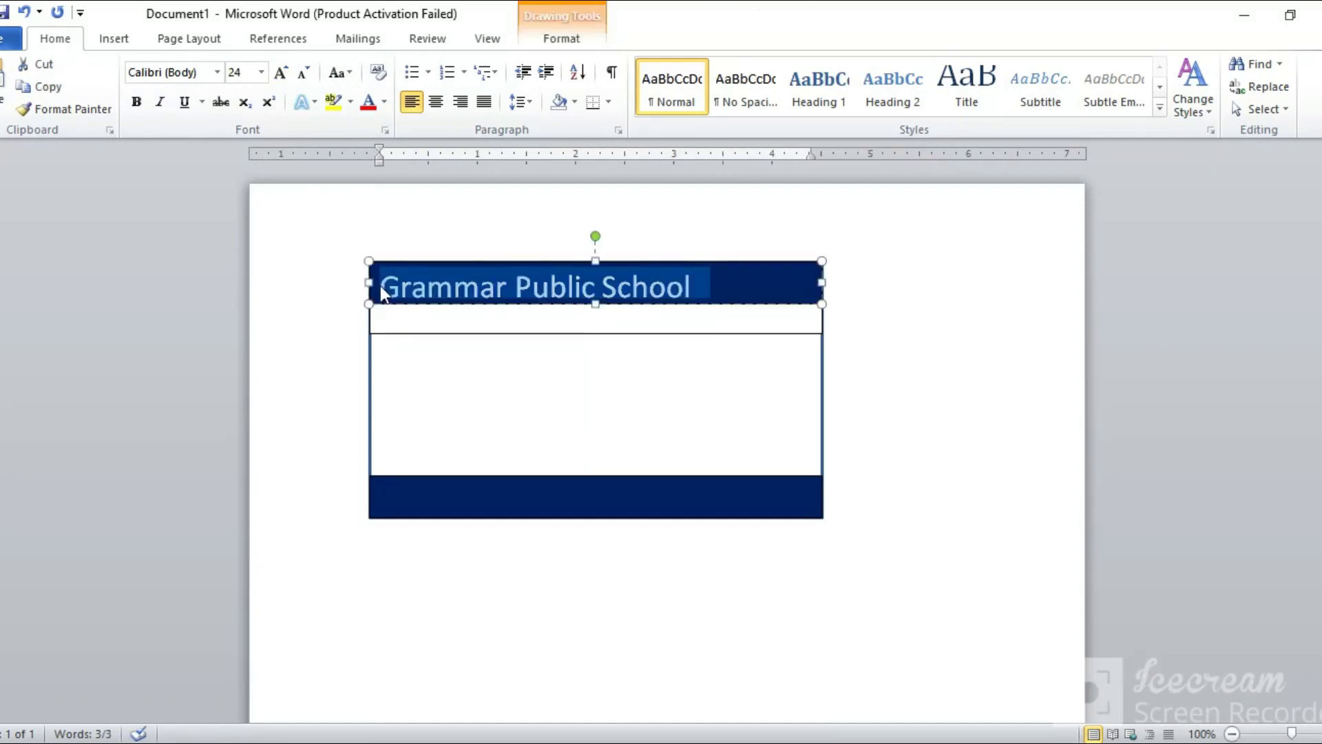
click(380, 287)
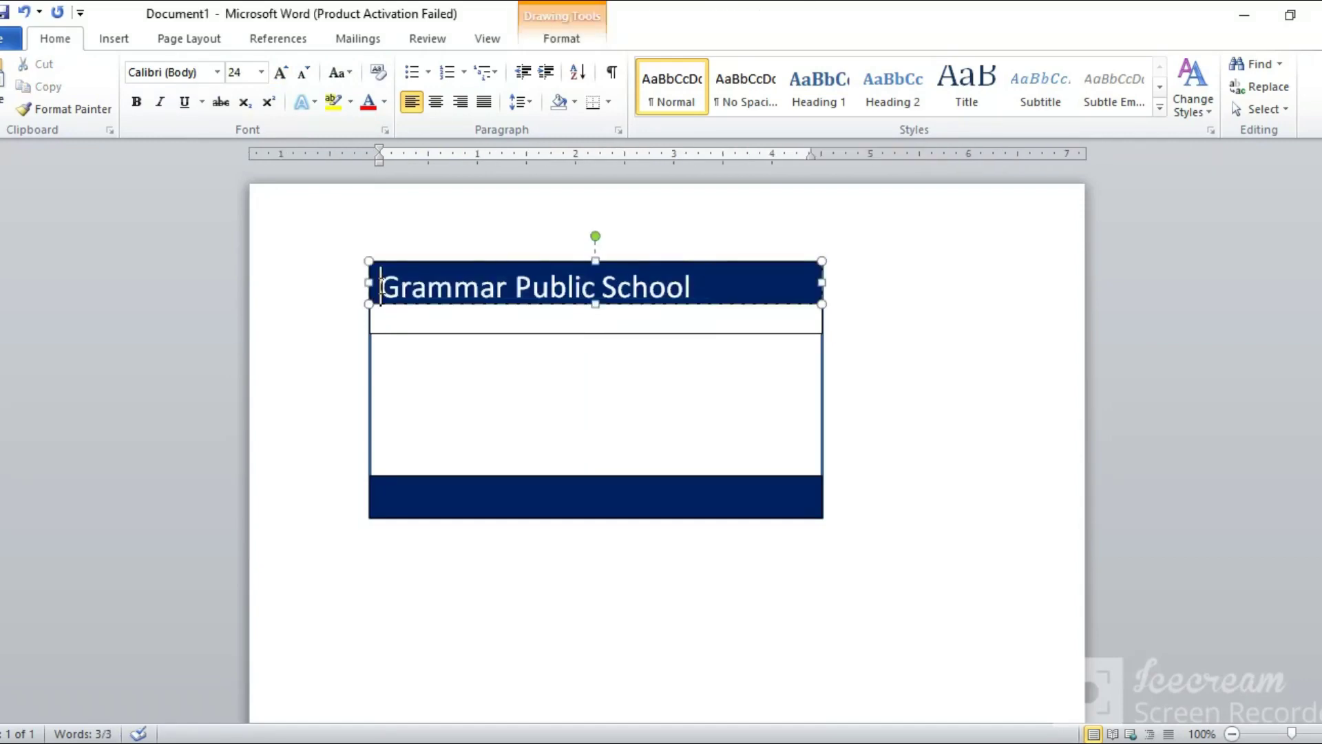
click(436, 102)
click(996, 481)
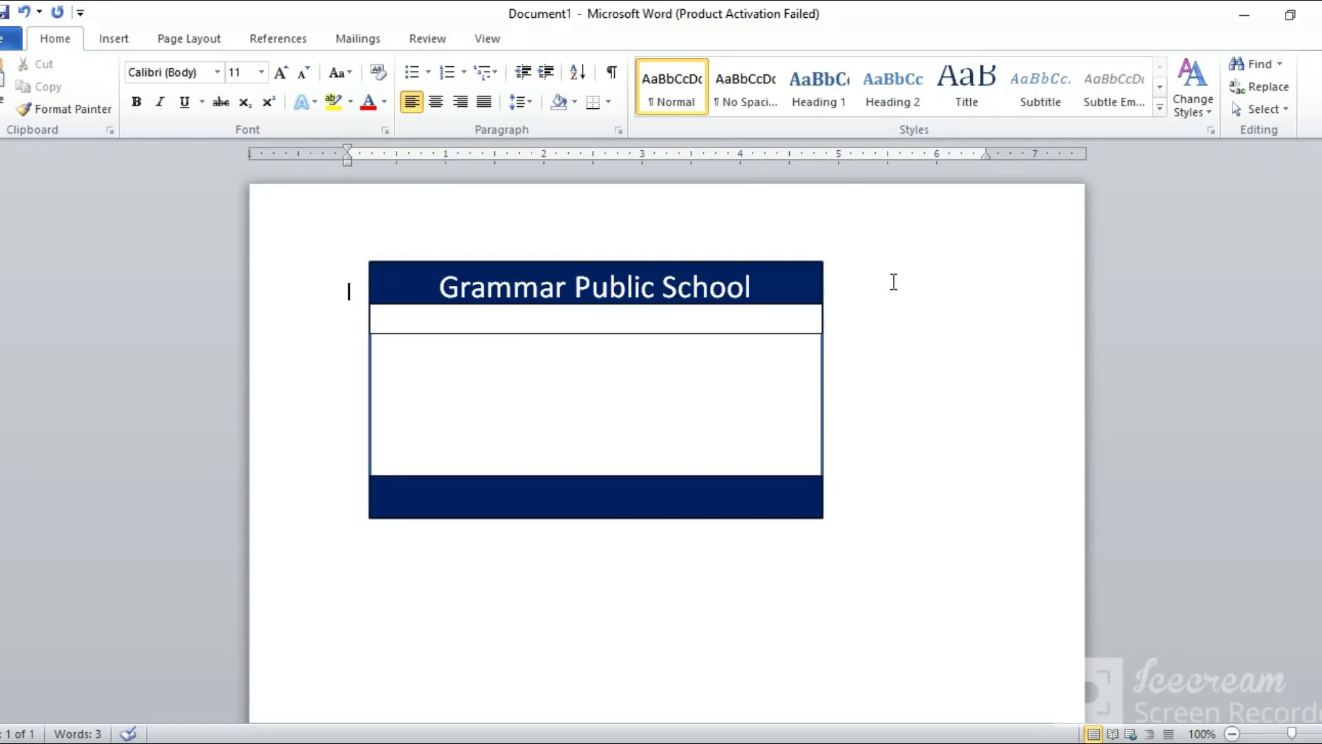
Step: Extend the header box downward, try the heading at 26 pt, then return it to 24 pt
click(820, 308)
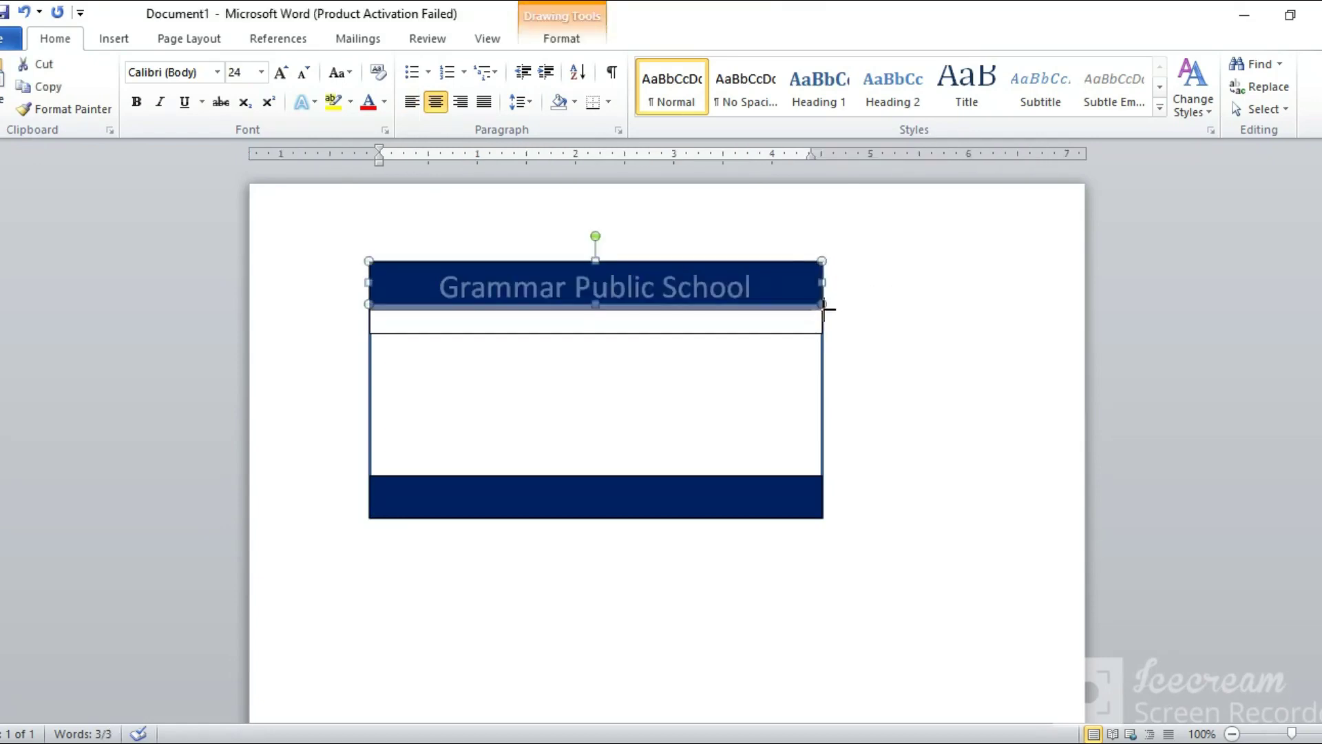
drag(823, 307, 312, 296)
click(348, 287)
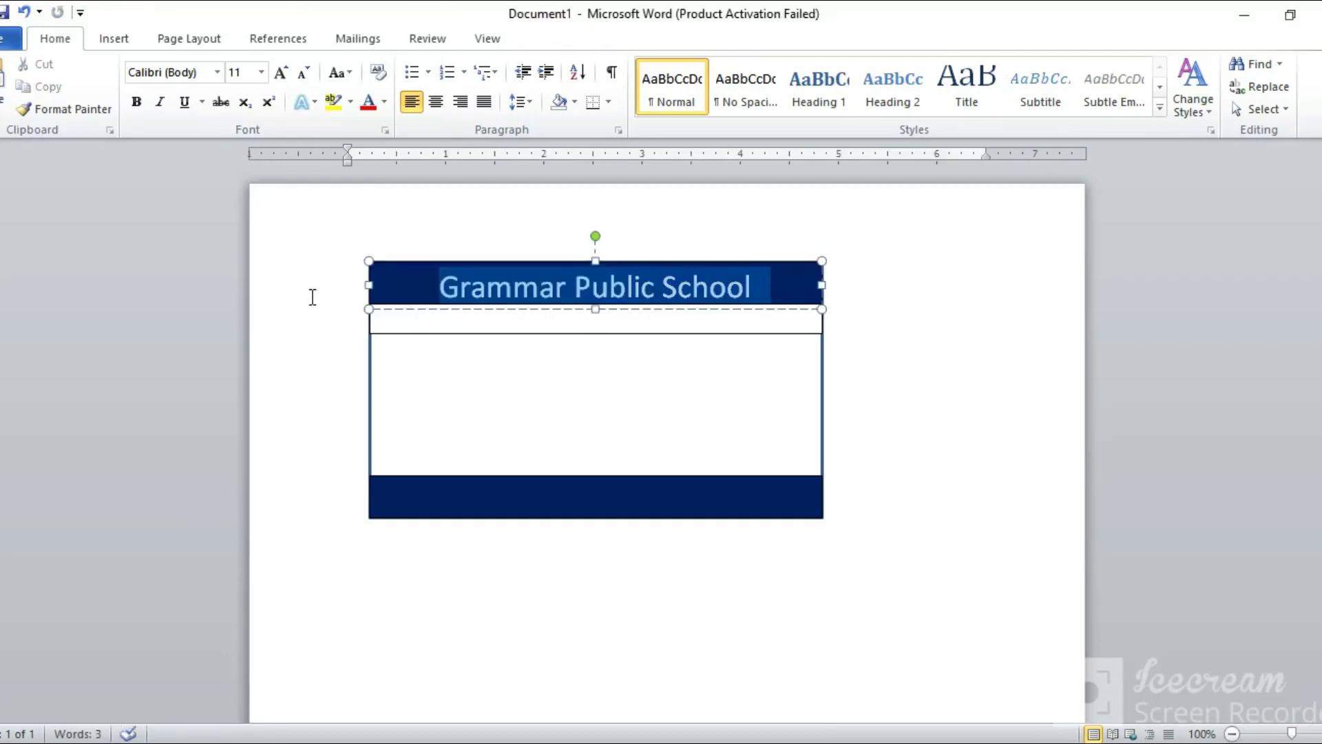
click(281, 73)
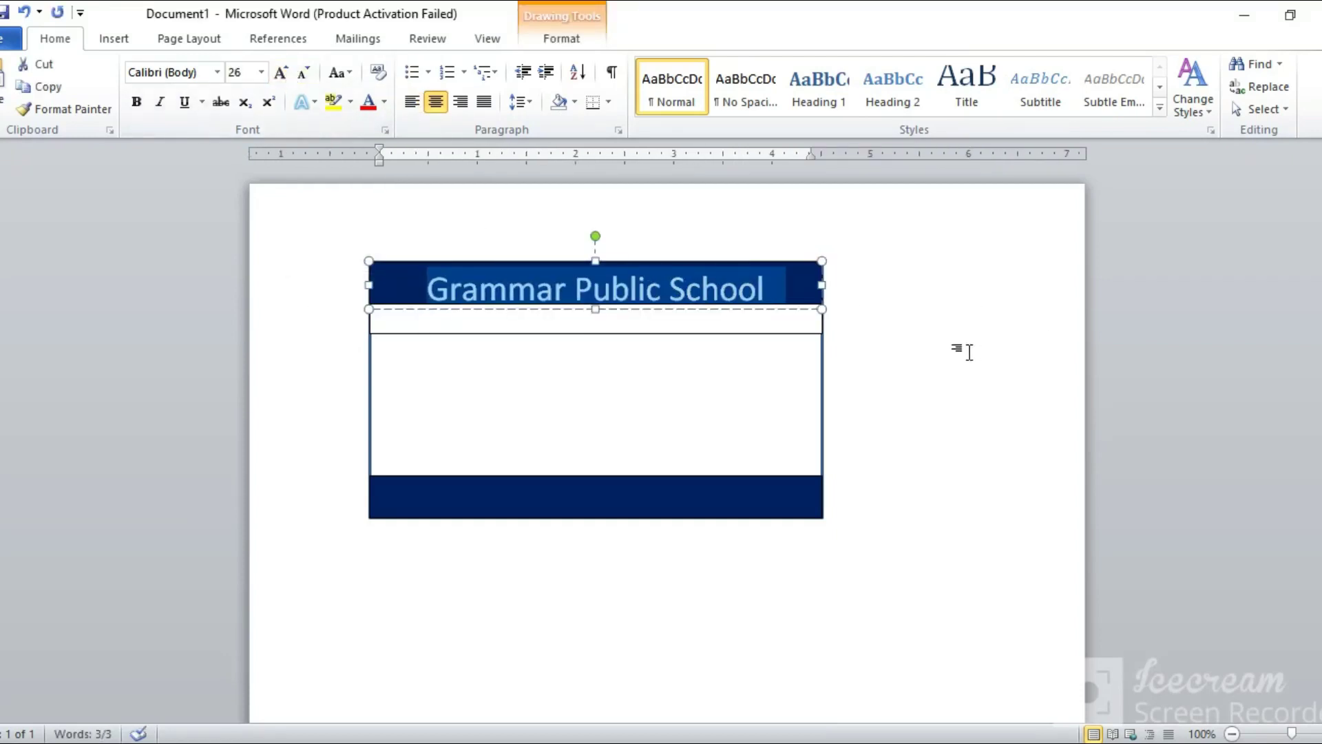
click(957, 349)
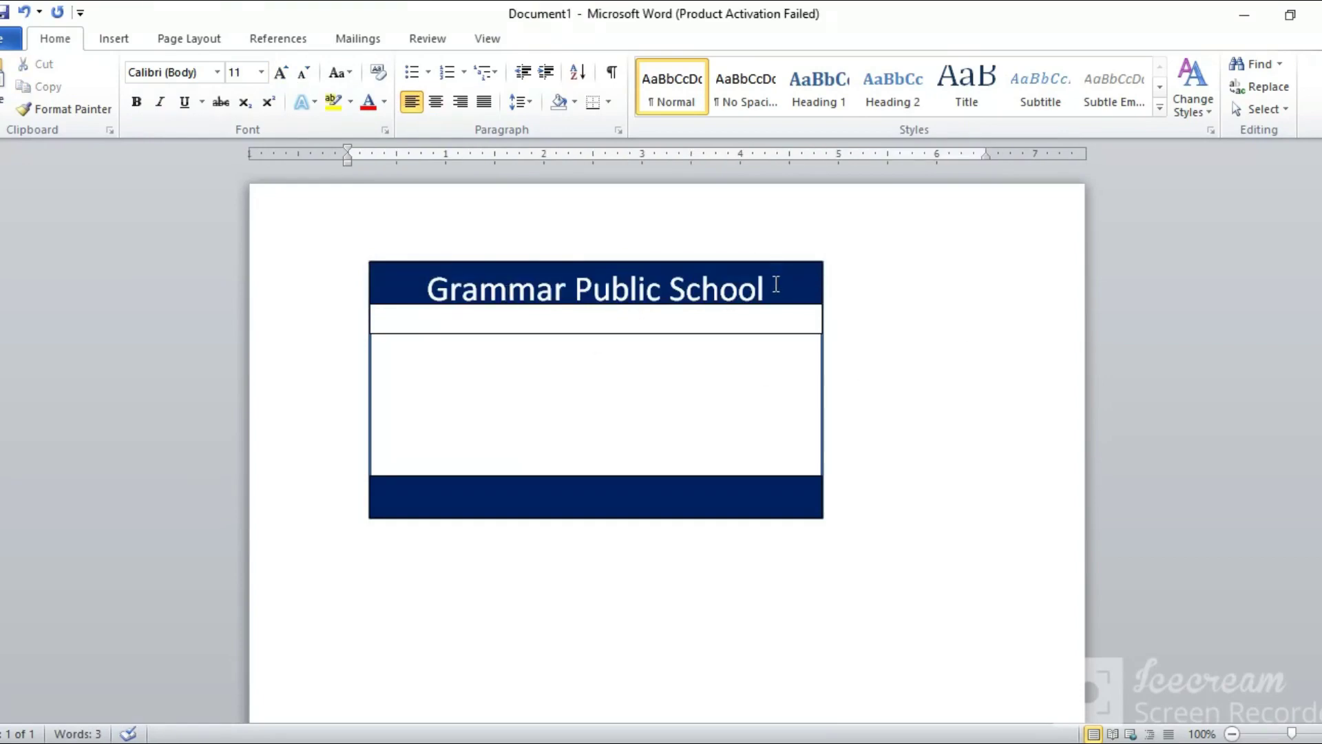
drag(776, 285, 399, 289)
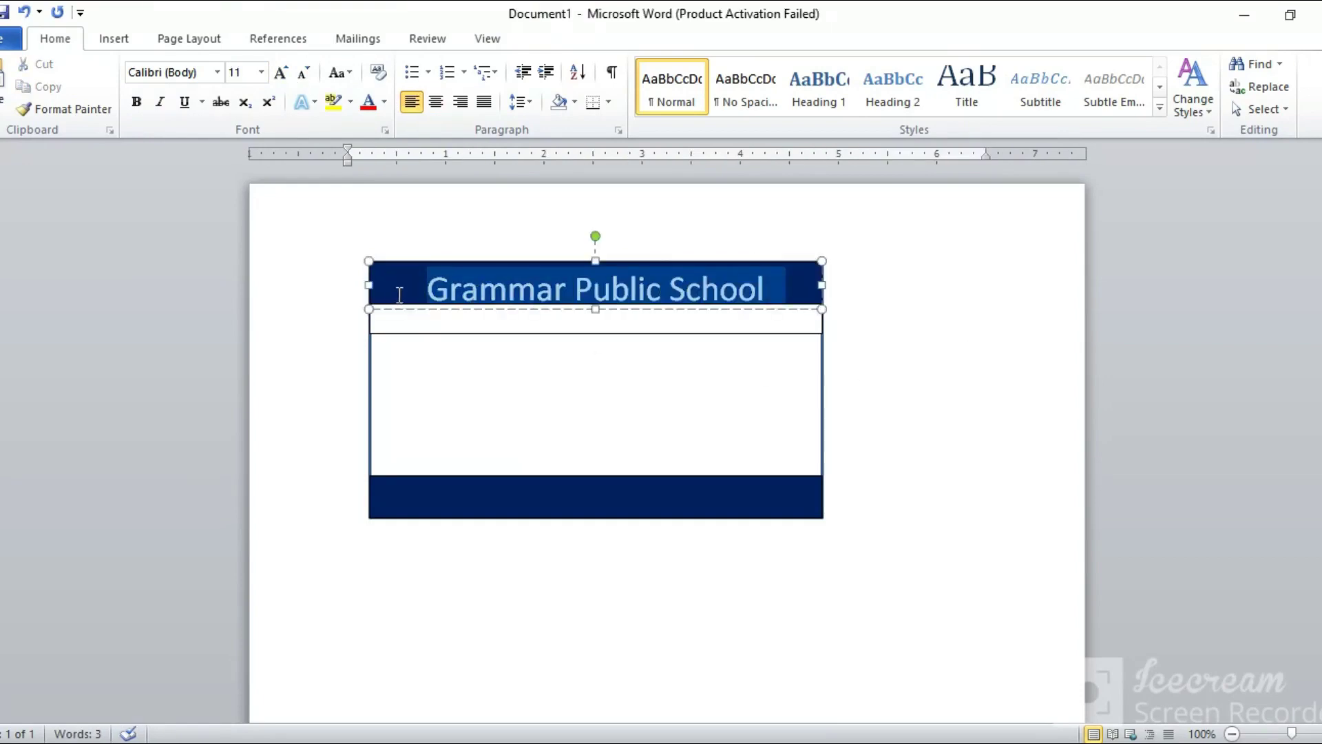
click(302, 73)
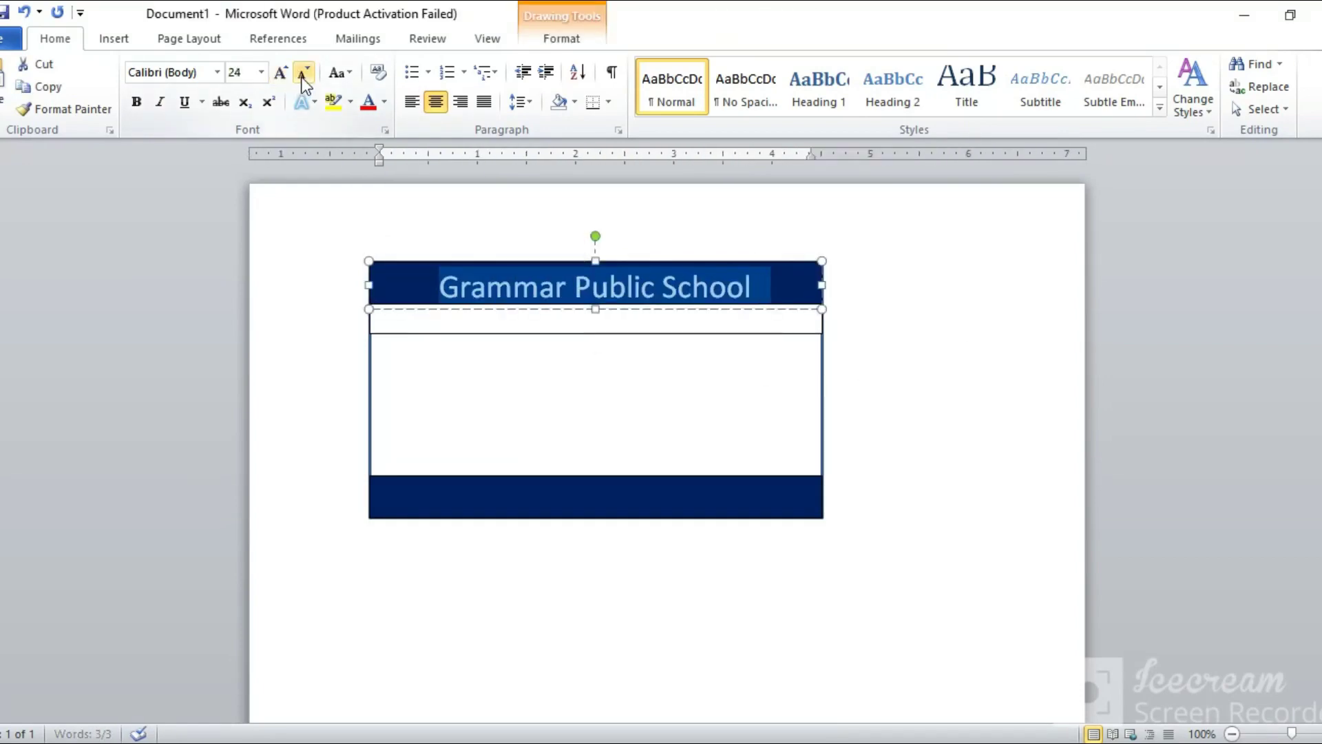
click(934, 387)
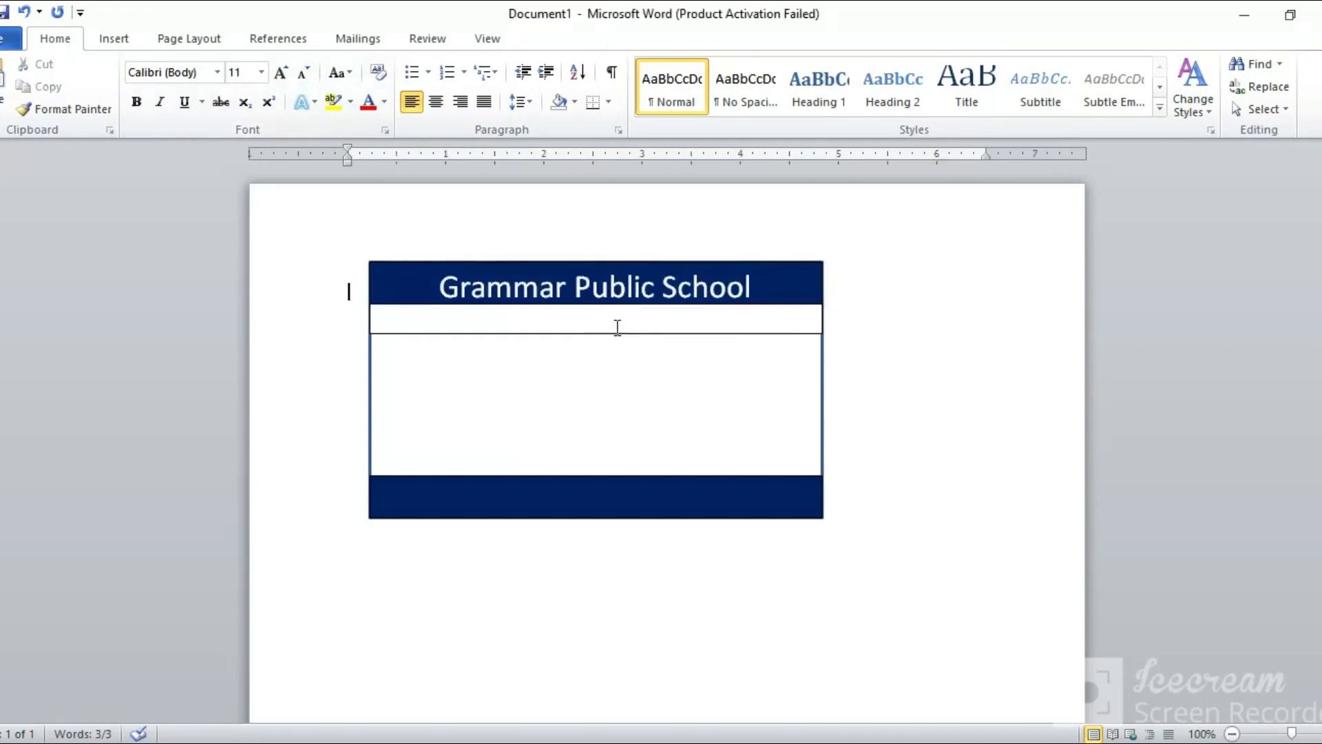
click(537, 494)
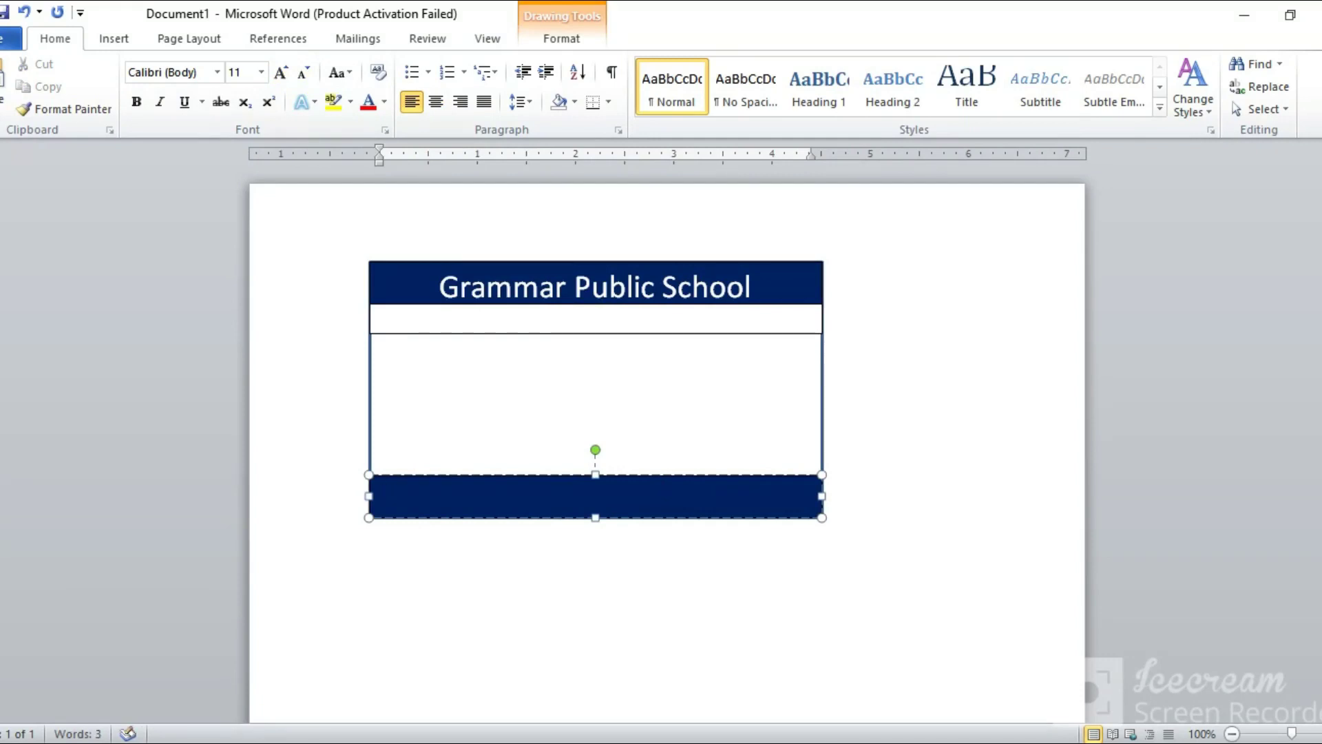
Step: Type the school's address into the bottom navy band
text(Gul)
text(b)
text(an)
key(BackSpace)
text(sh)
text(e)
text(l)
text( Blo)
text(1)
text(-A Karachi)
Step: Make the address text white and enlarge it to 18 pt
drag(592, 490, 327, 497)
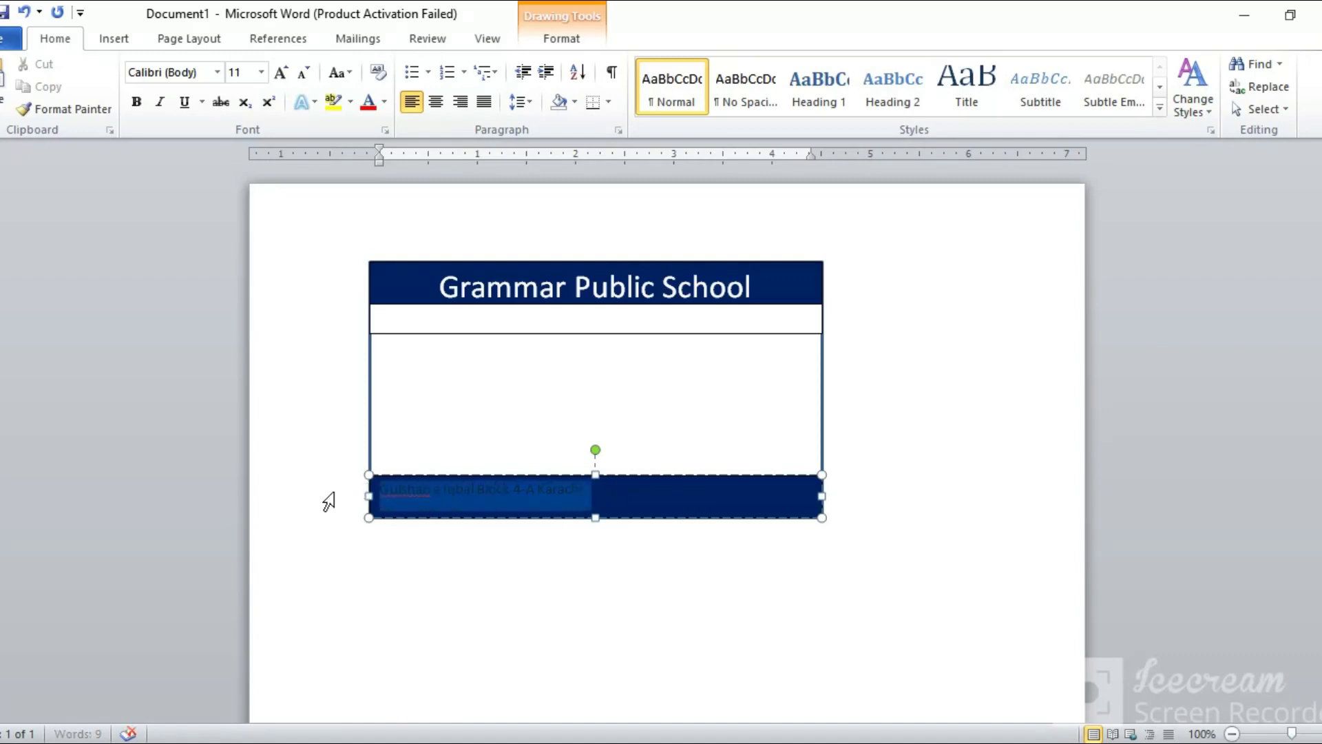
click(559, 38)
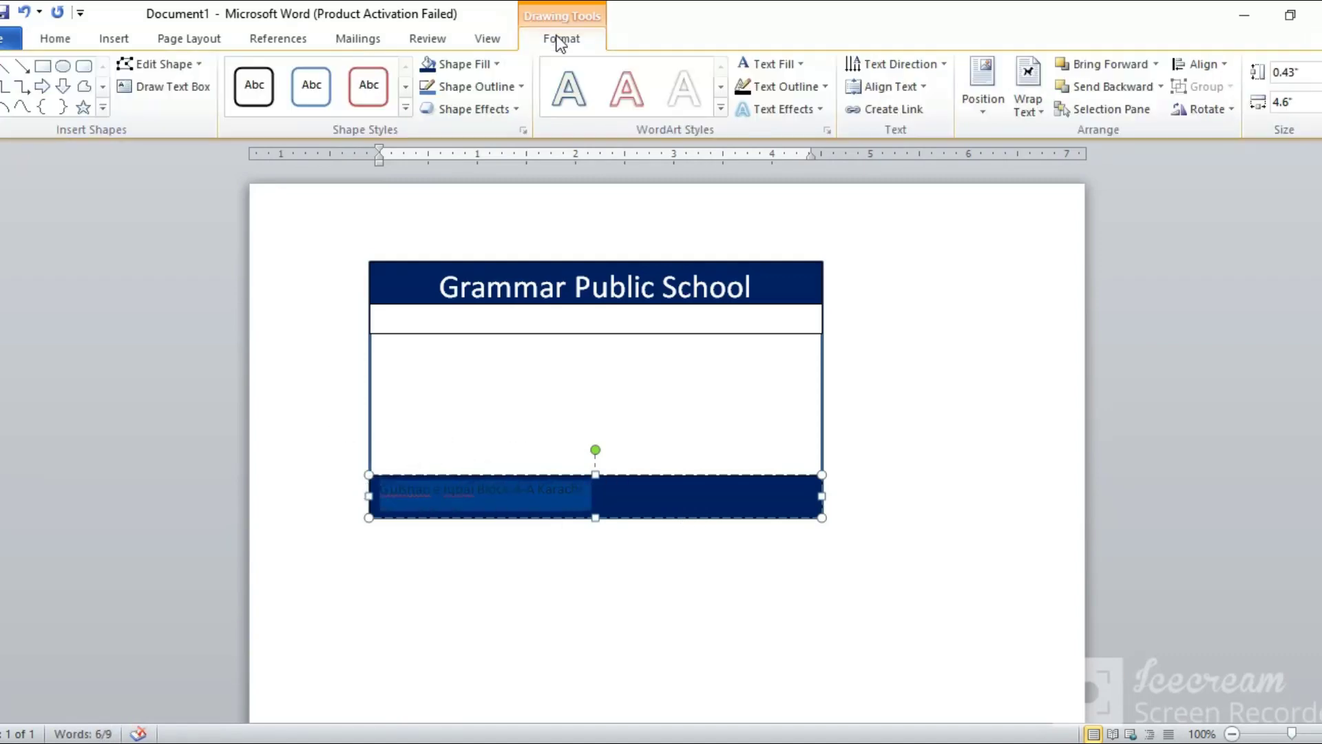
click(793, 65)
click(748, 67)
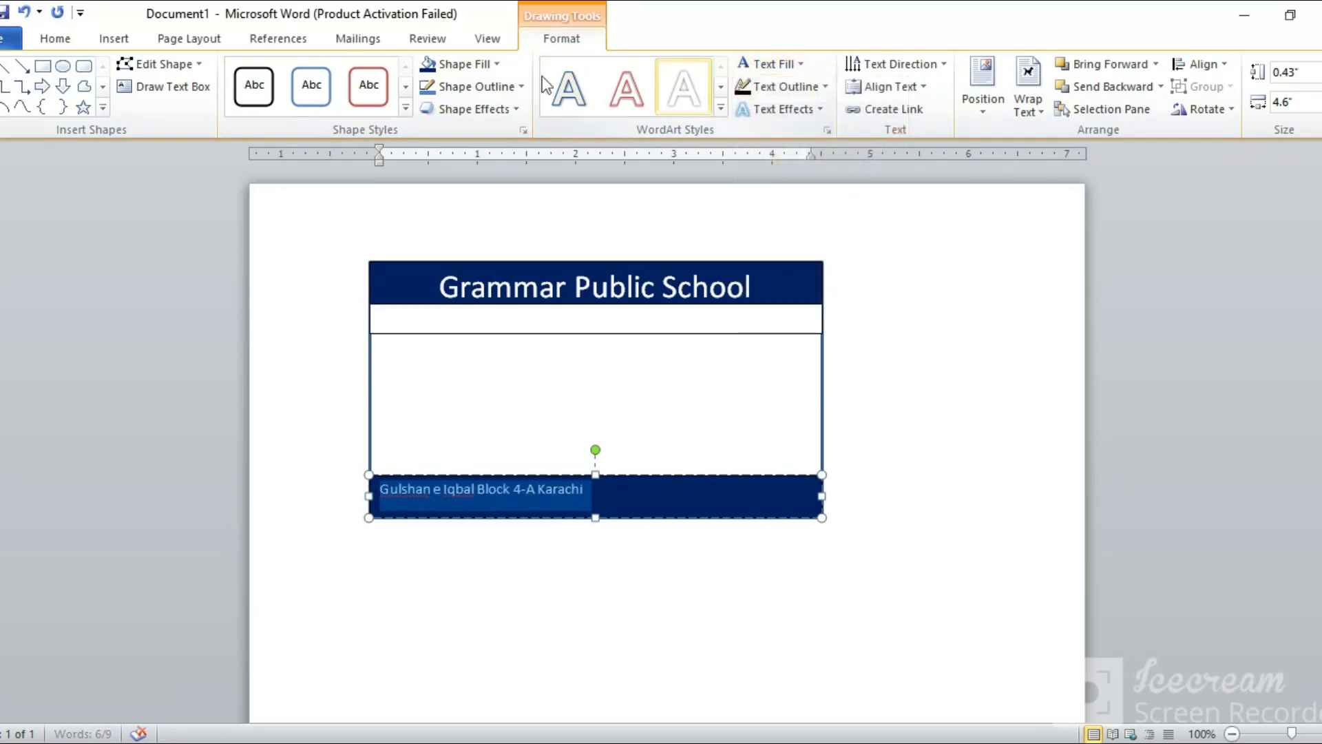
click(55, 38)
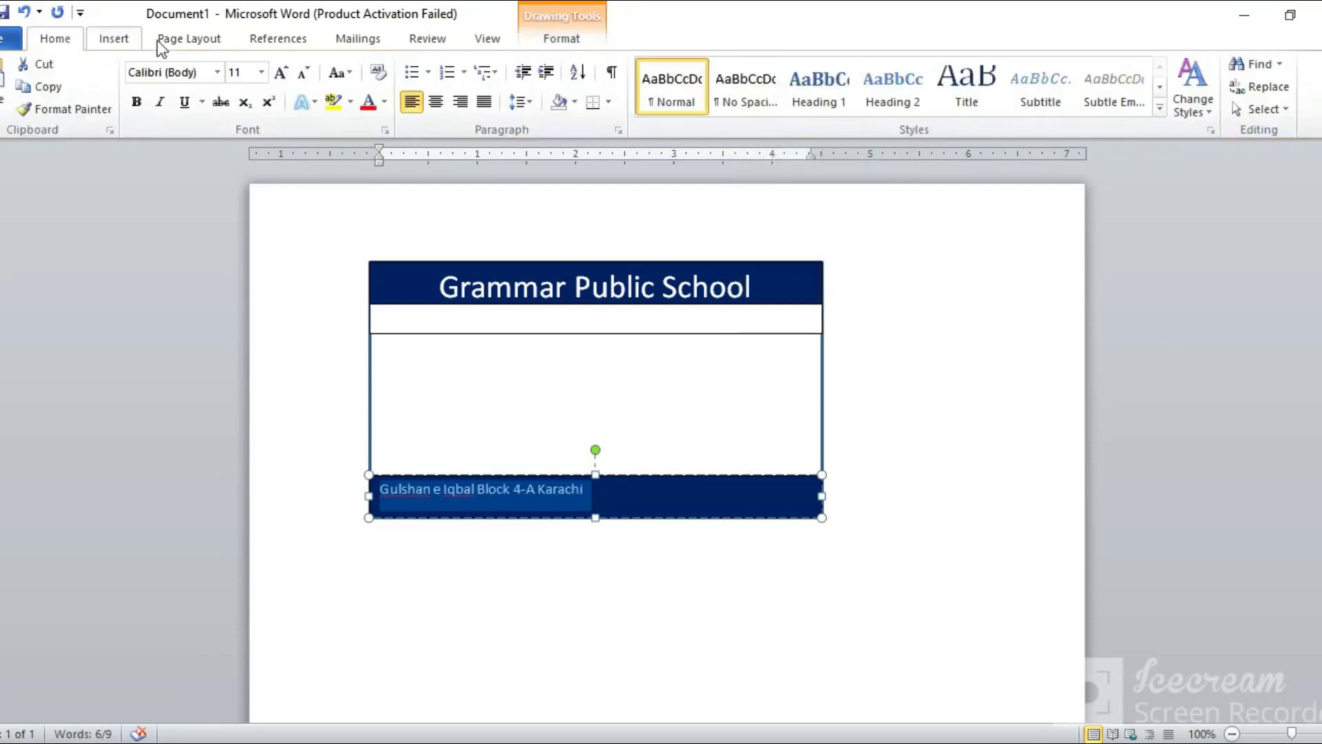
click(281, 72)
click(281, 72)
click(285, 77)
click(285, 77)
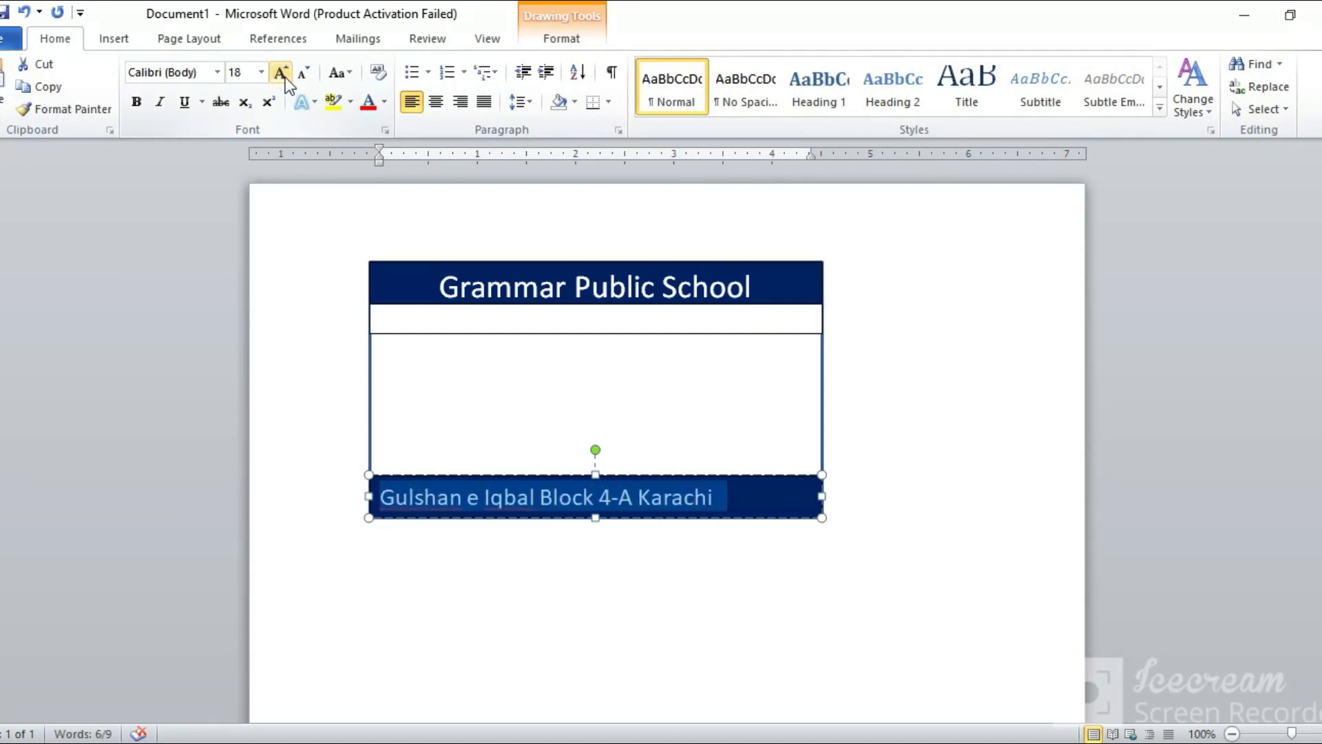
Step: Indent the address slightly from the left edge with leading spaces
click(117, 40)
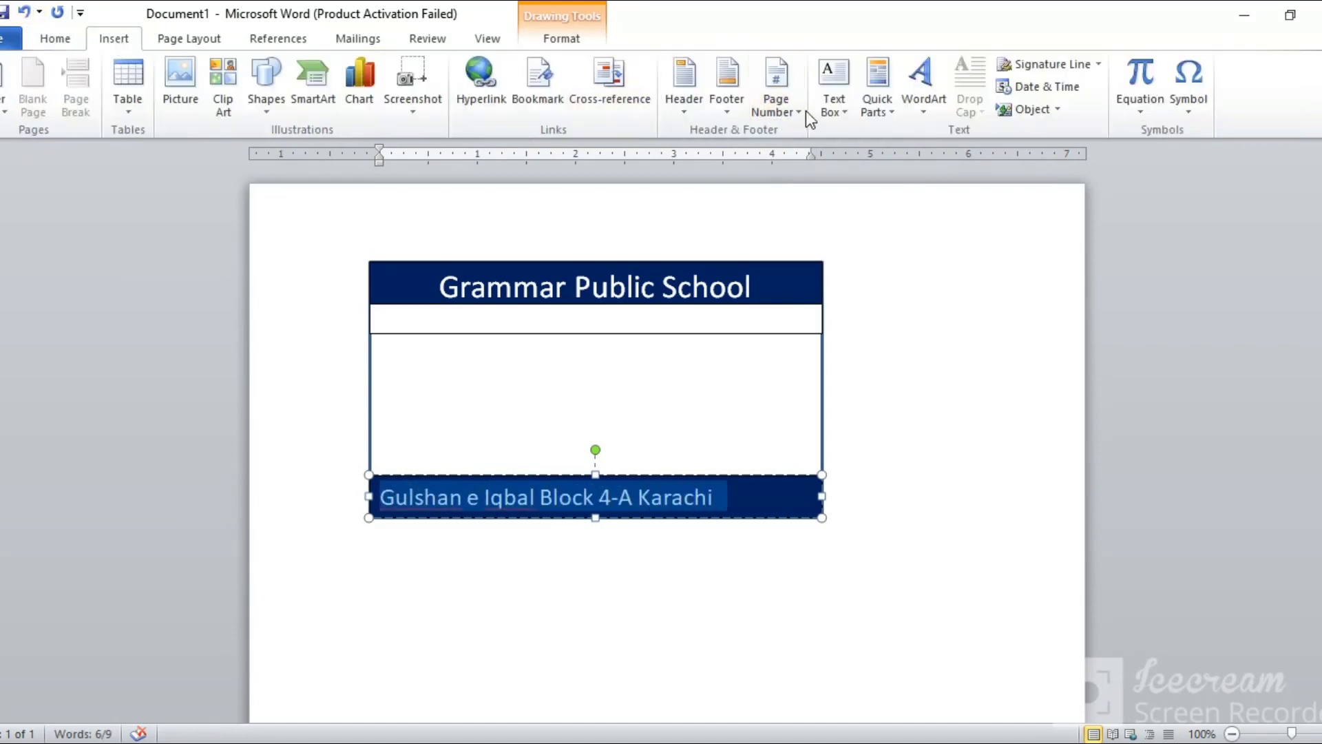
click(877, 419)
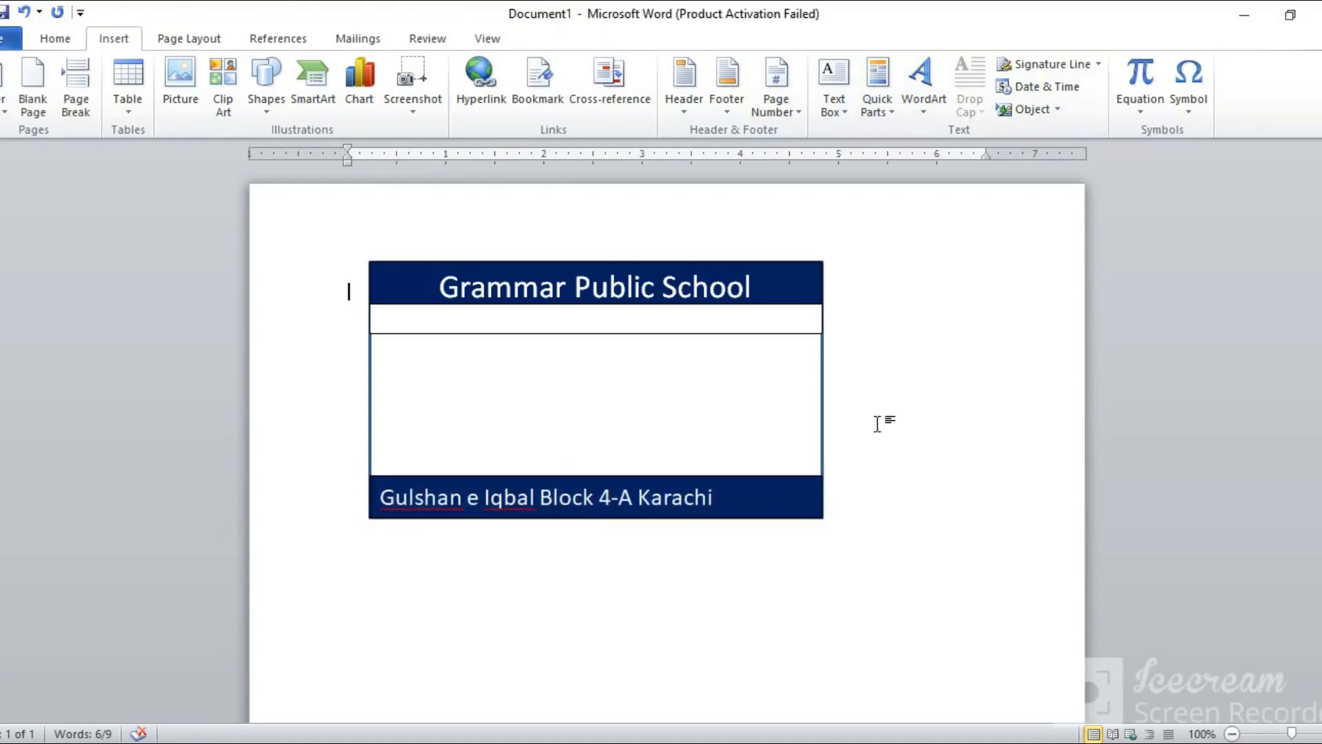
click(376, 496)
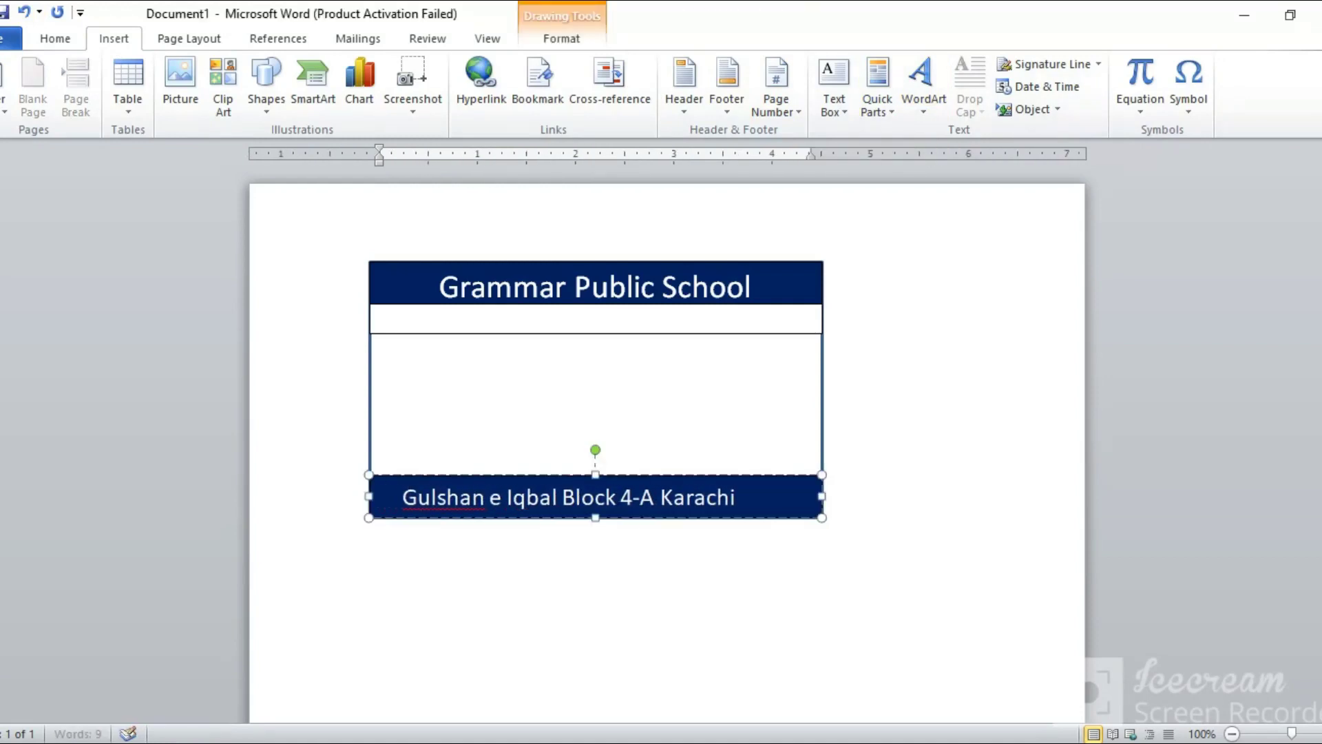
click(992, 596)
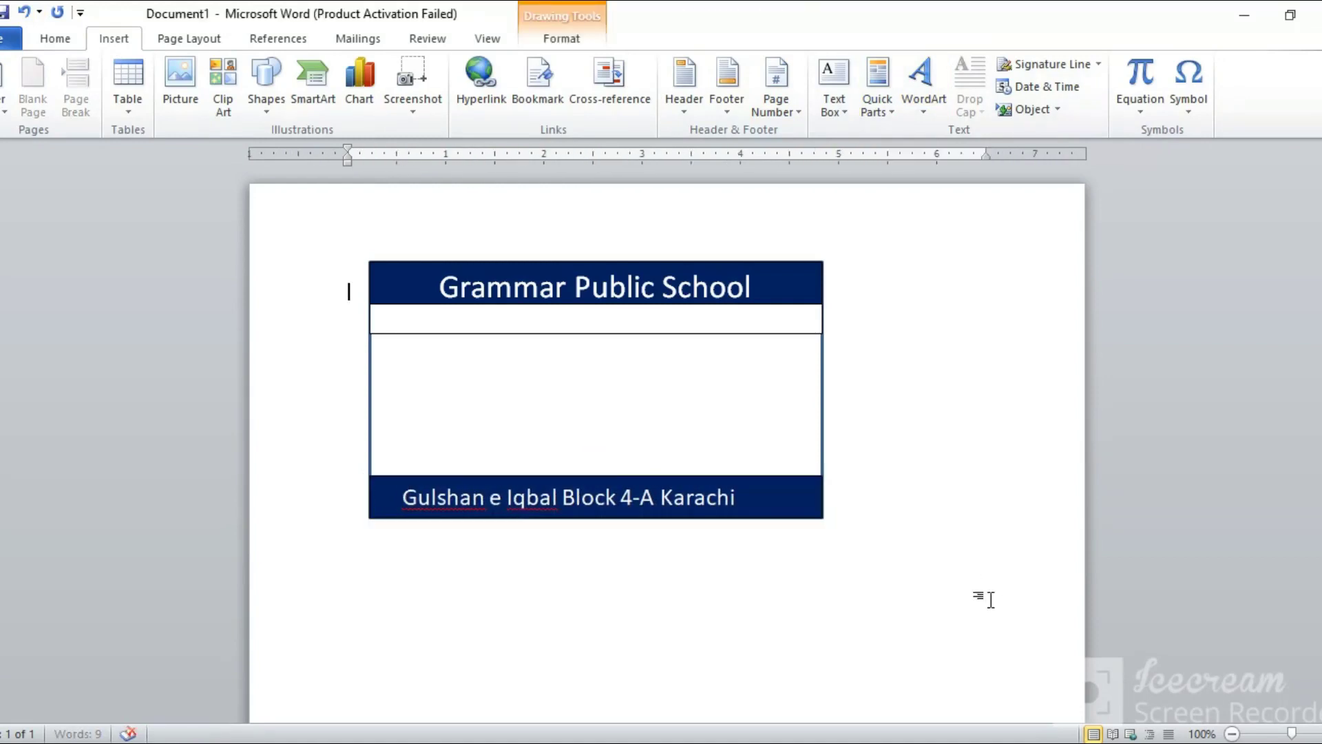
Step: Fill the thin strip under the header yellow and type 'Student ID CARD' in it
click(679, 321)
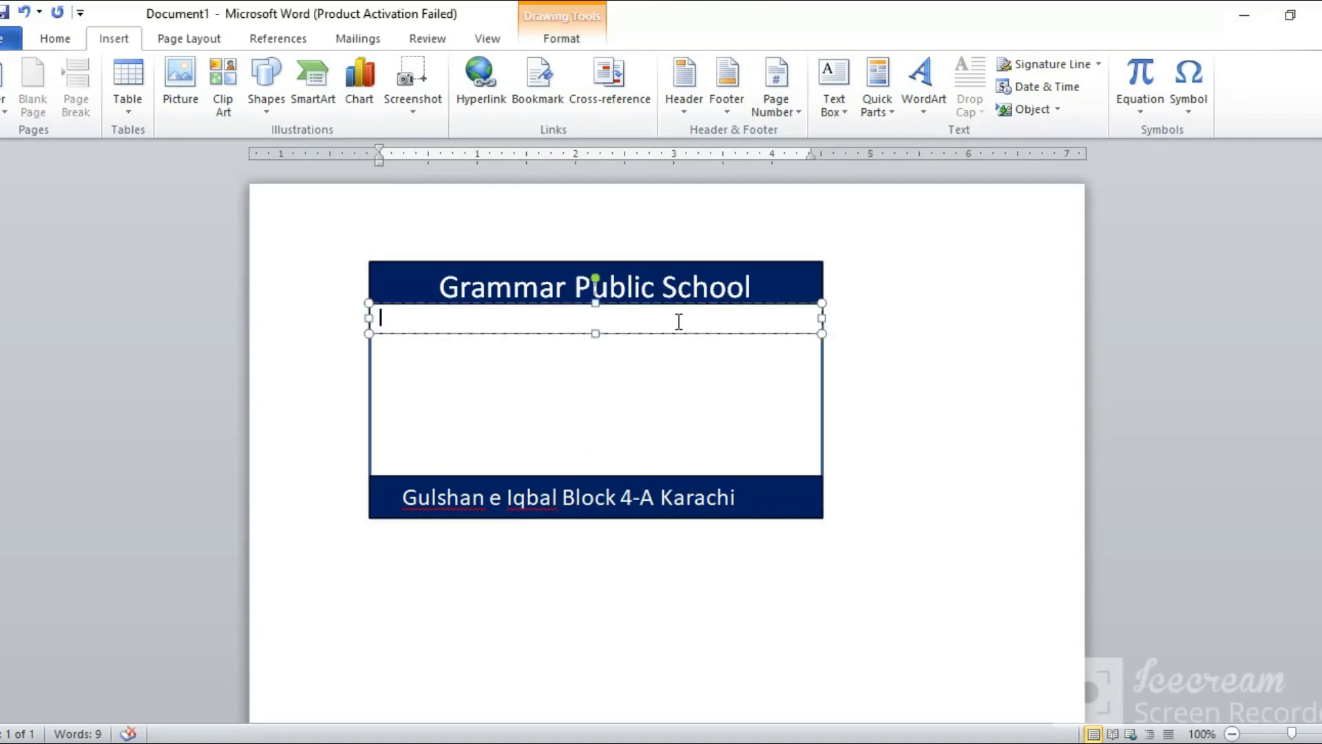
click(815, 334)
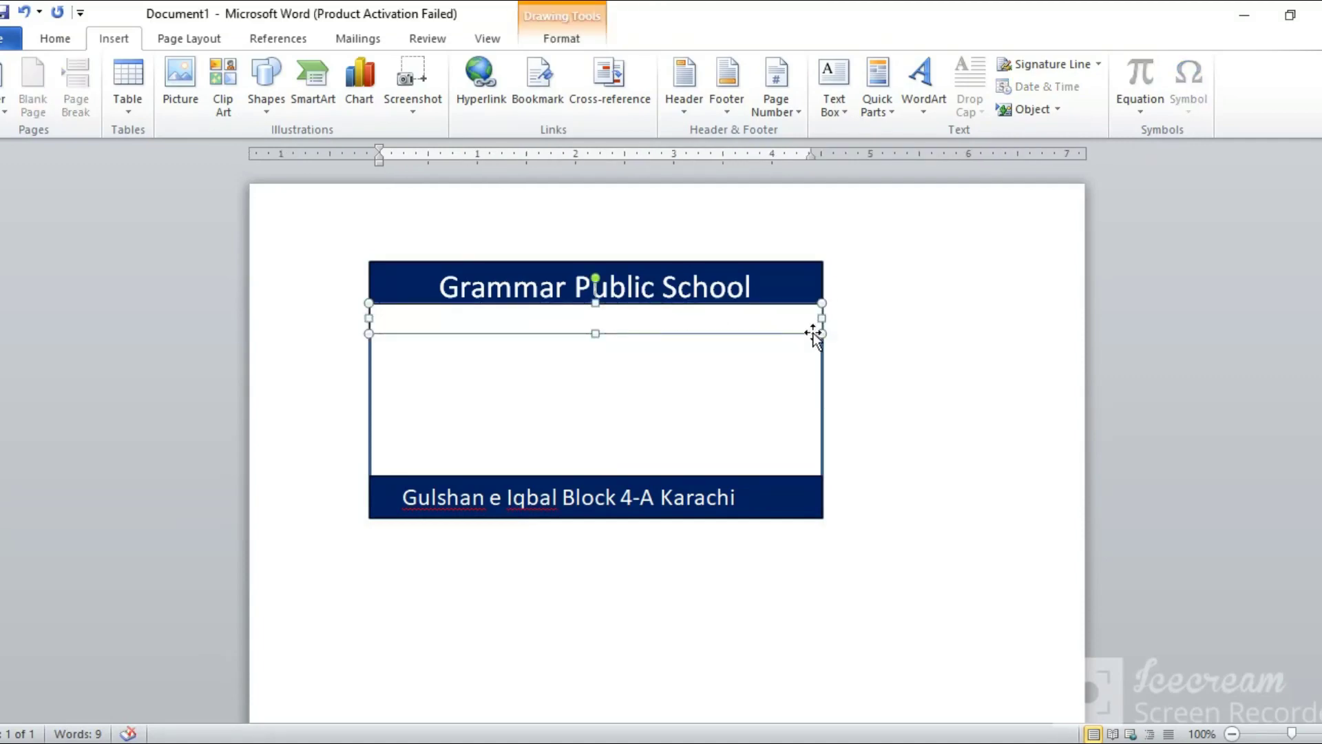
click(560, 40)
text(Stud)
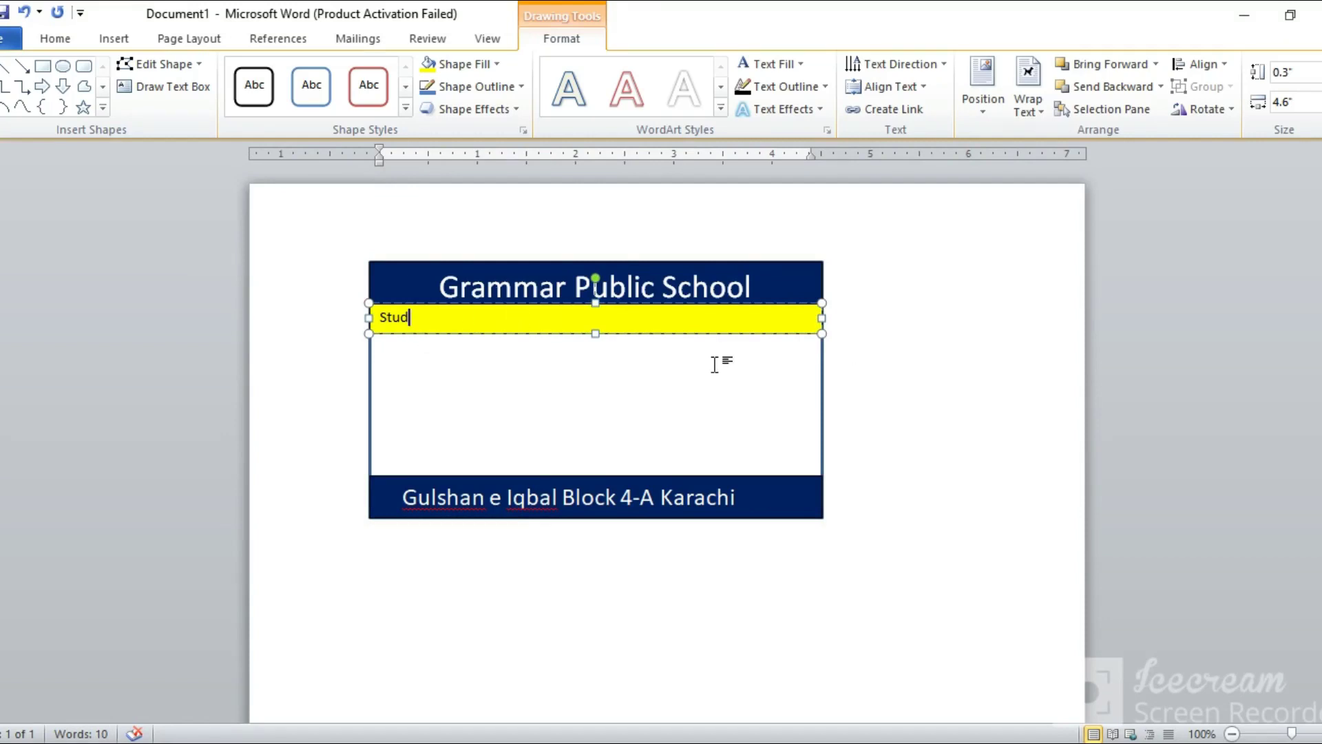
text(e)
key(BackSpace)
key(BackSpace)
text(t)
key(BackSpace)
text(ID AC)
key(BackSpace)
Step: Make the Student ID CARD text red, 12 pt, bold Stencil, centred in the strip
triple_click(412, 305)
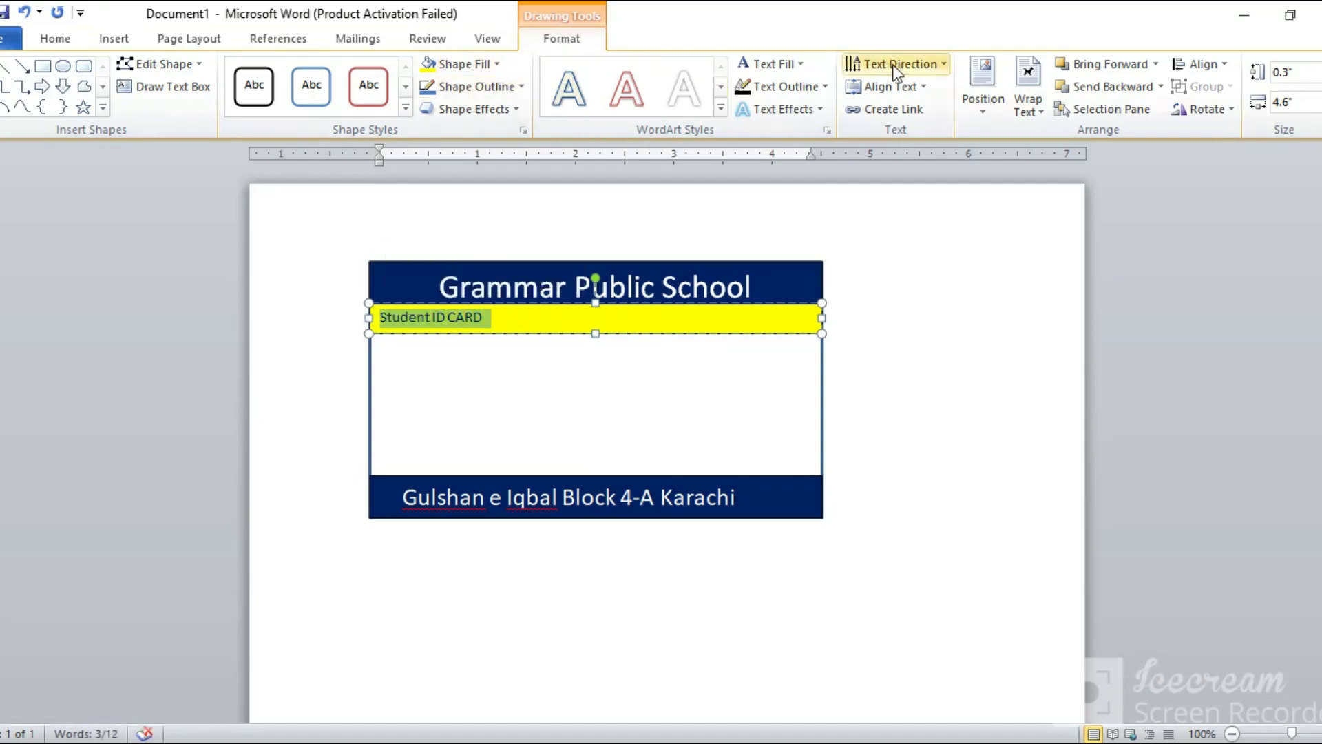
click(772, 64)
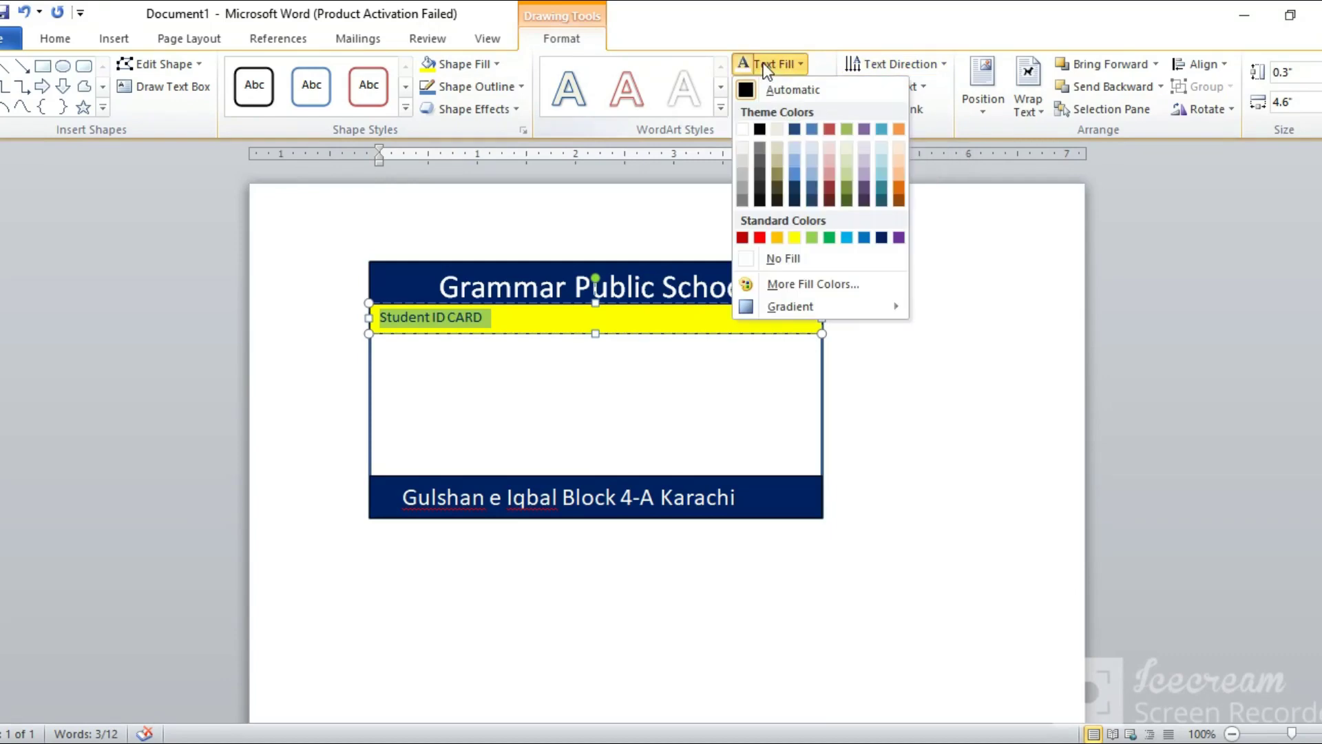
click(760, 237)
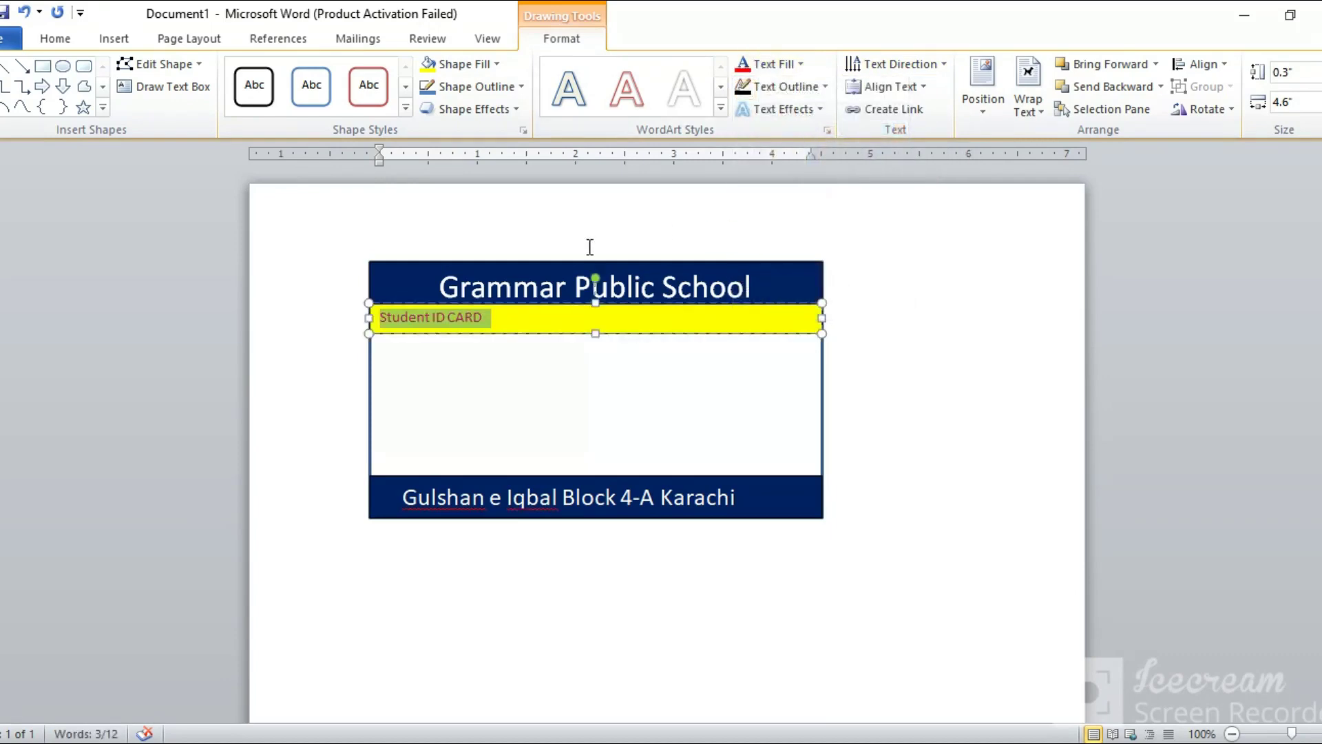
click(55, 39)
click(282, 73)
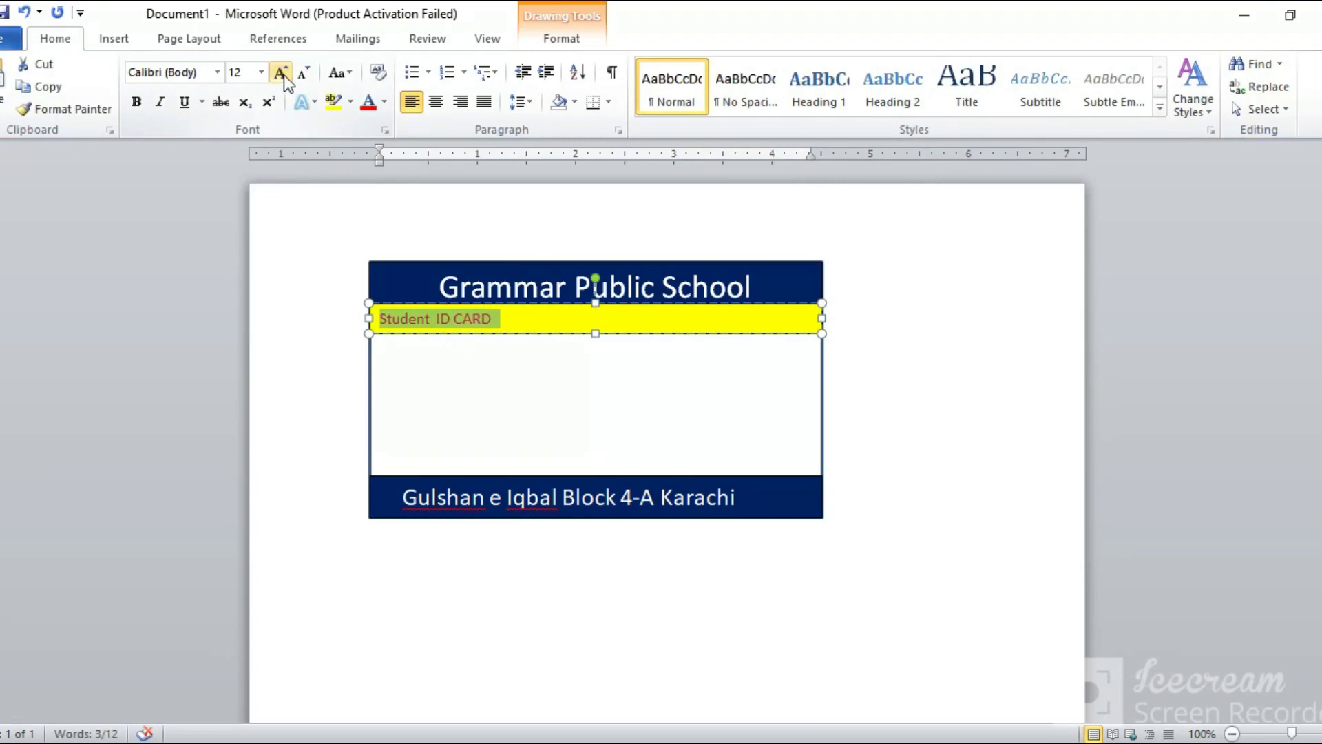
click(142, 101)
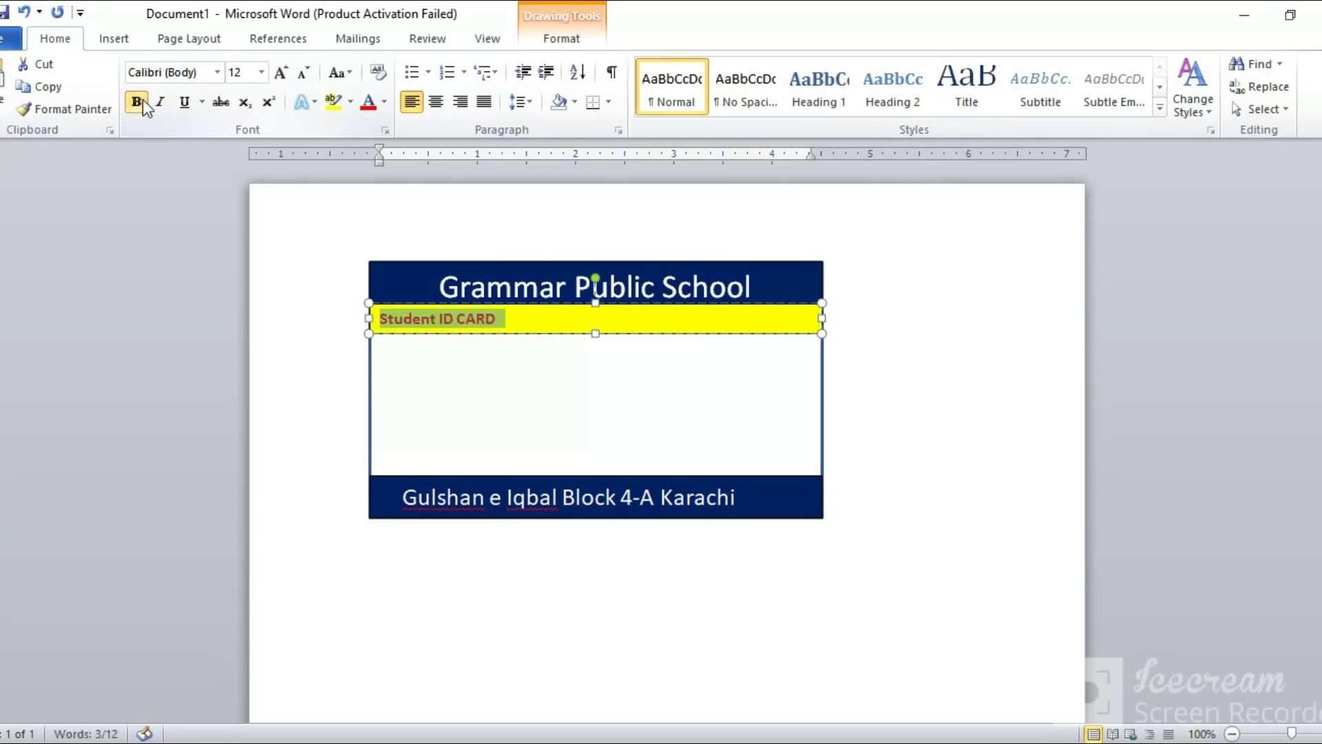
click(218, 72)
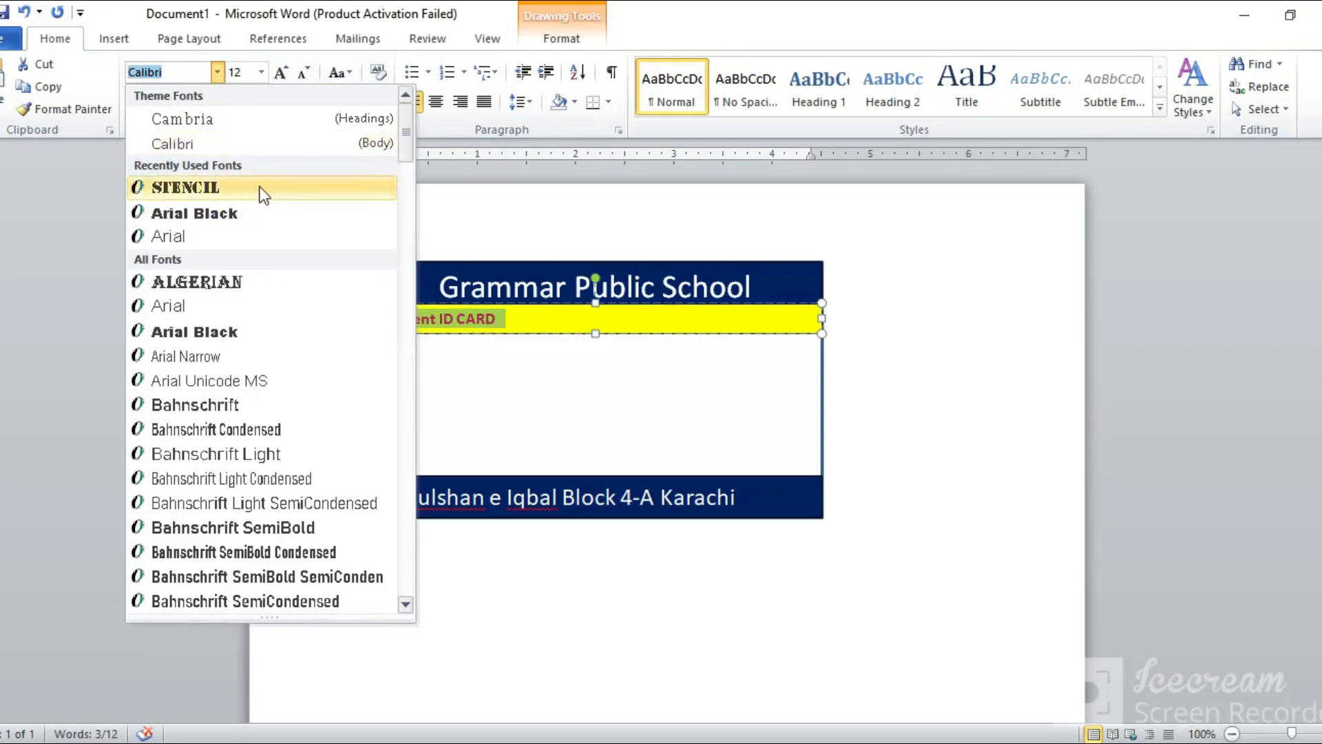
click(263, 191)
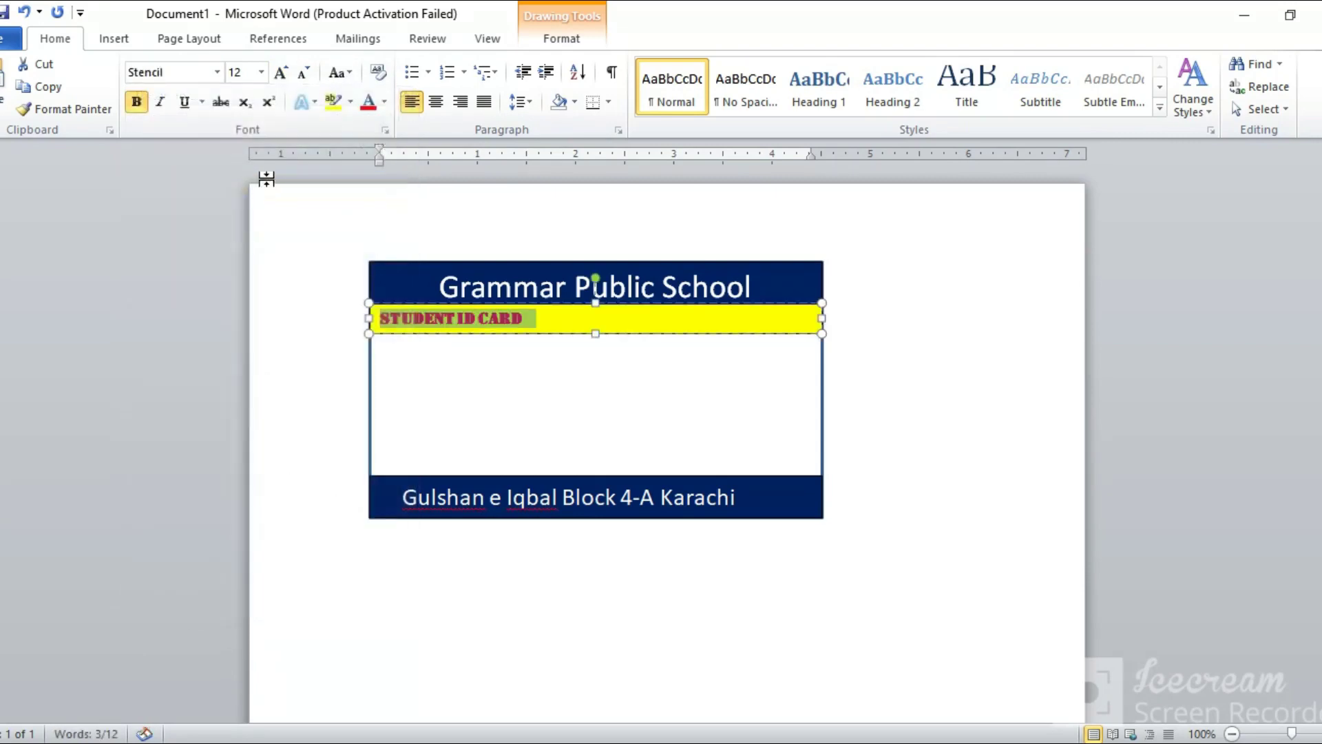
click(445, 99)
click(727, 364)
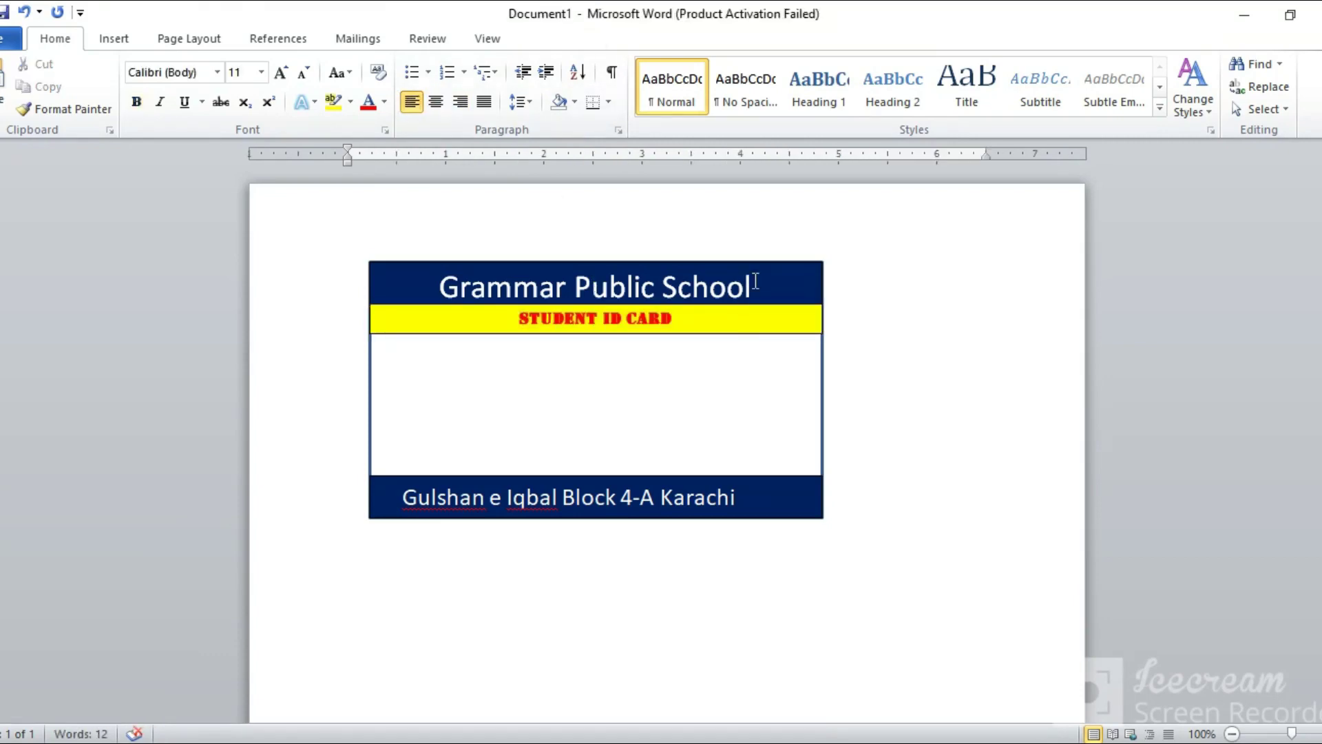
Step: Set the 'Grammar Public School' heading in the Stencil font
drag(758, 279, 404, 262)
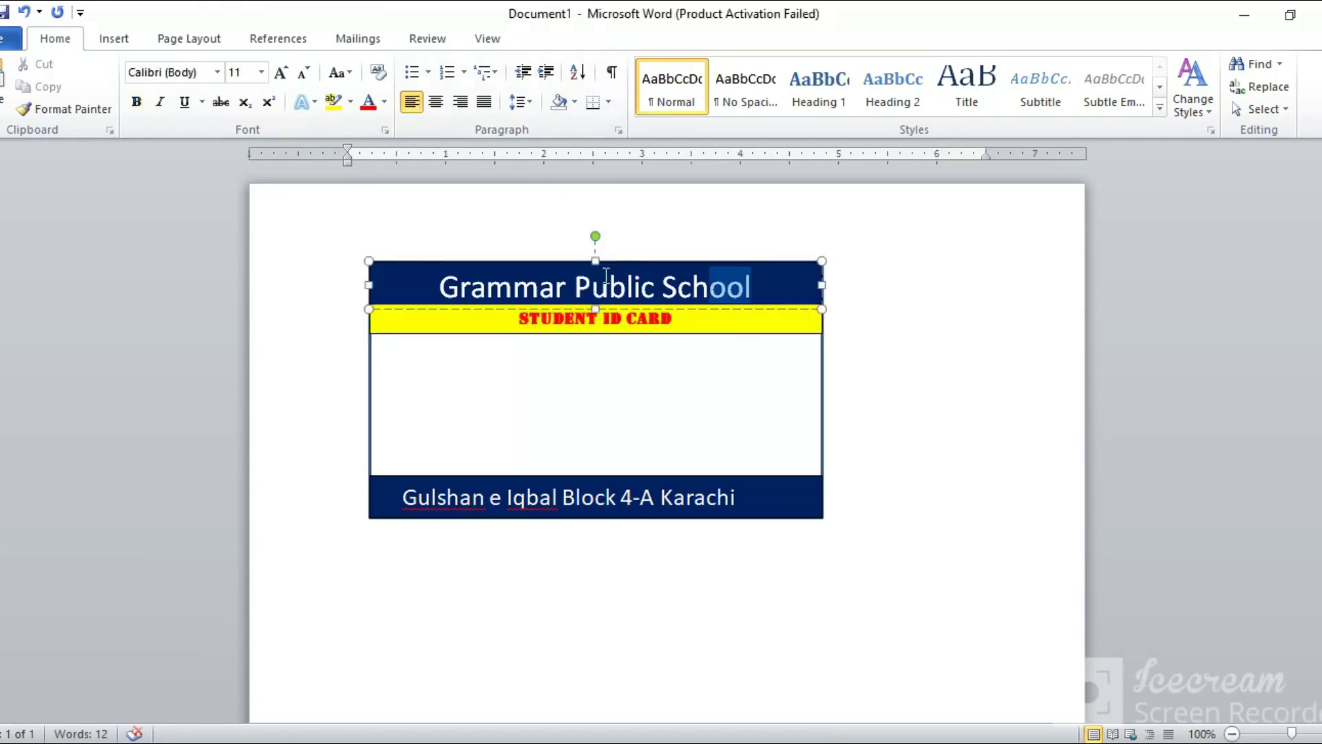
click(217, 72)
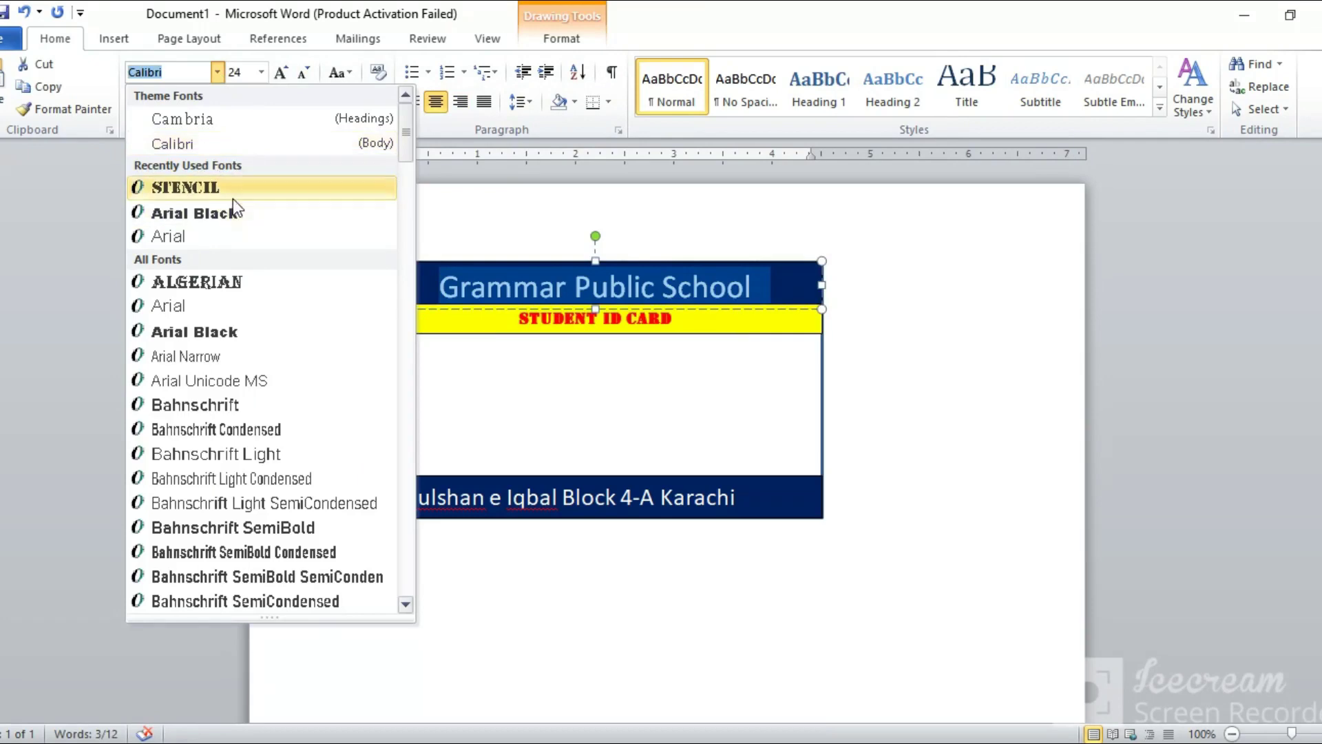
click(221, 185)
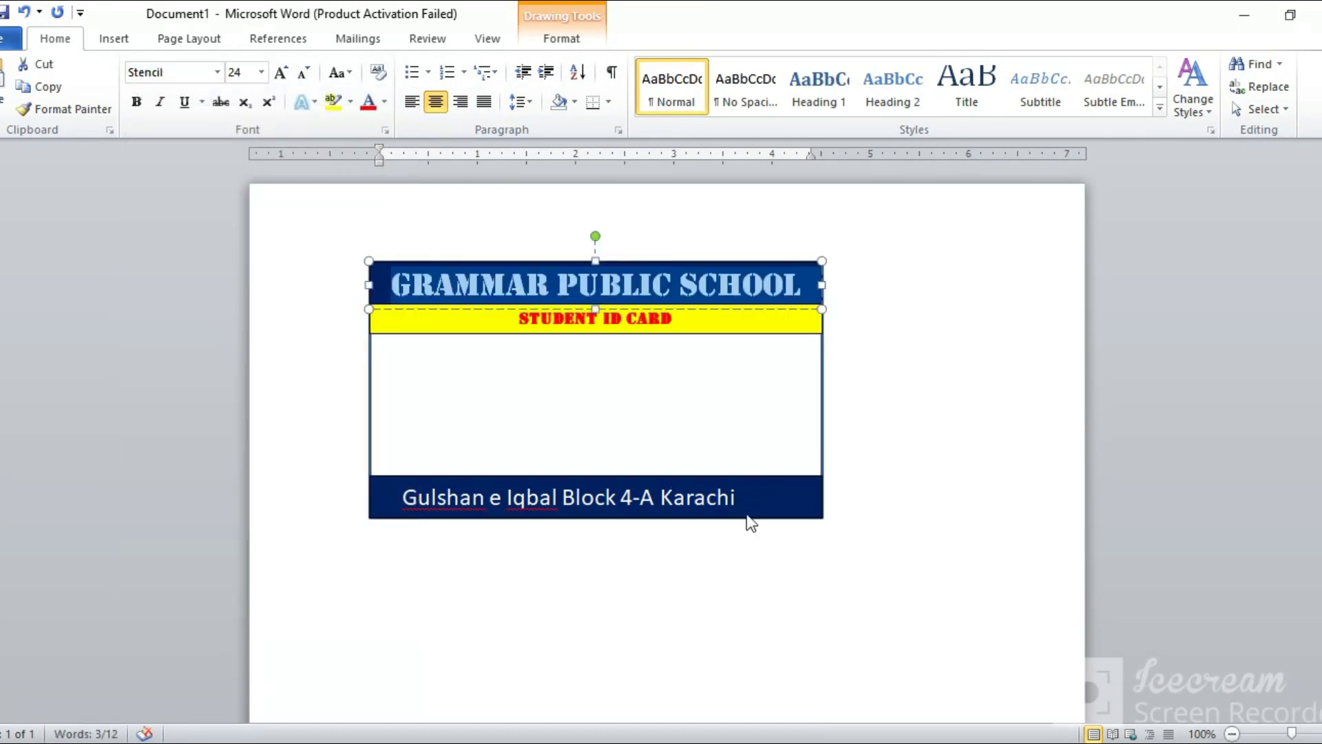
Step: Set the footer address in Stencil too, then deselect the card to check its colours
drag(746, 498, 374, 492)
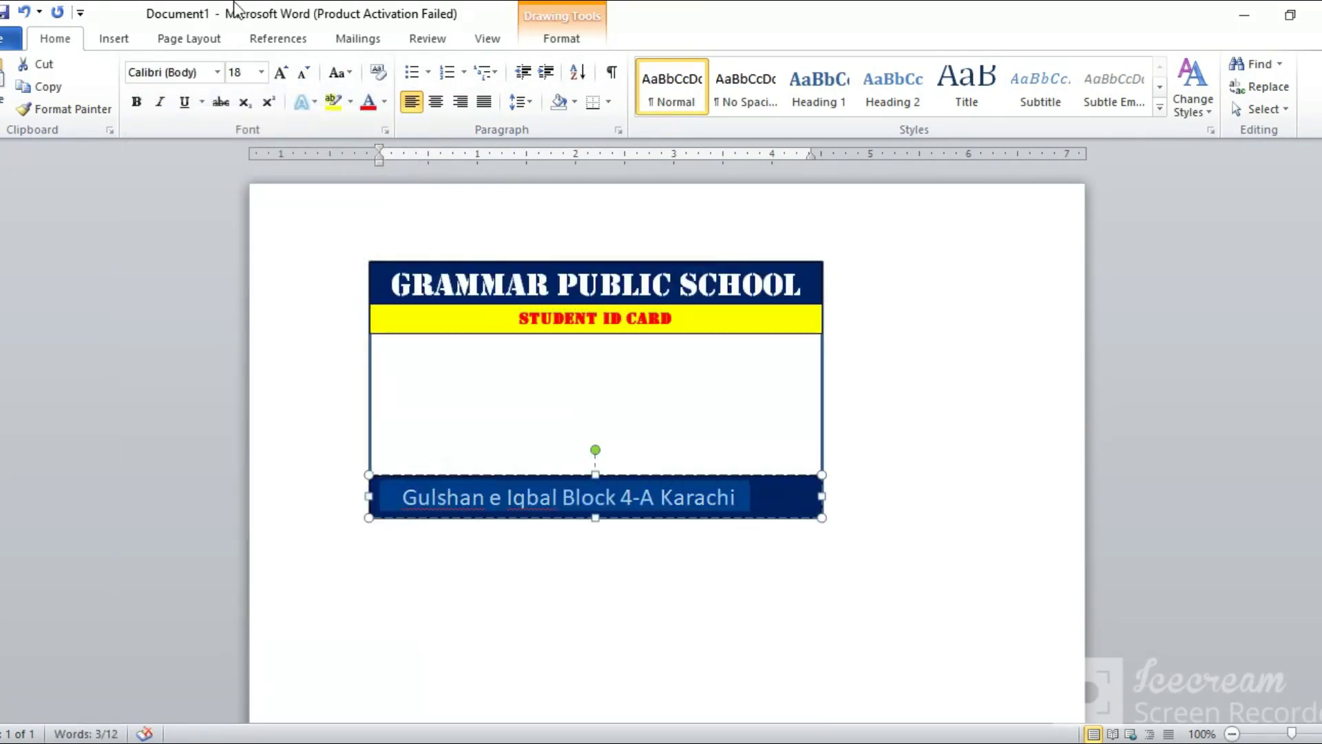
click(217, 72)
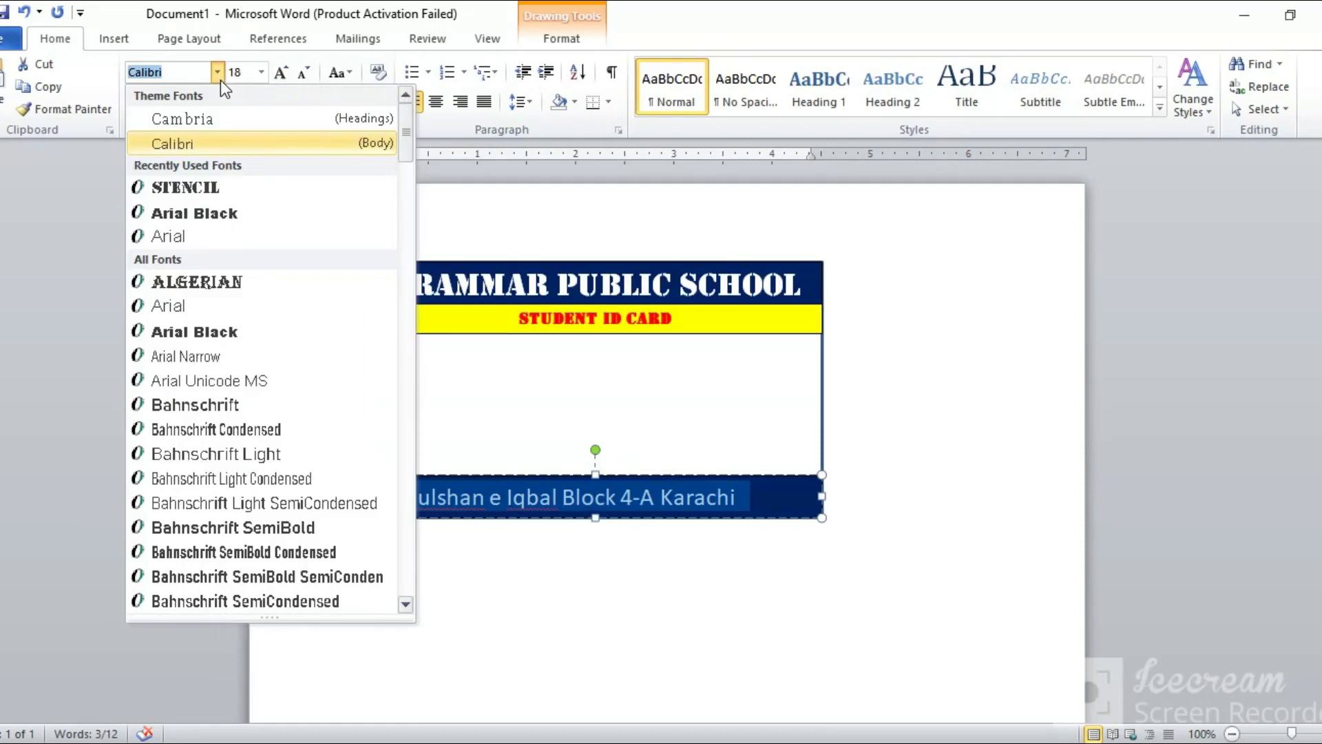
click(234, 190)
click(330, 345)
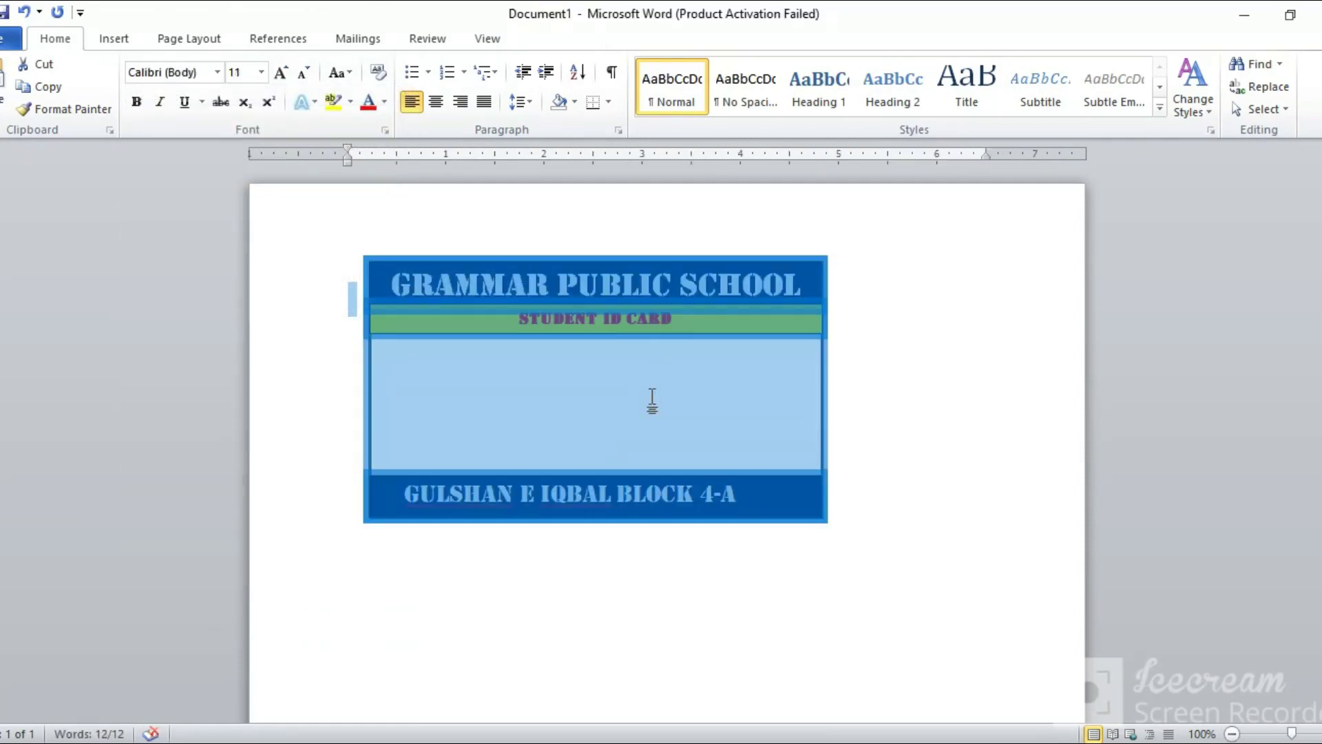
click(983, 360)
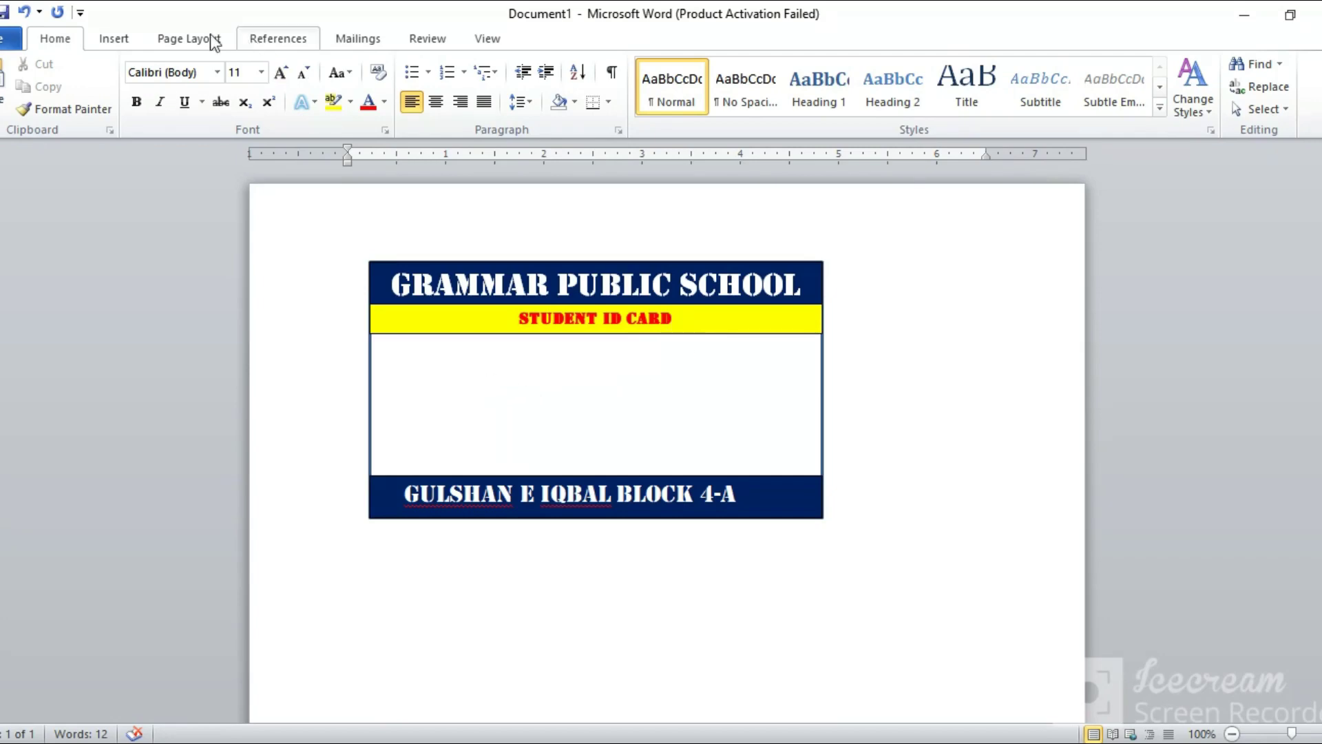
click(123, 40)
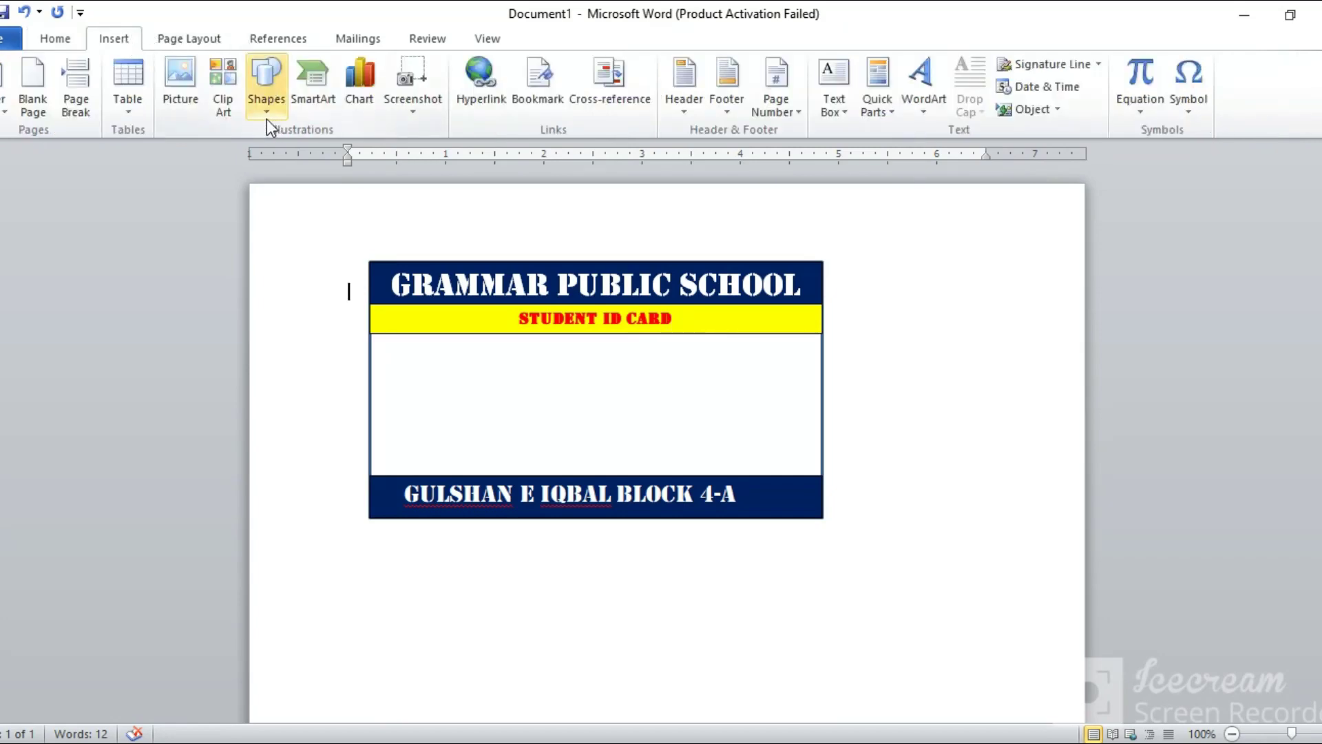
Step: Draw a text box in the card's left white area and type the Name line with dots
click(267, 114)
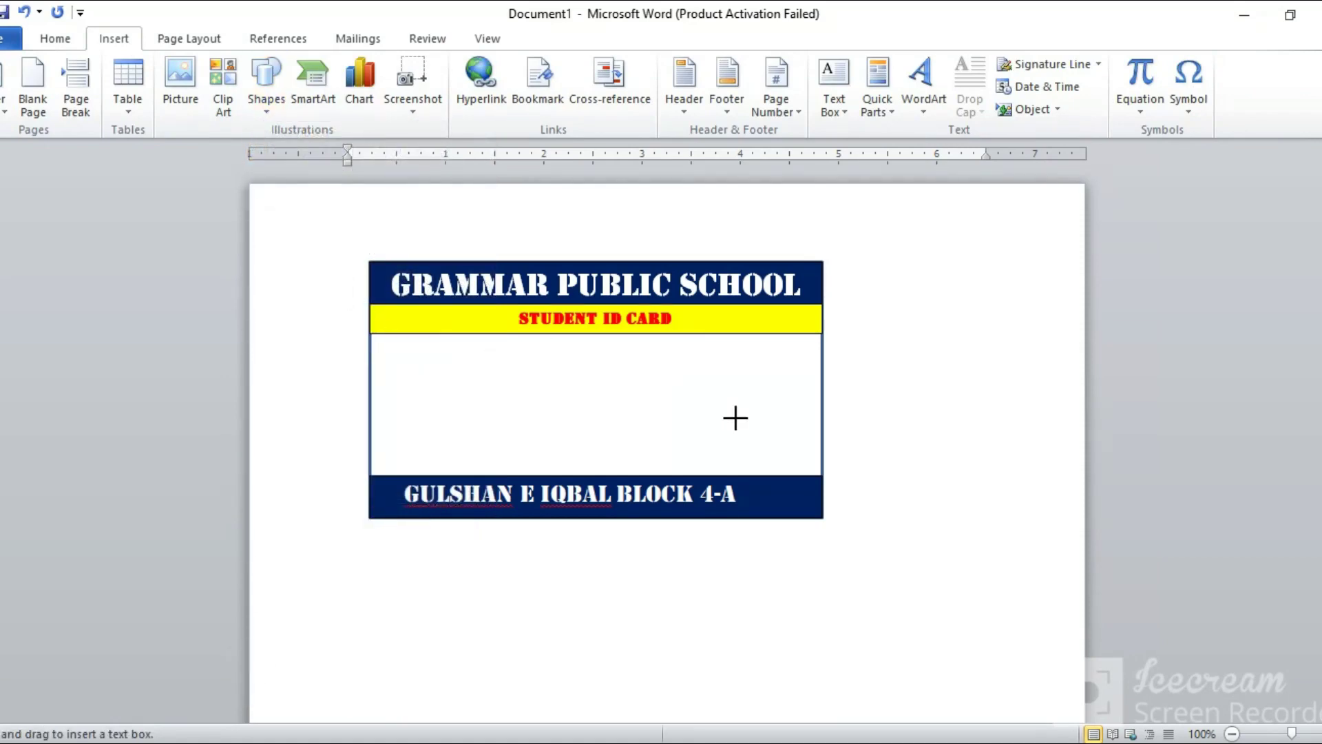
mouse_move(371, 334)
mouse_down()
mouse_move(561, 394)
mouse_move(723, 475)
mouse_up()
text(NA)
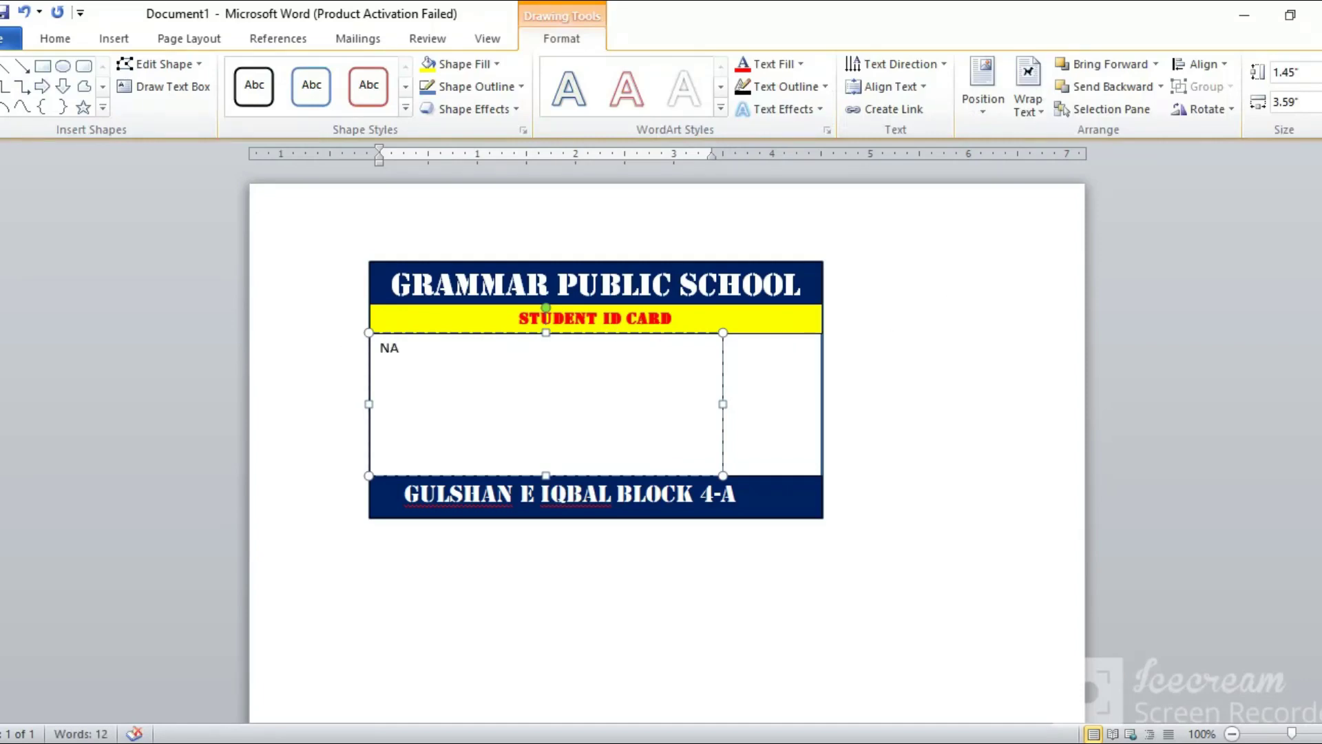
text(me)
text( ............)
text(....................)
key(Return)
Step: Add the F-Name and Class lines, each followed by dots
text(F-nam)
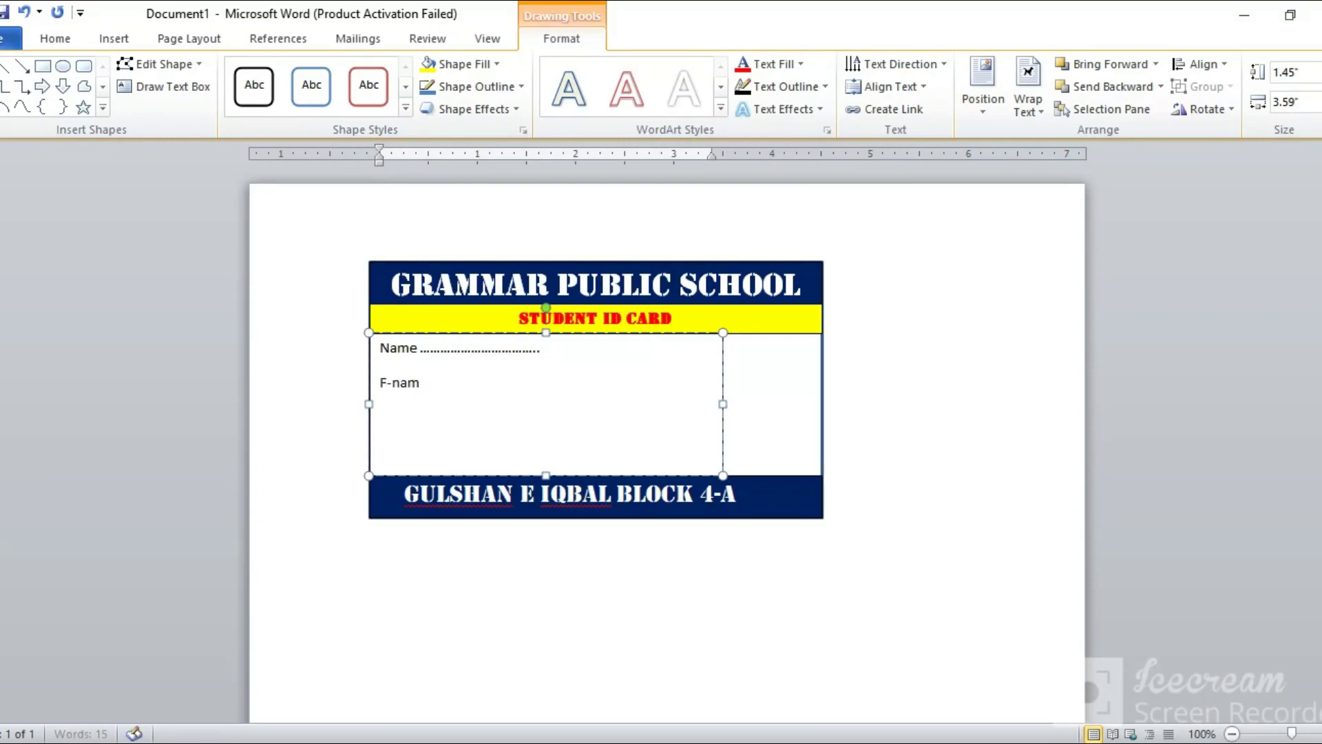
key(BackSpace)
key(BackSpace)
key(BackSpace)
text(N)
text(ame.)
text(d)
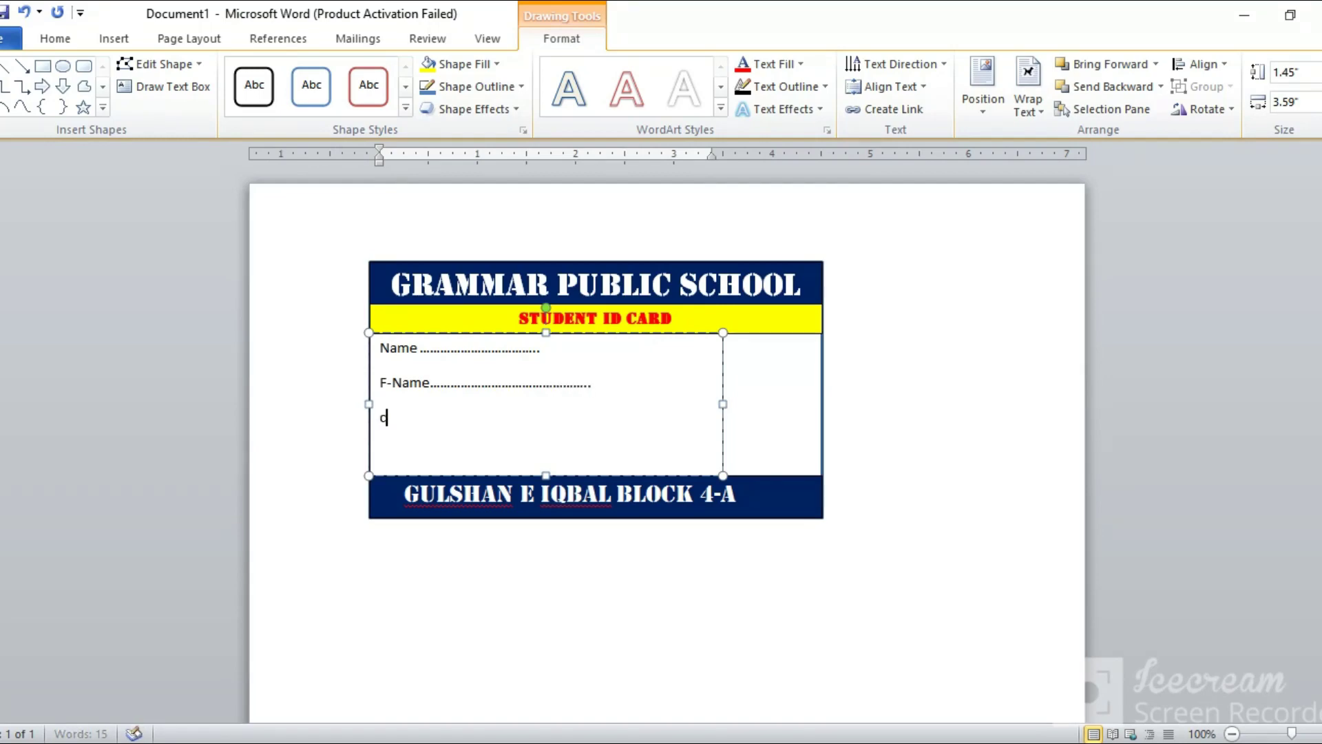
key(BackSpace)
text(s)
text(.)
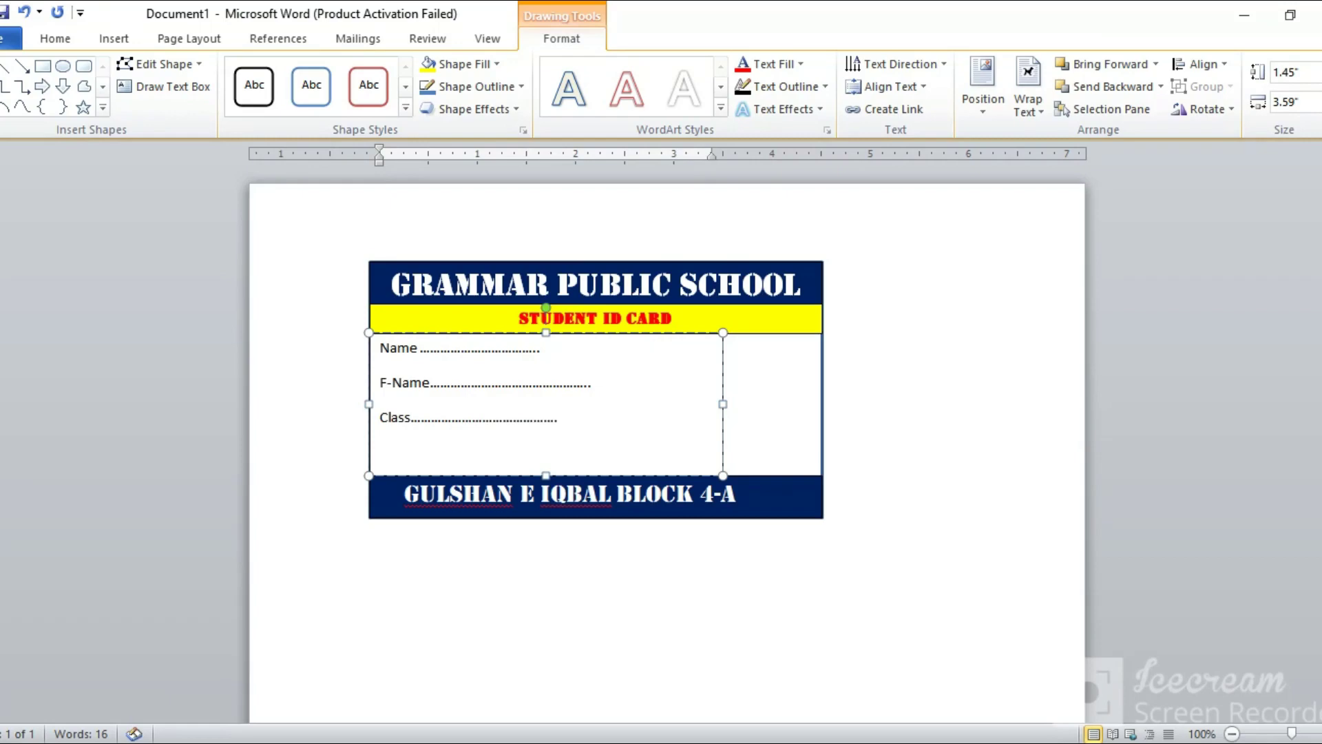
text(..........)
key(Return)
Step: Add the 'Issue Date .............................. expri.' line with trailing dots
text(E)
key(BackSpace)
text(I)
text(ssue)
text( Dat)
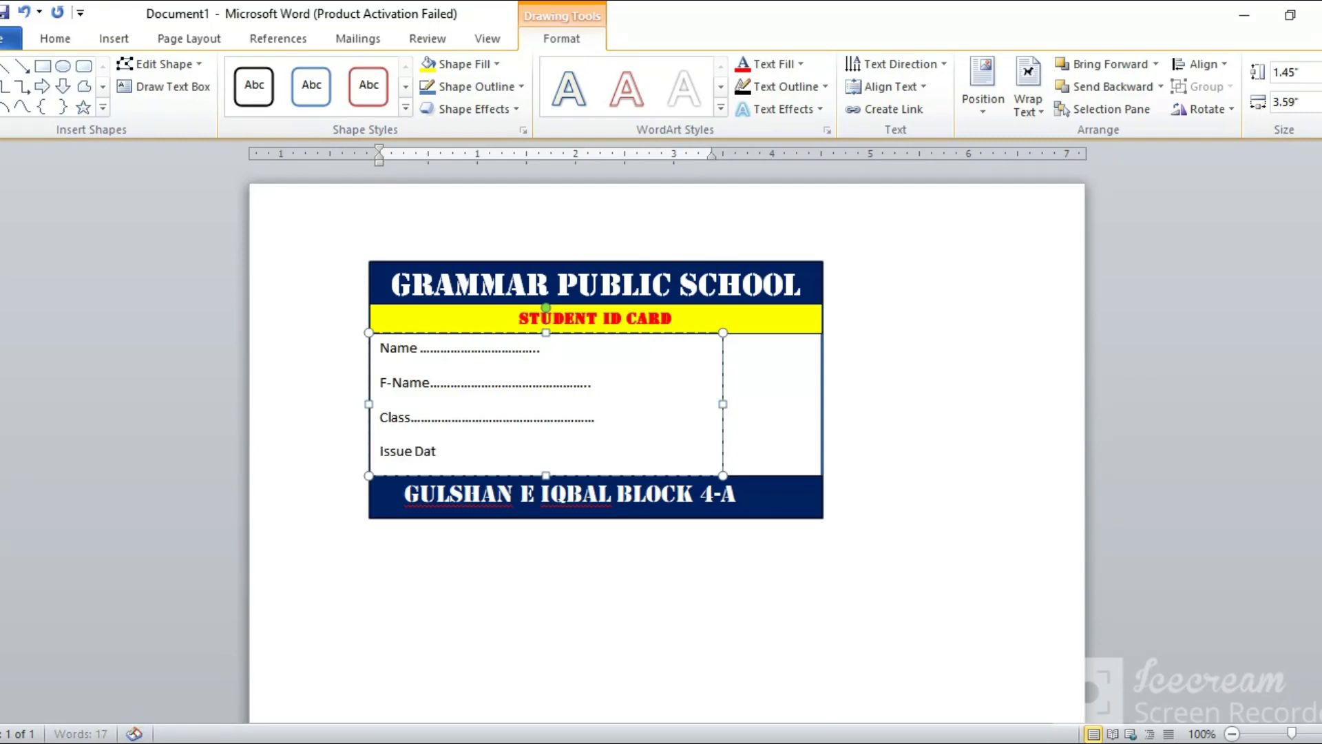
text(e ...)
text(...........................)
text( e)
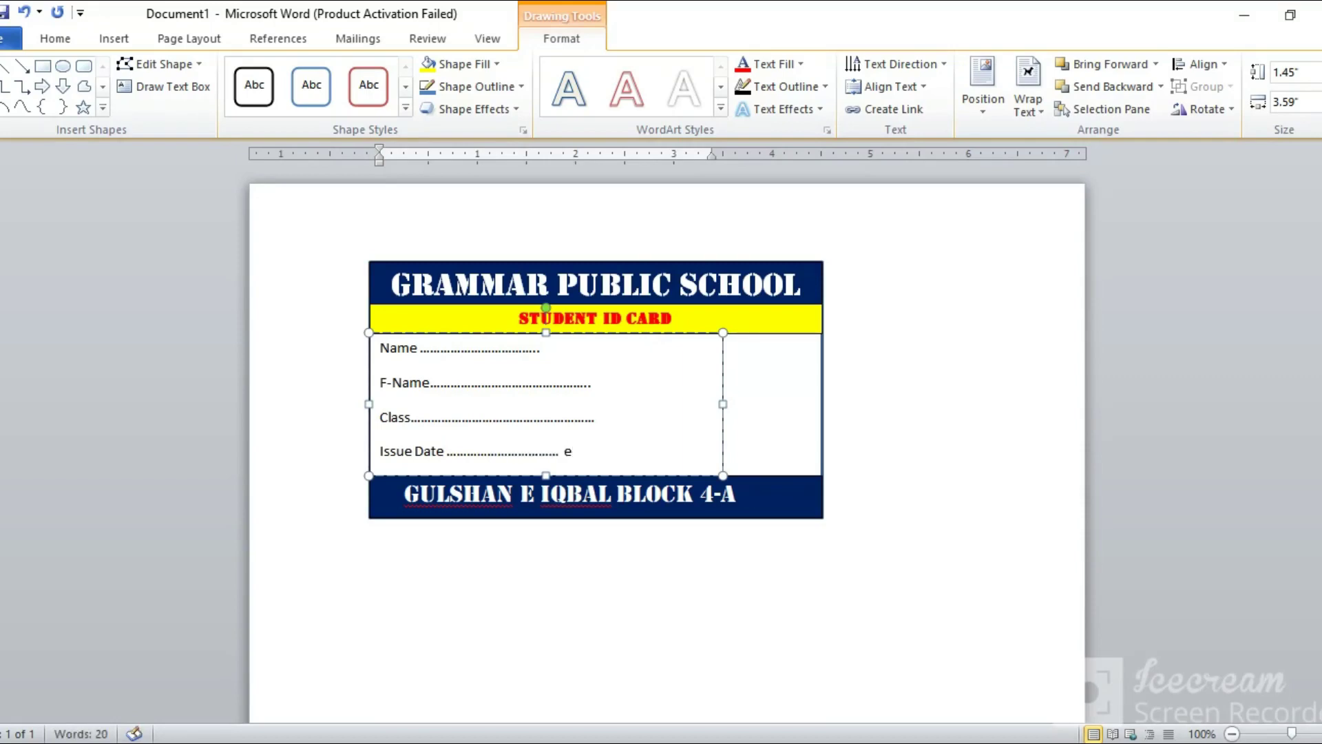
text(xpr)
text(i)
text(.)
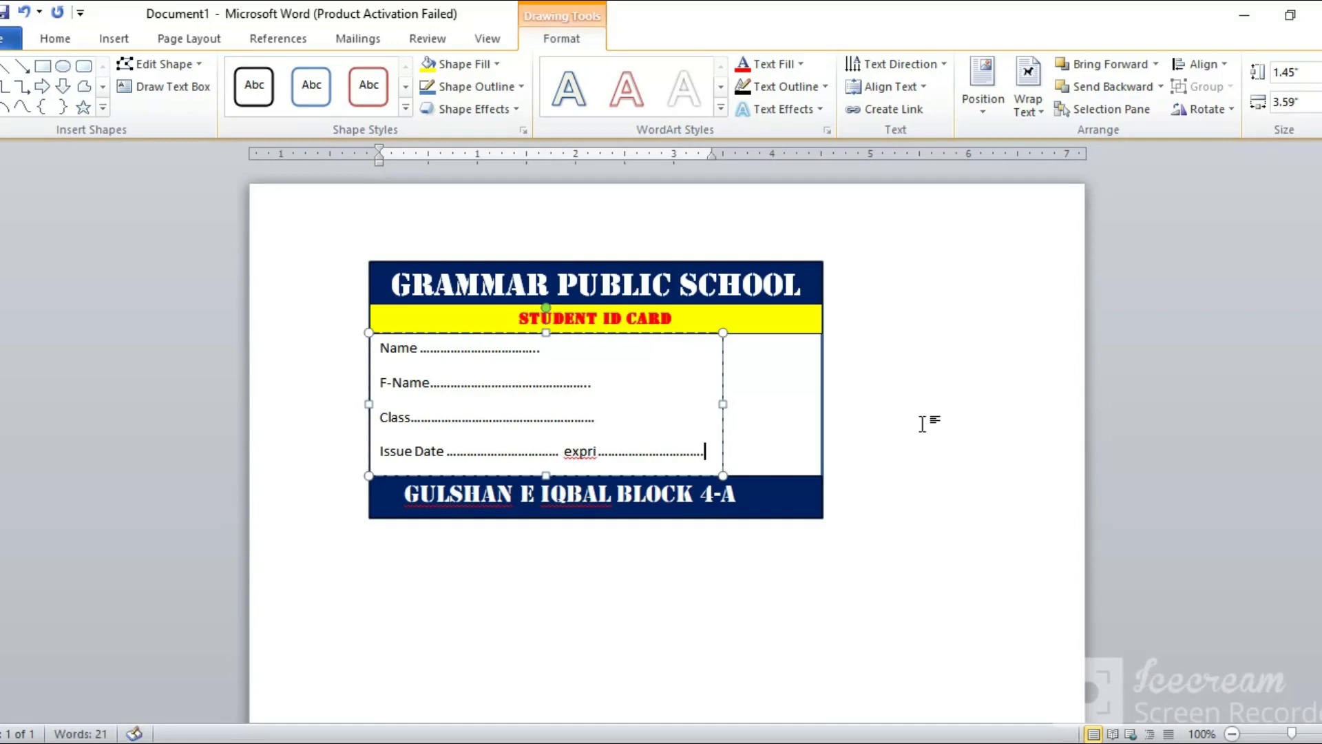
text(................................)
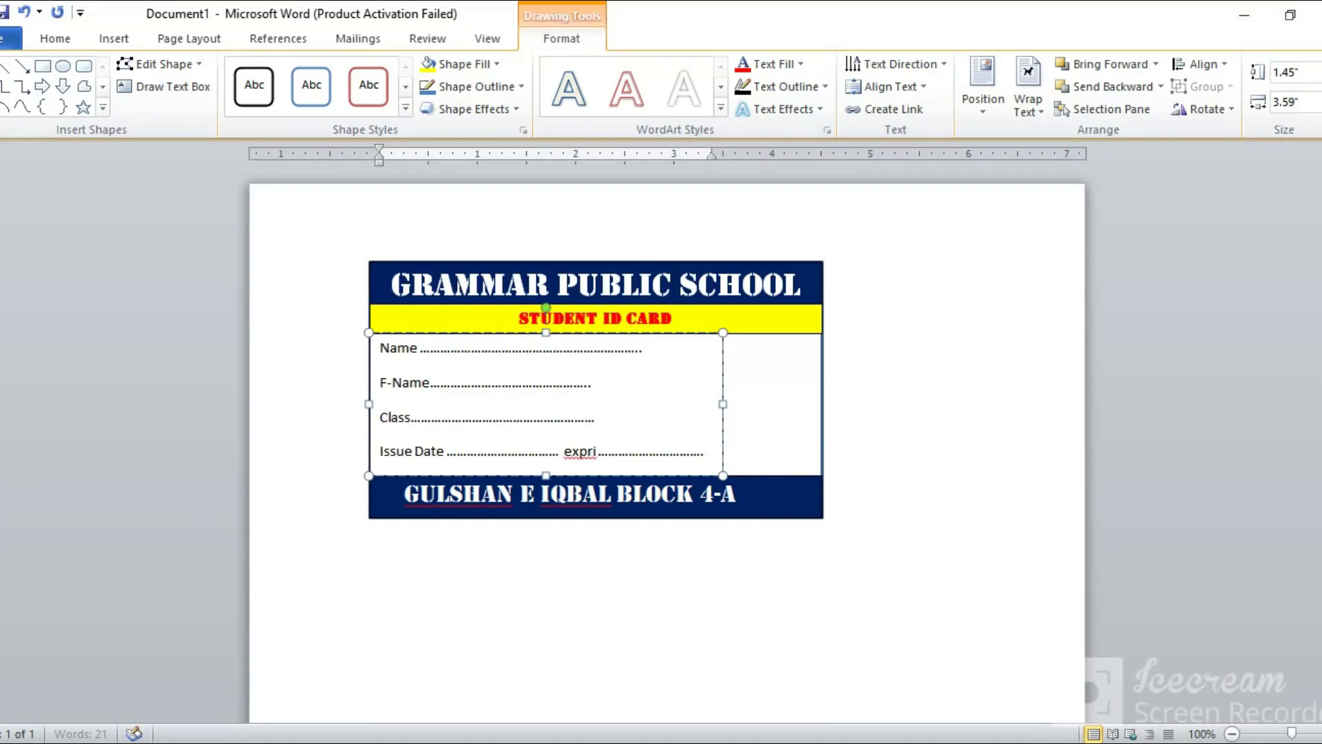
text(.)
Step: Lengthen the dotted lines after F-Name and Class and trim extra dots after expri
click(617, 387)
text(.....................)
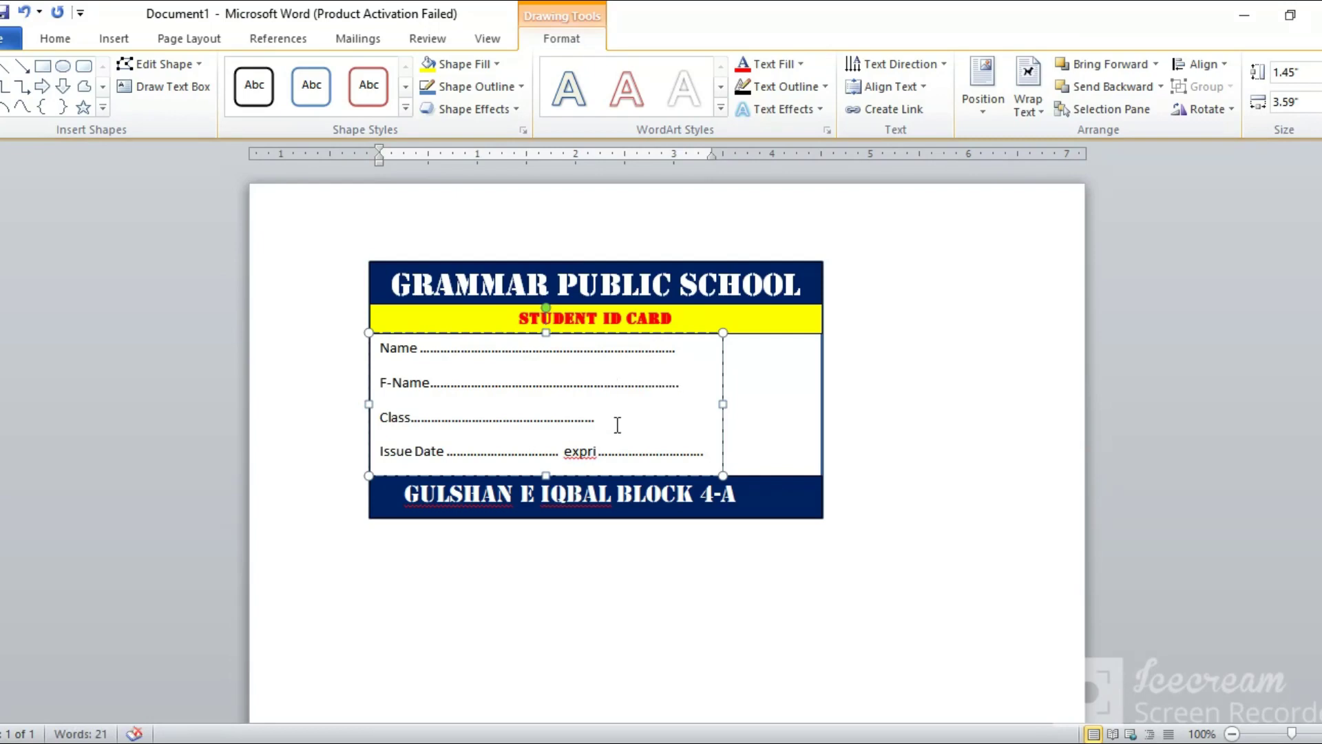
text(.)
click(611, 417)
text(......)
text(..)
text(......................)
mouse_move(696, 456)
click(709, 460)
key(Escape)
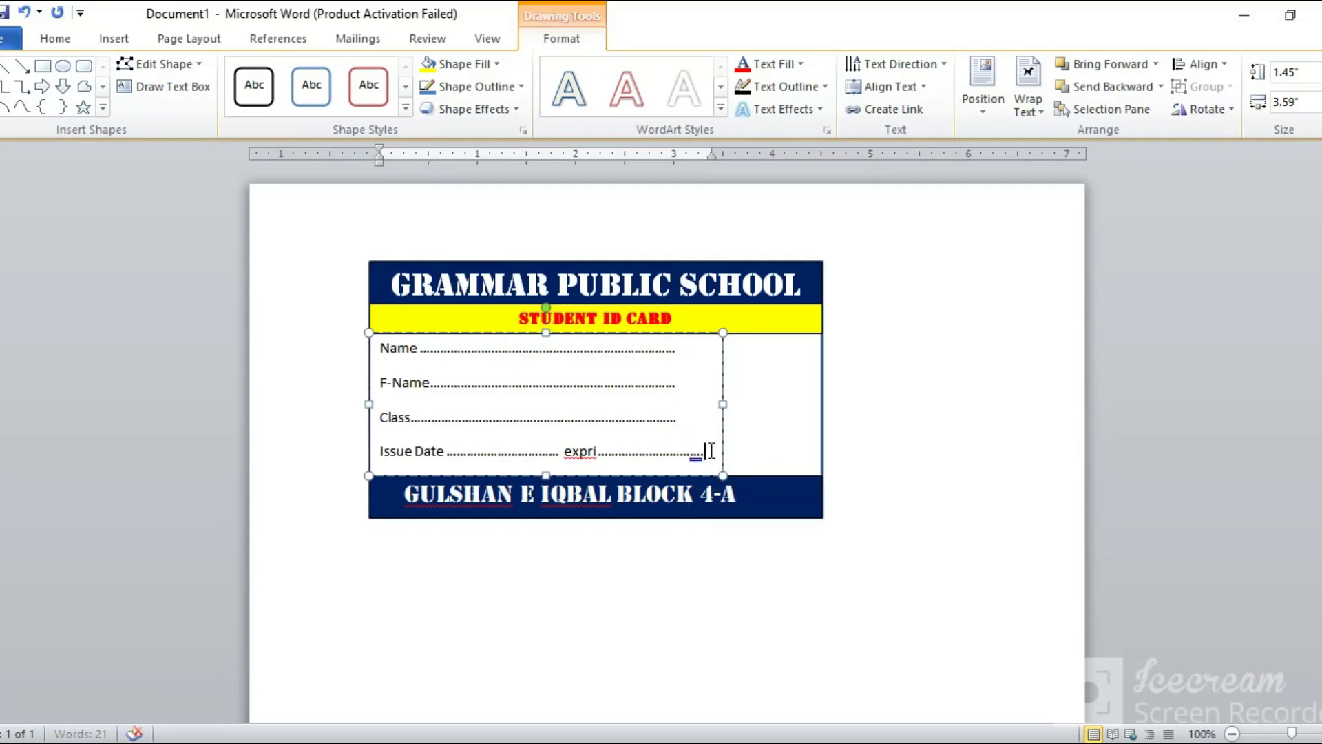
key(BackSpace)
key(BackSpace)
key(BackSpace)
key(BackSpace)
key(BackSpace)
key(BackSpace)
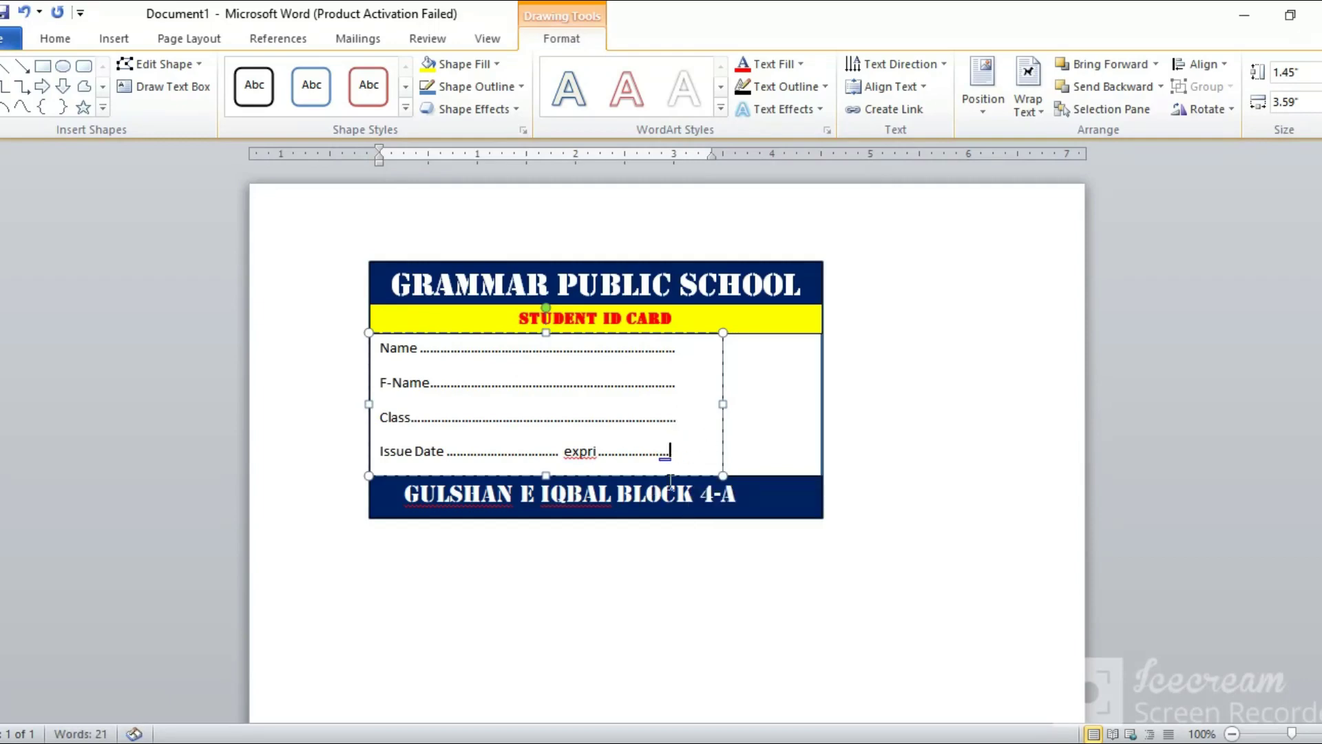
Step: Give all four detail lines in the text box 1.0 line spacing, then deselect it
text(...)
drag(686, 451, 343, 220)
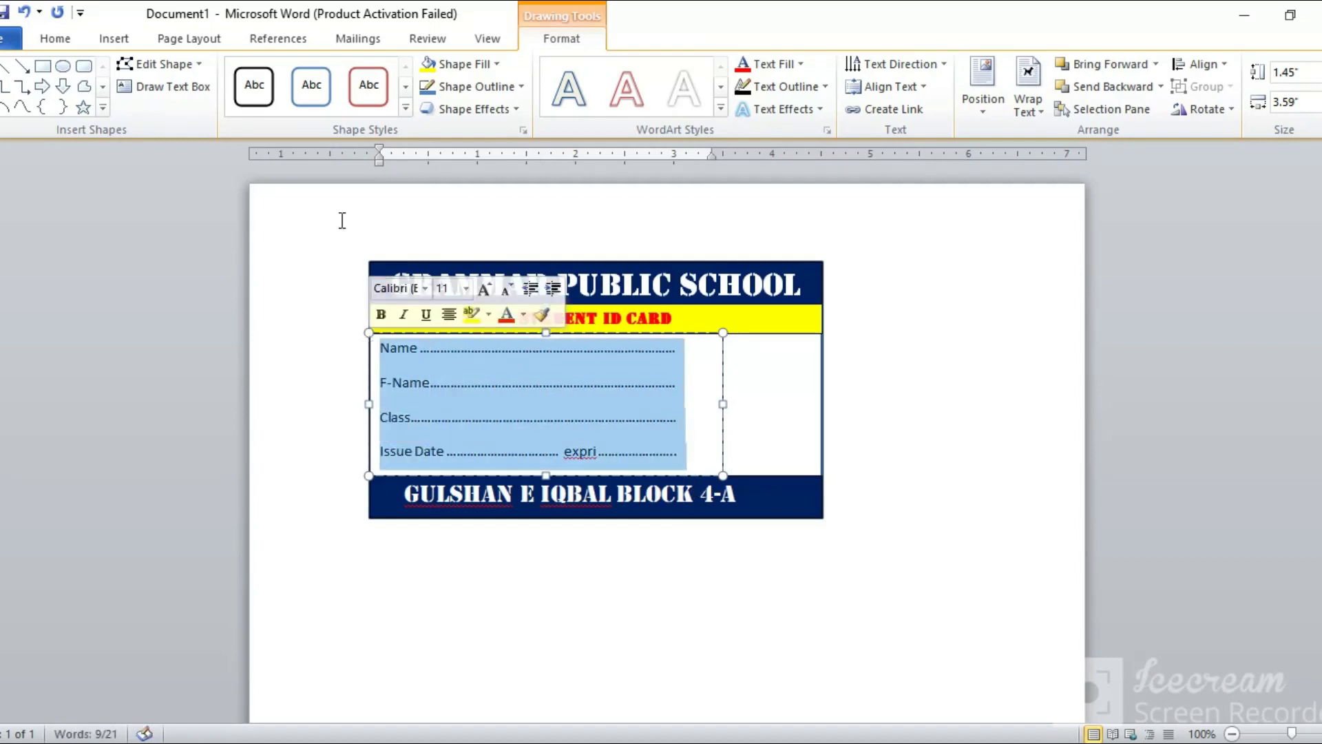
click(114, 38)
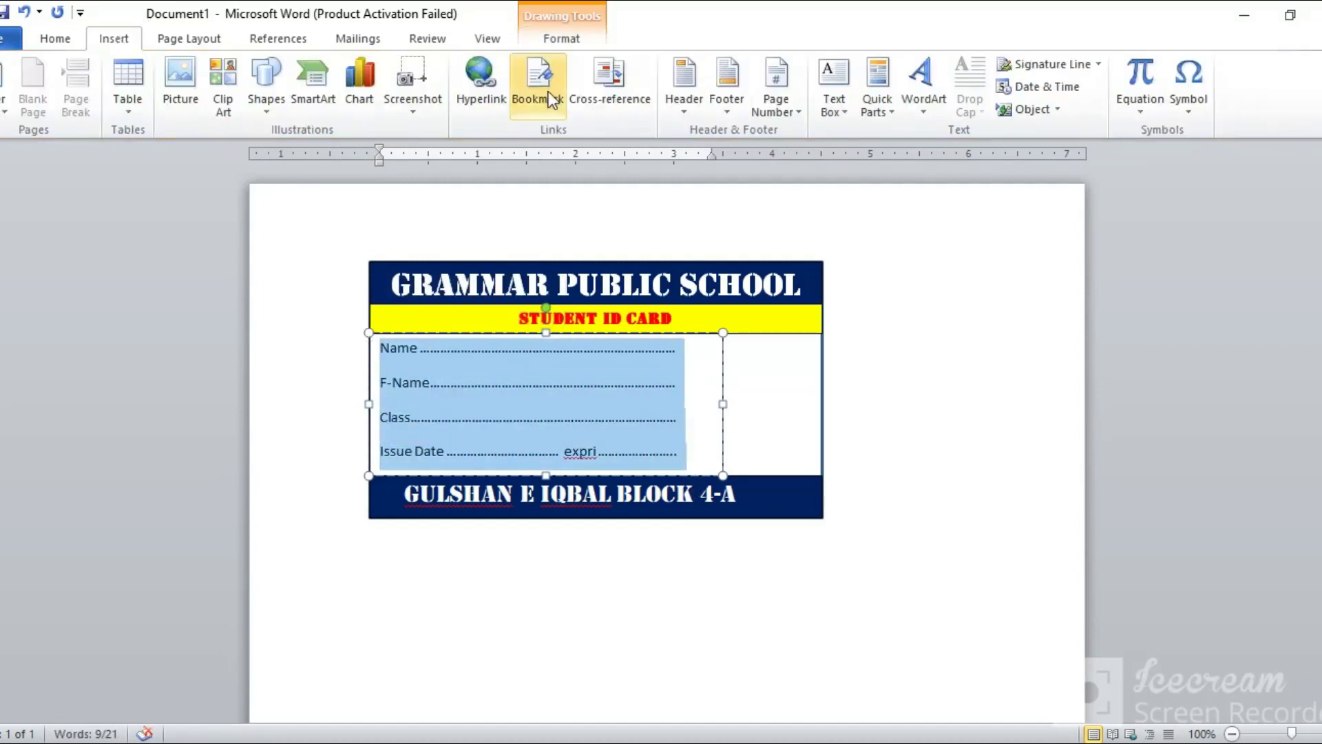
click(67, 42)
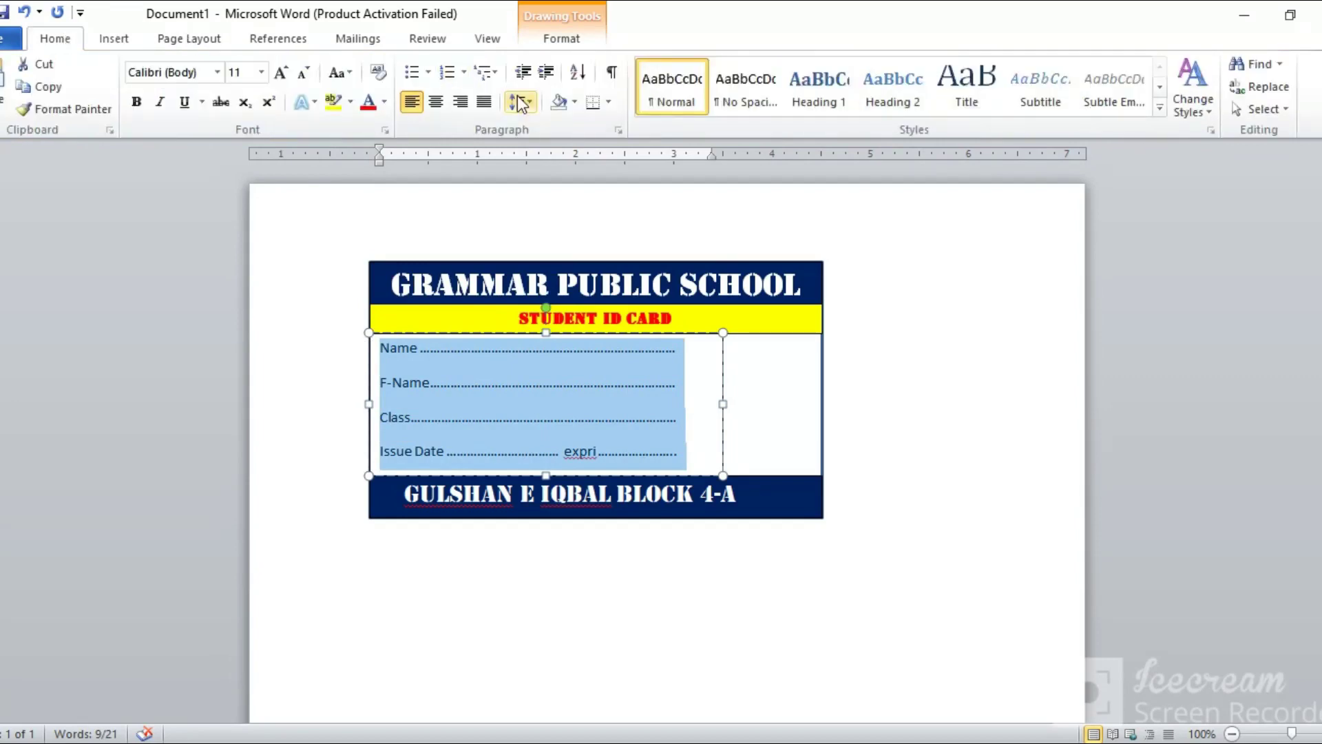
click(529, 103)
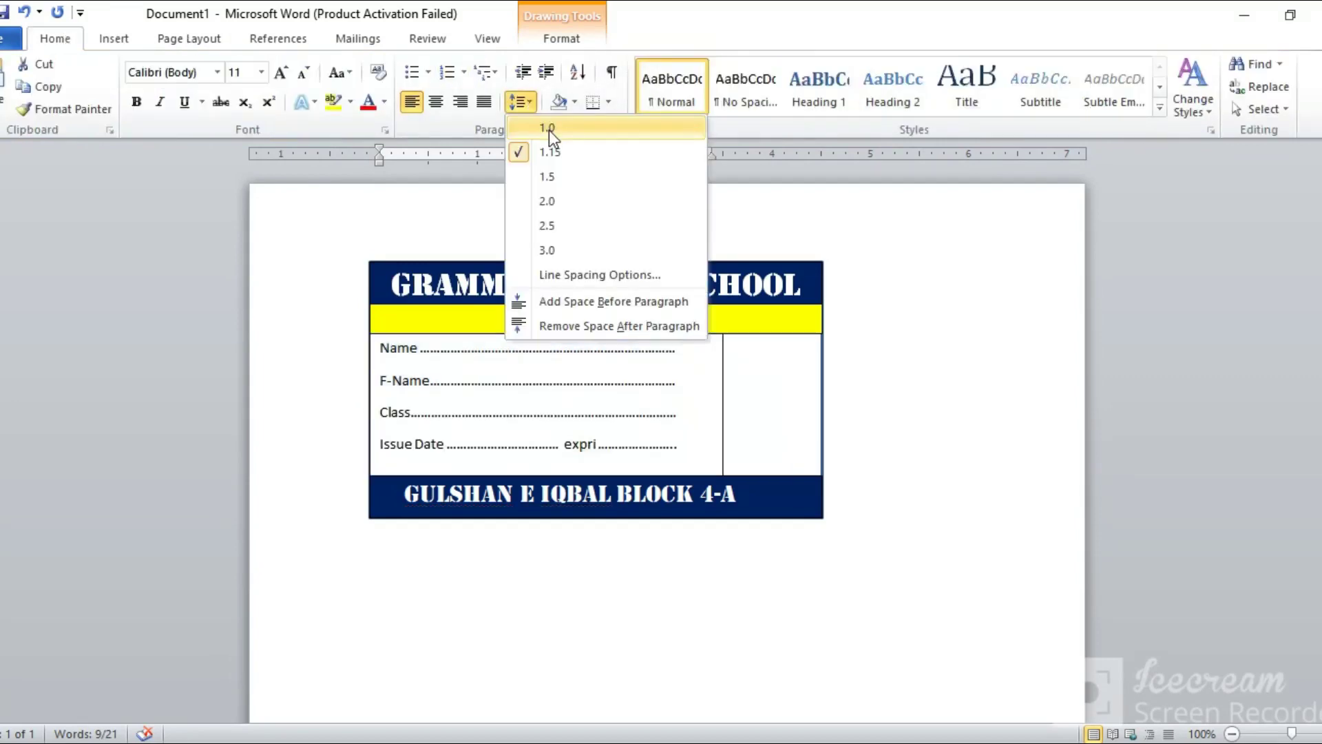
click(549, 128)
click(933, 386)
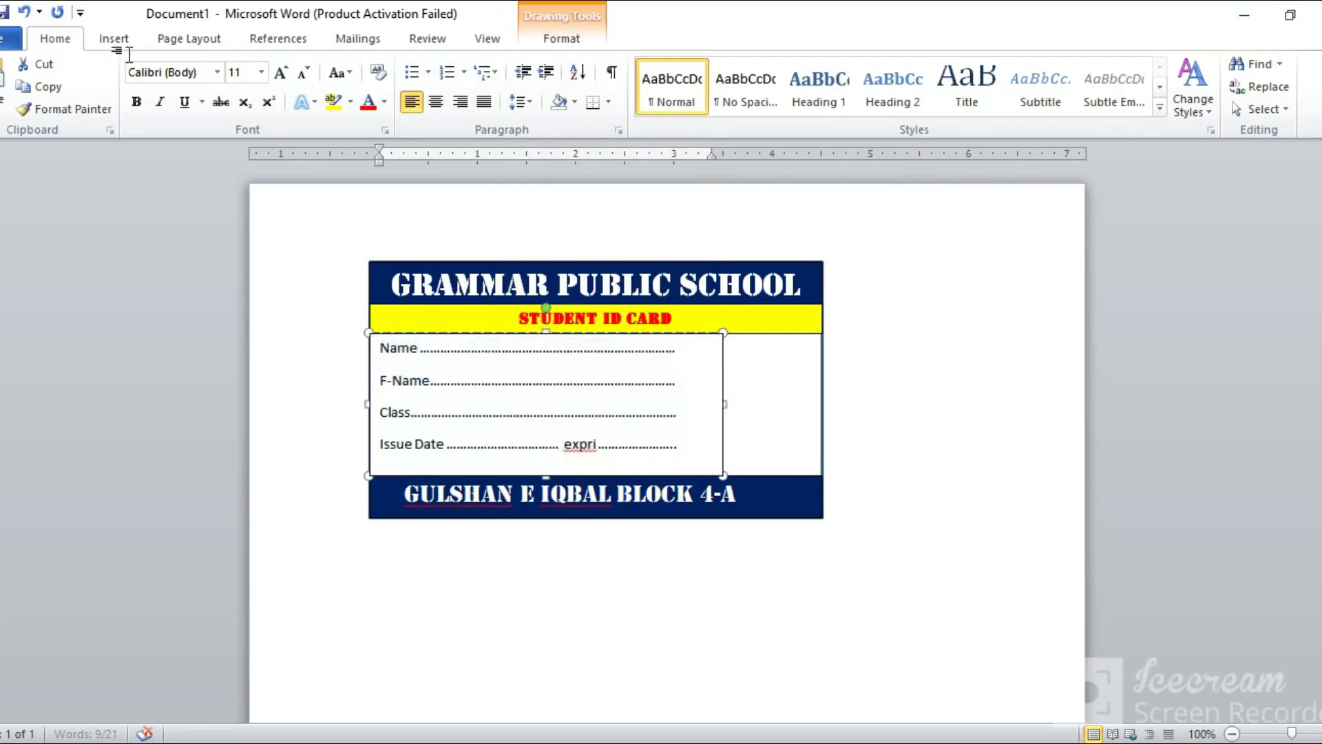
click(116, 40)
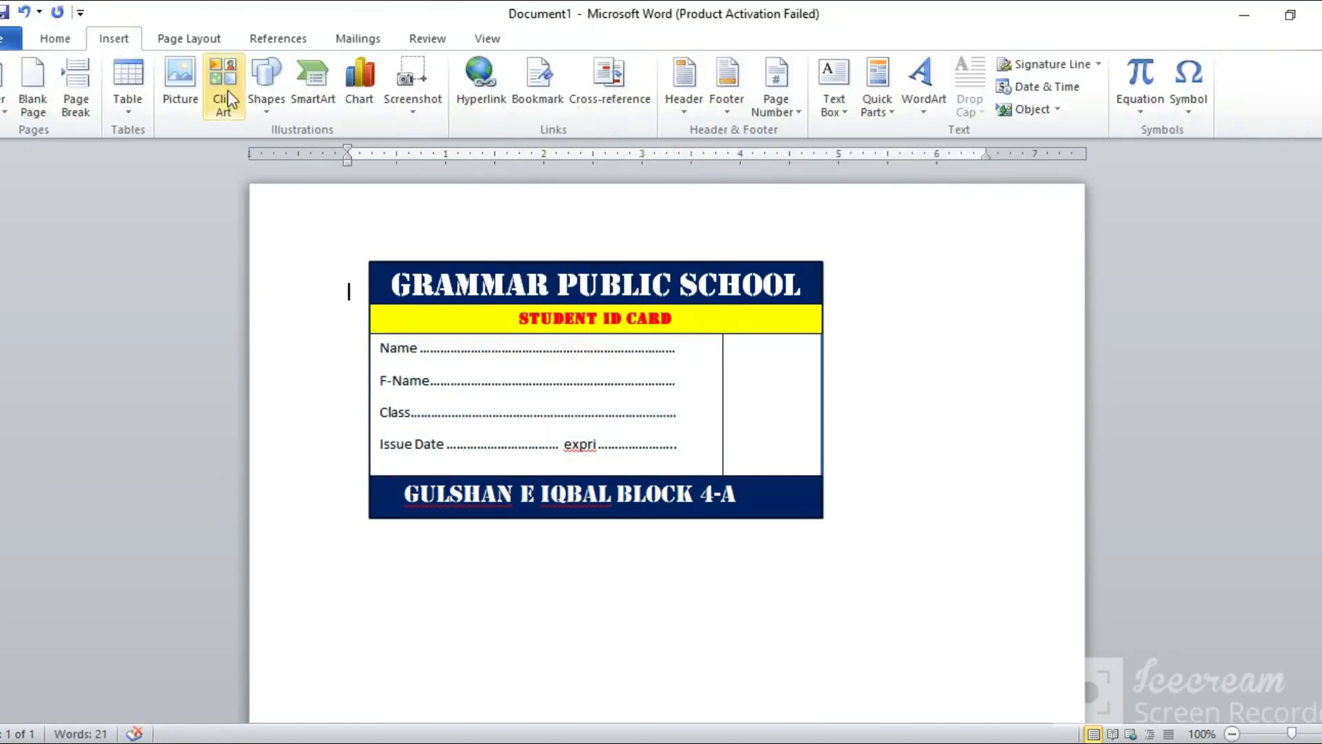
Step: Draw a rectangle in the card's photo area at the upper right
click(271, 114)
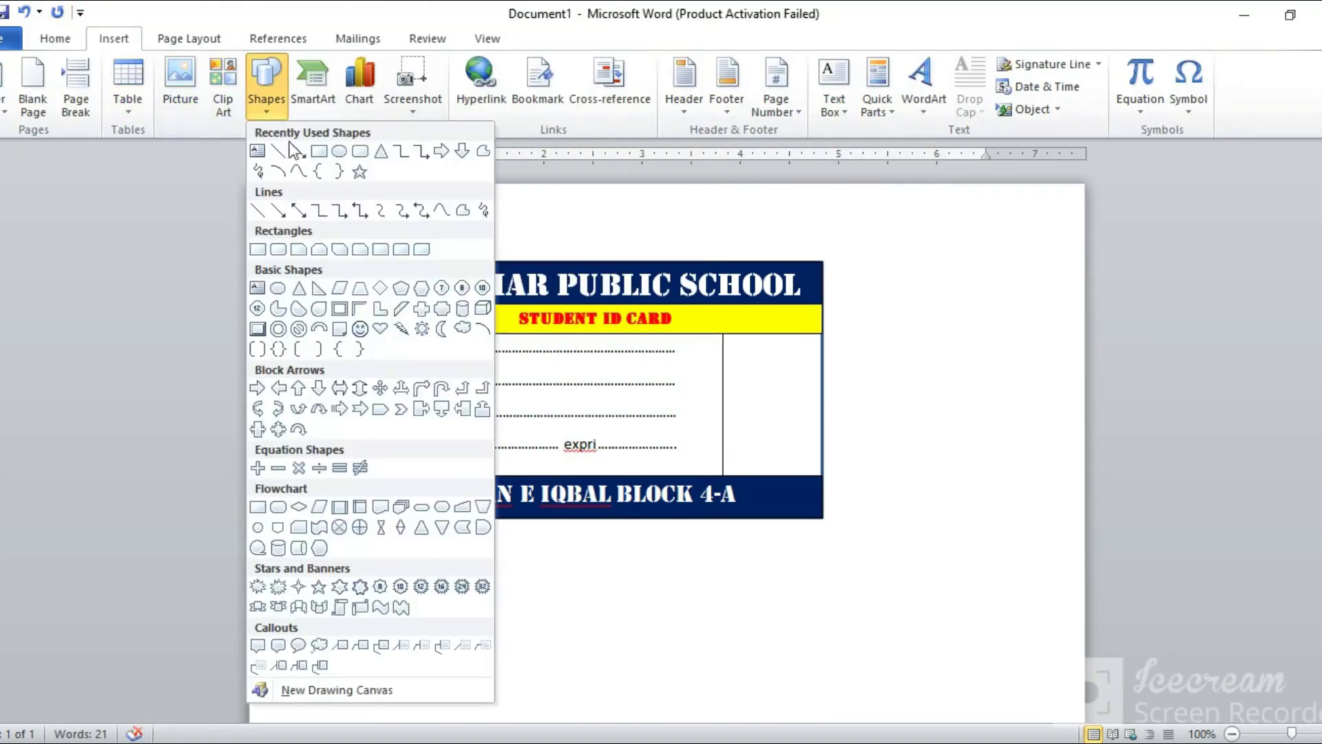
click(320, 152)
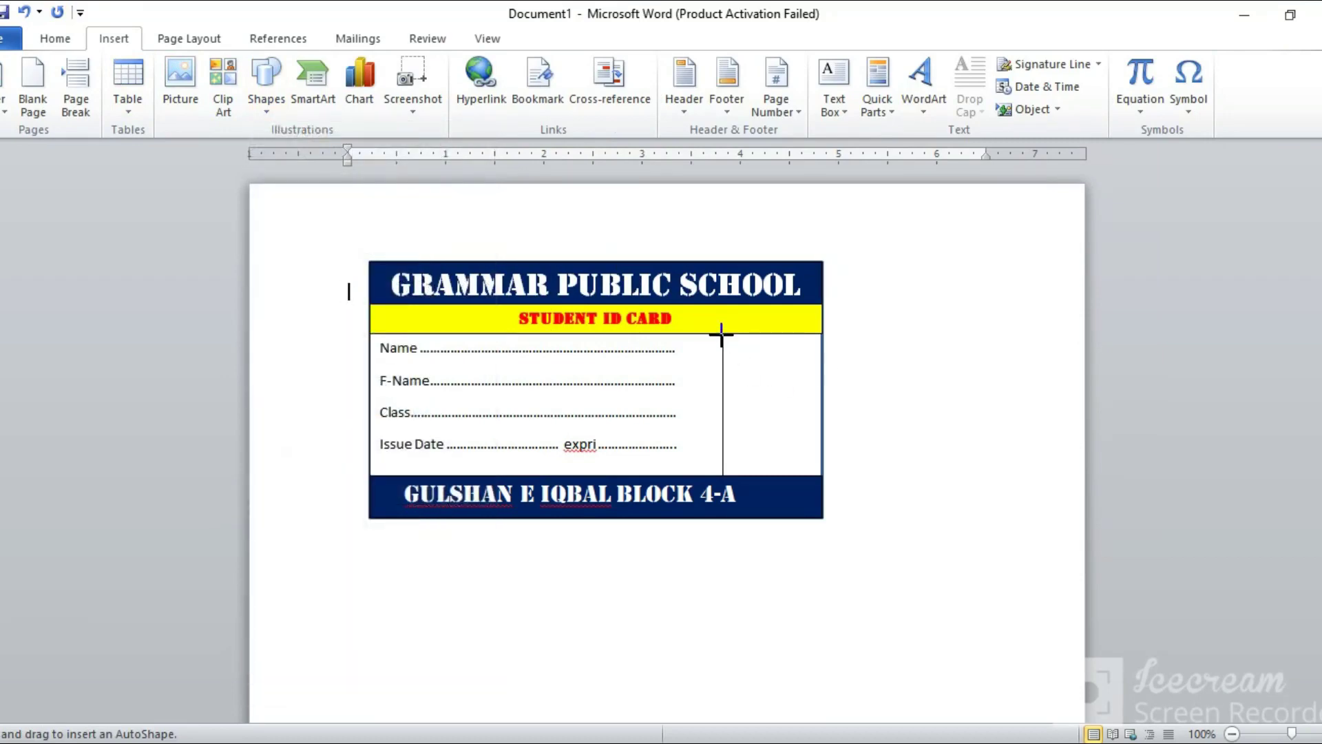
drag(724, 333, 821, 432)
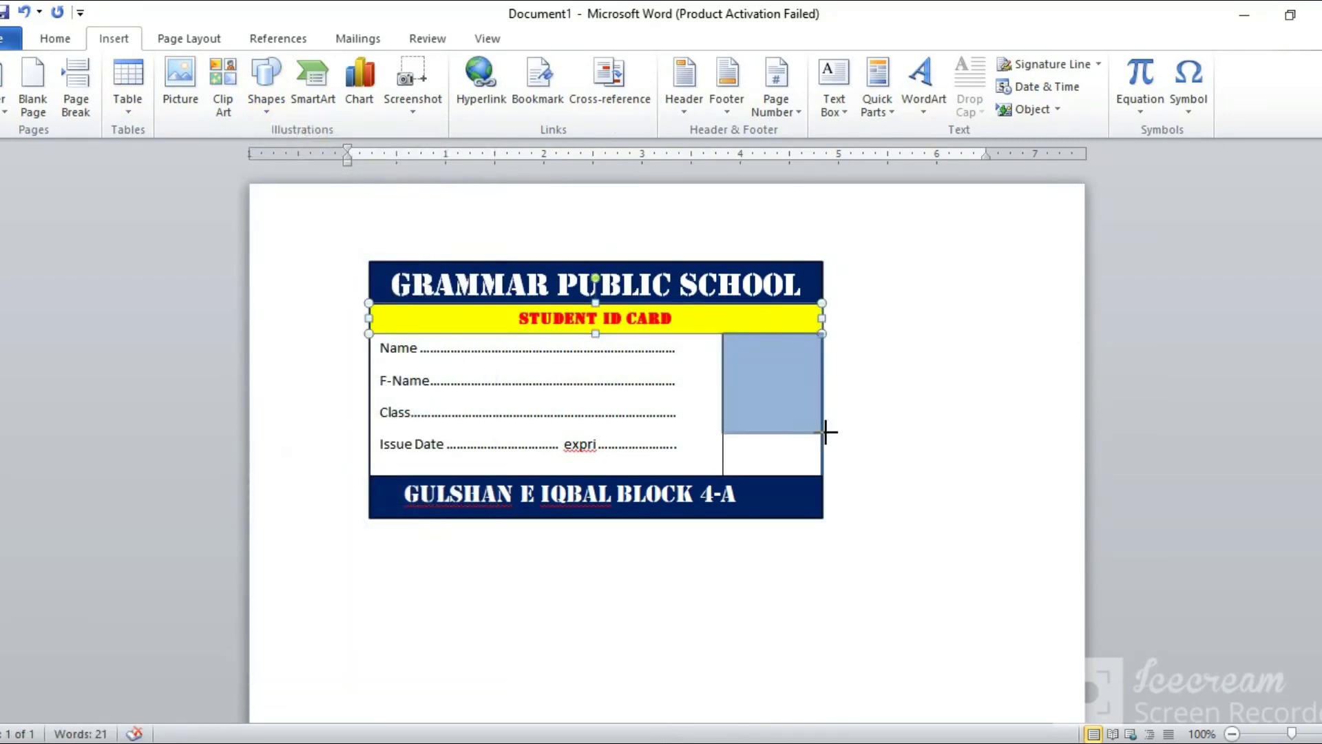
click(885, 411)
double_click(753, 363)
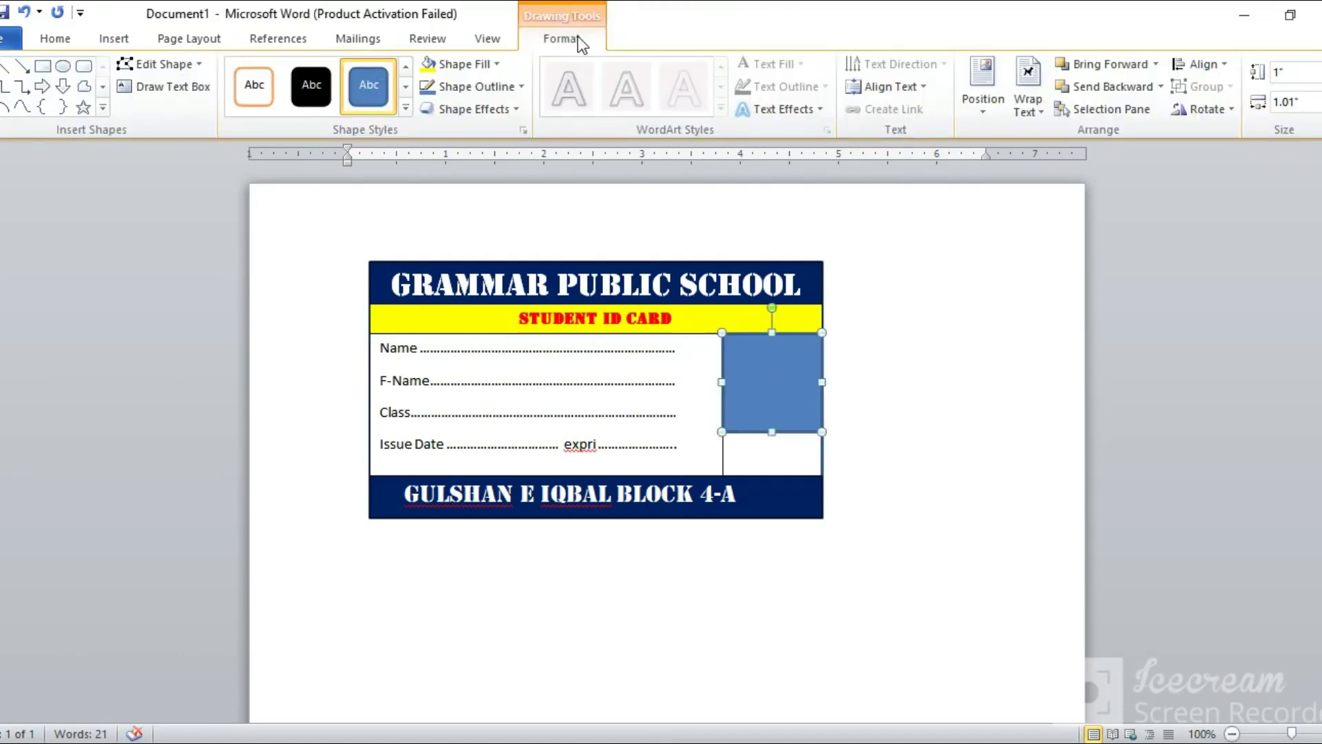
Step: Fill the rectangle with the founder photo from the D drive and adjust its position
click(494, 68)
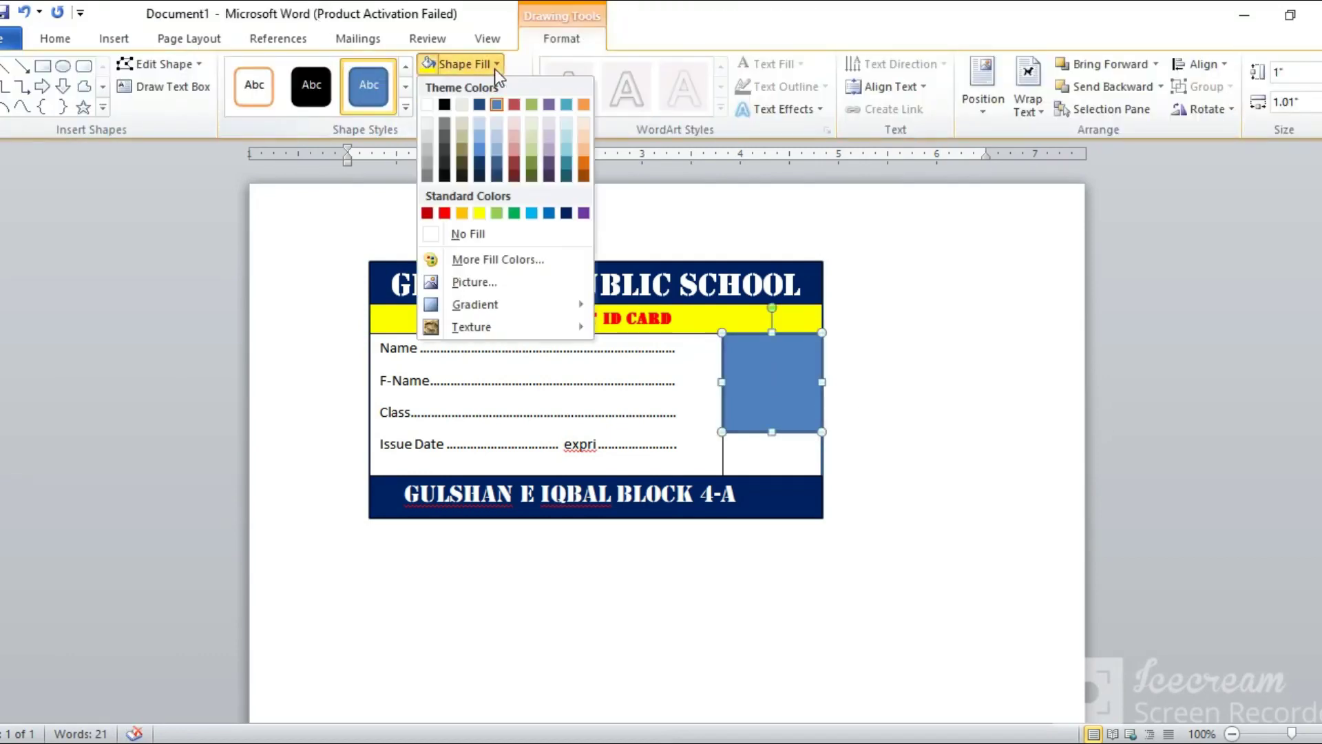
click(490, 285)
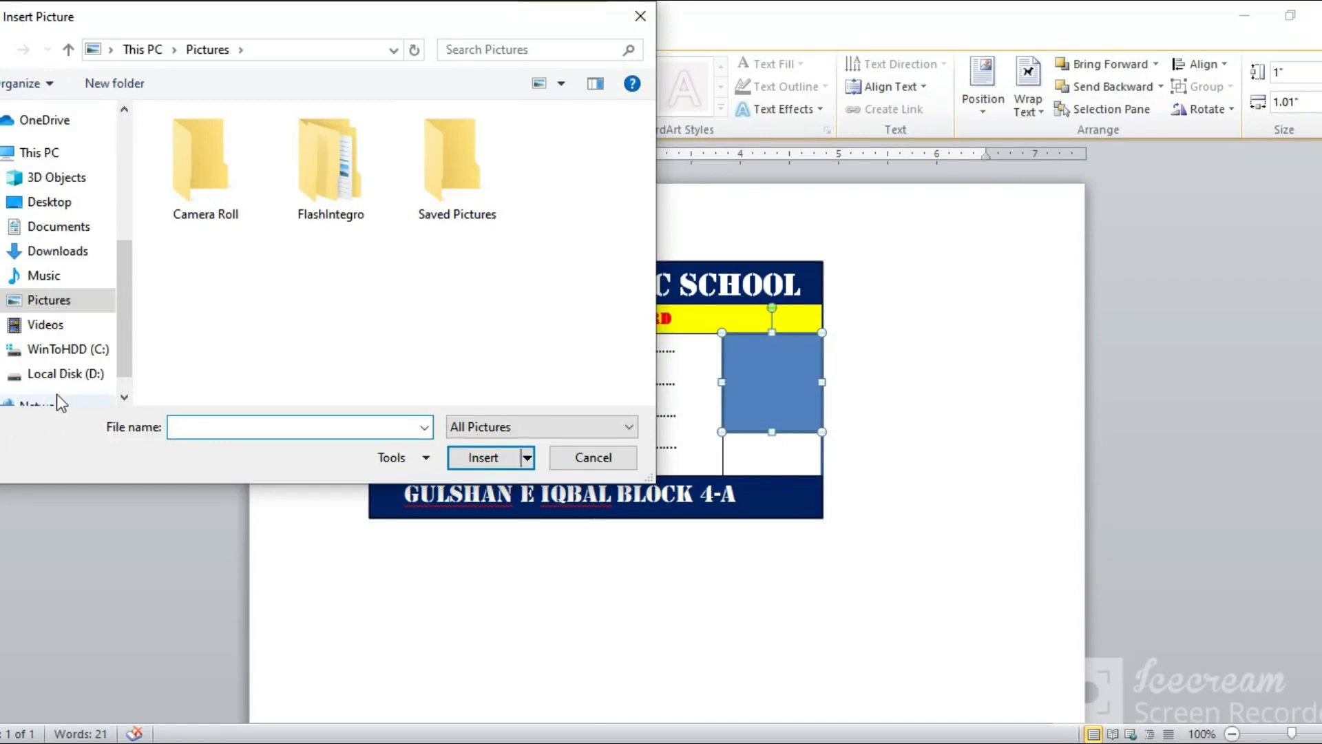
click(66, 375)
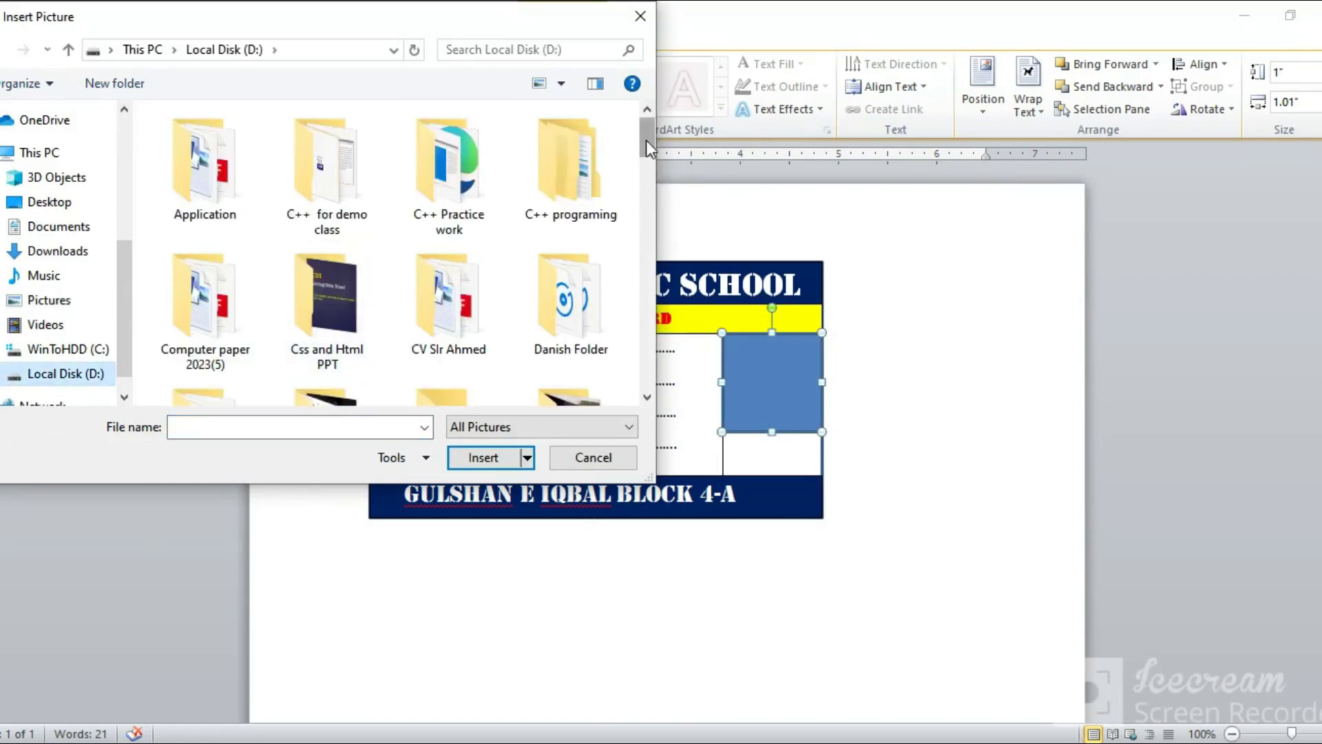
drag(646, 139, 655, 324)
click(451, 213)
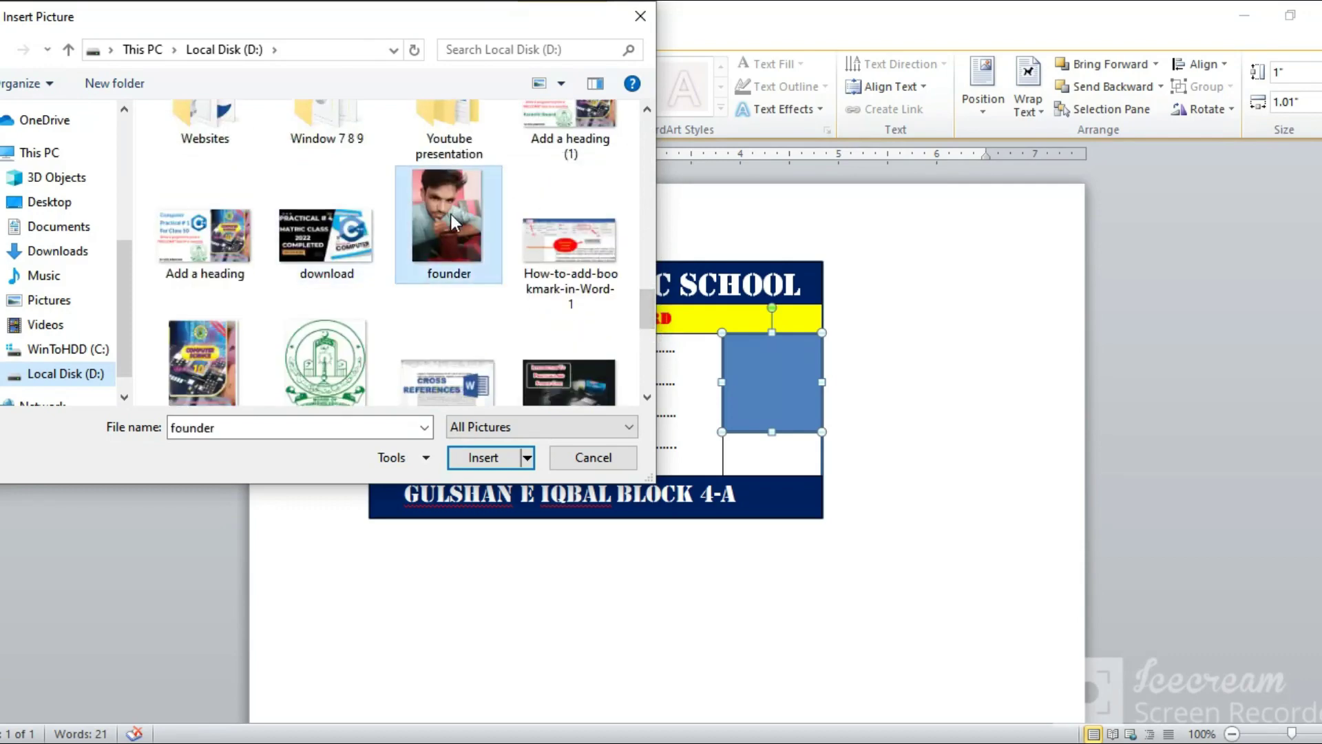
click(486, 456)
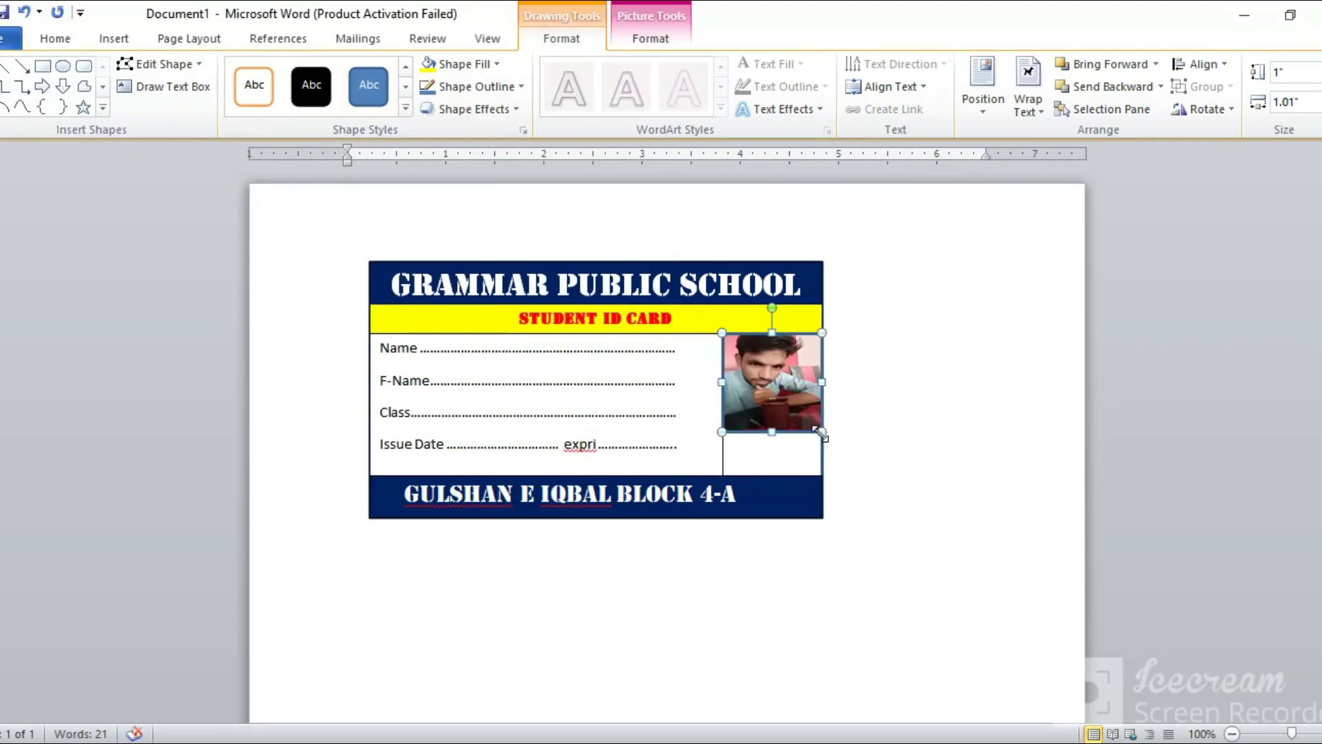
drag(822, 434, 818, 429)
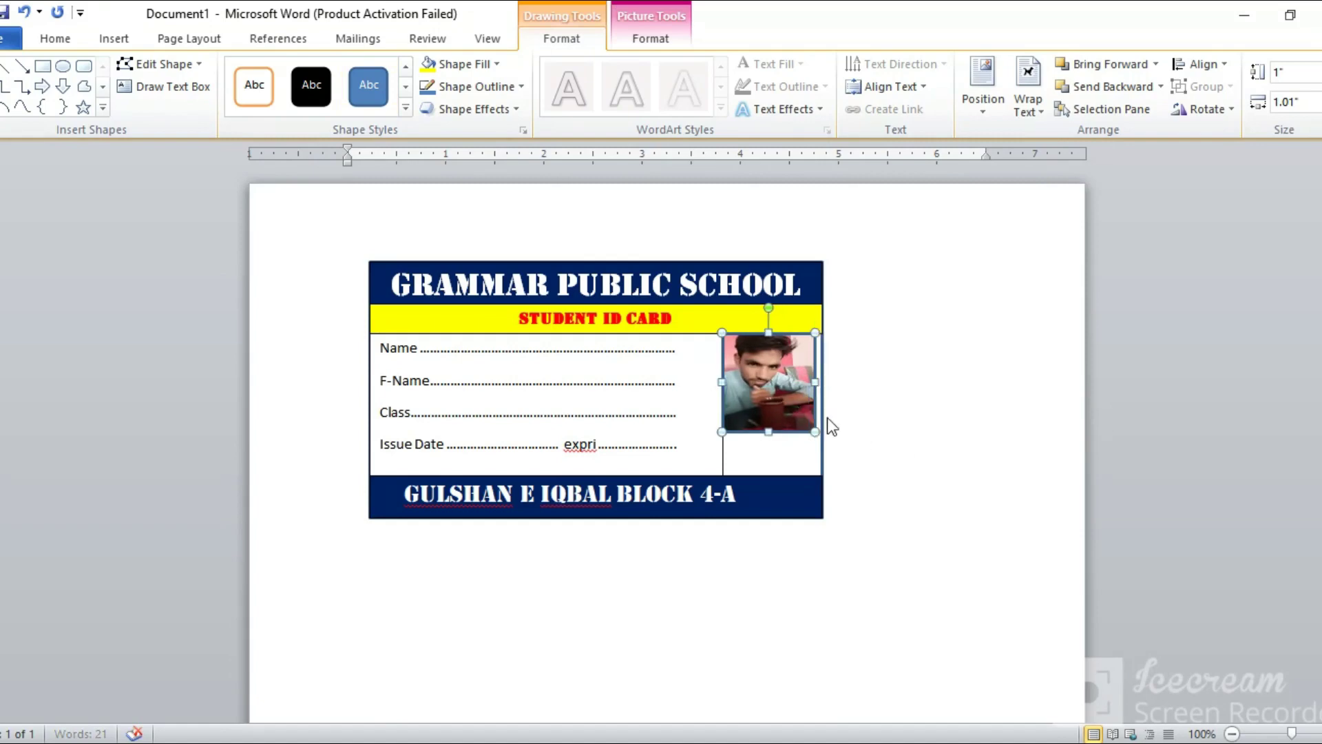
click(797, 437)
click(781, 407)
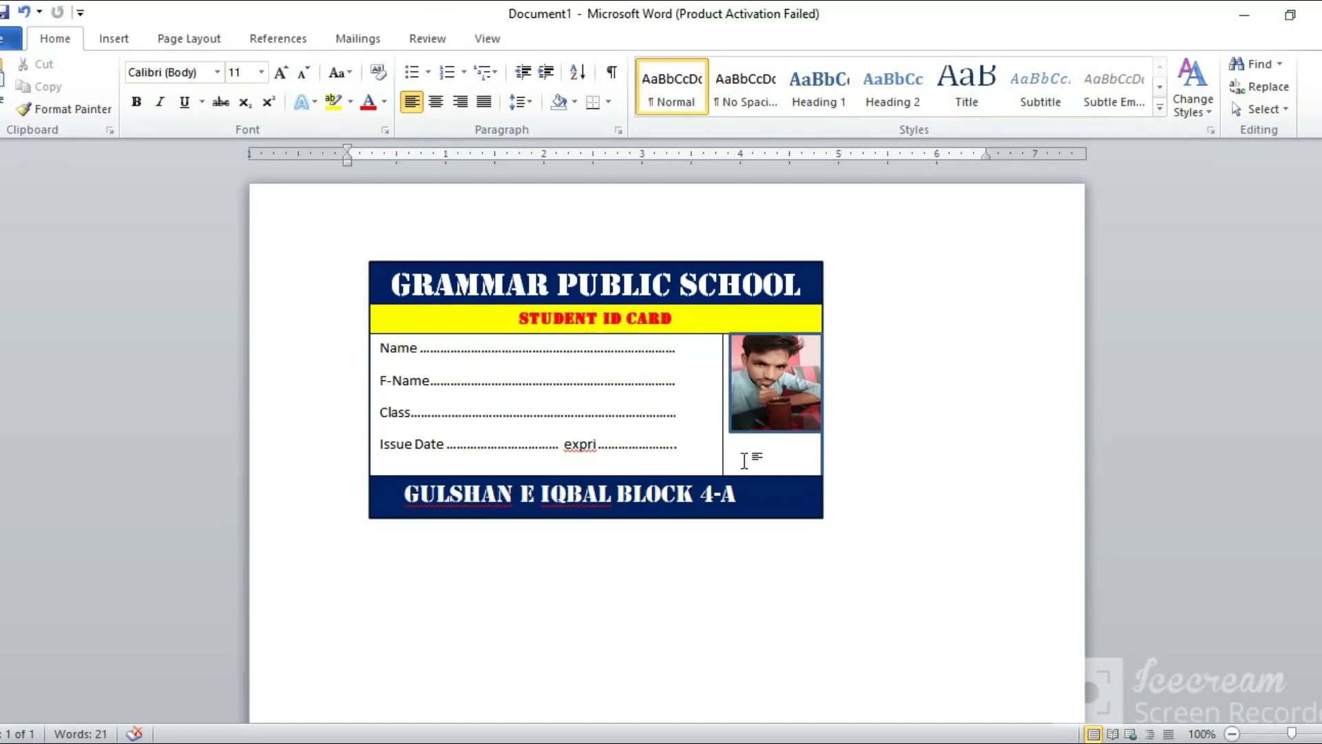
Step: Draw a small text box just under the photo, then select the details text box
click(103, 42)
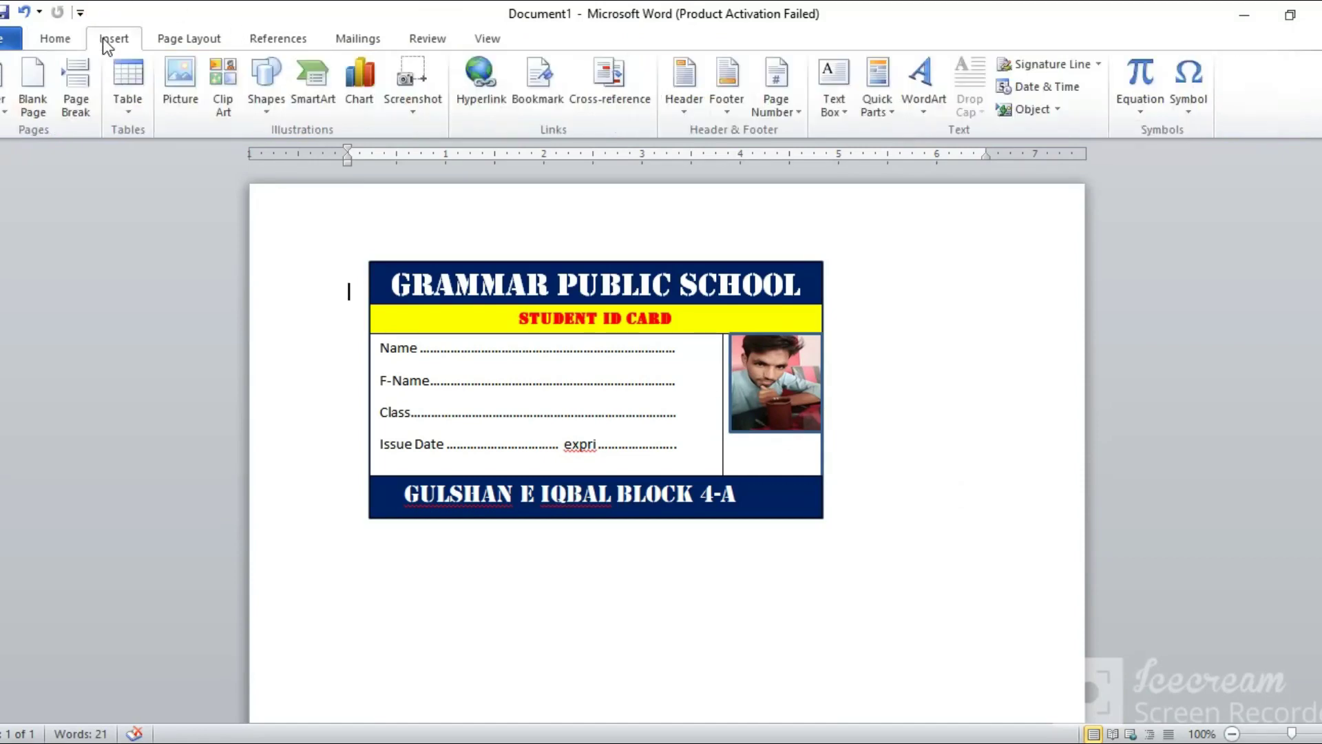
click(267, 110)
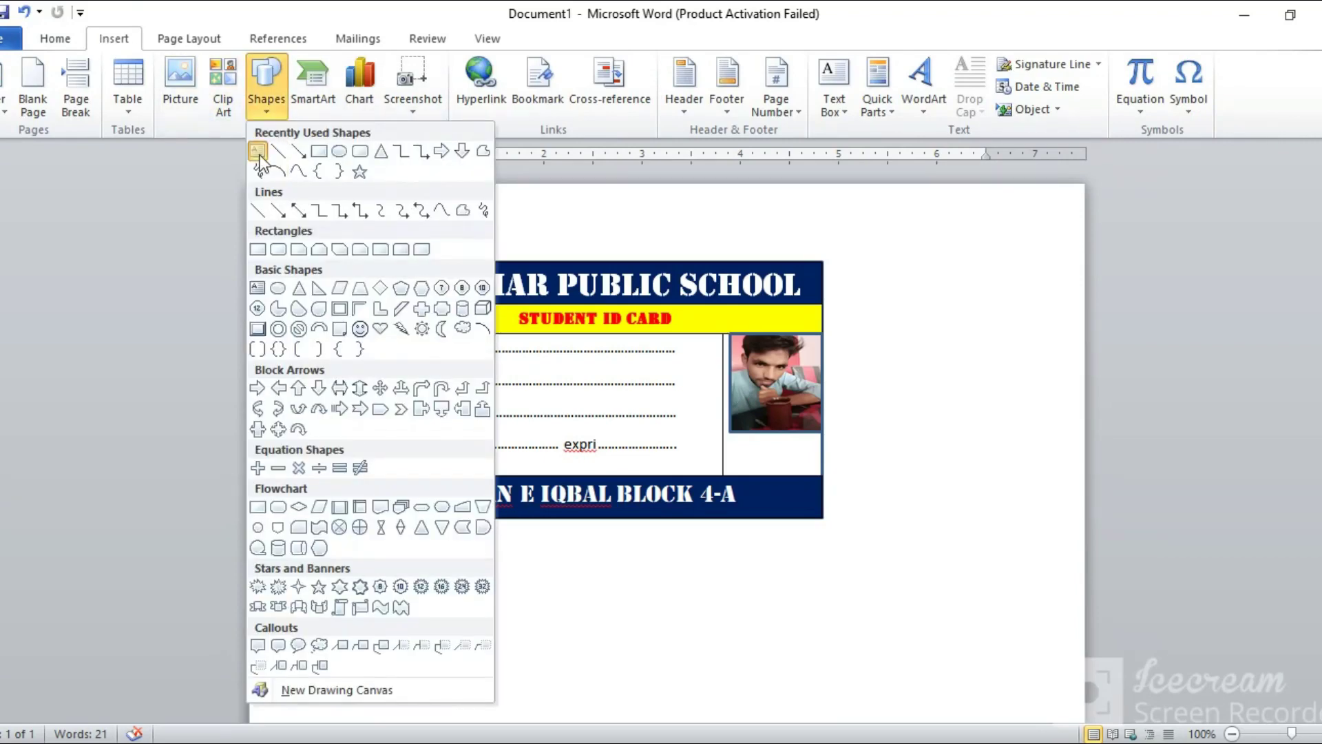
click(256, 153)
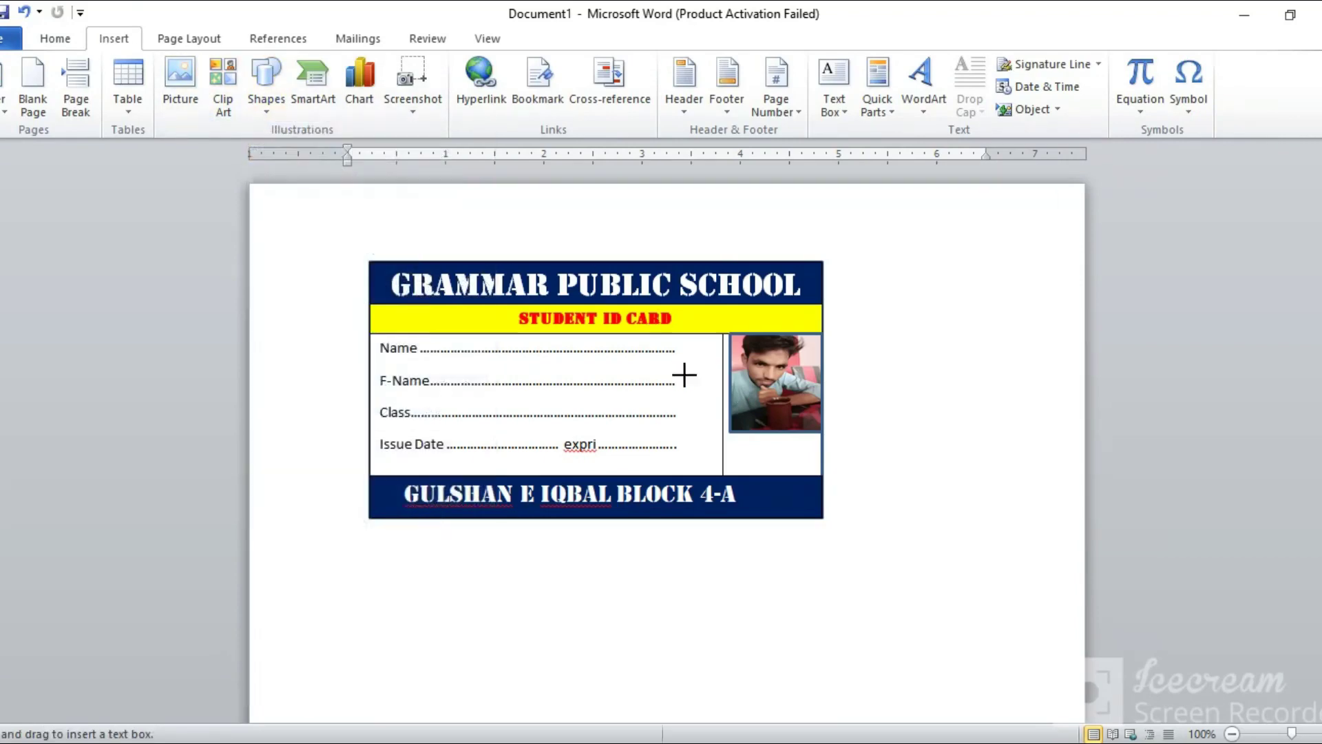
click(728, 432)
drag(729, 432, 819, 457)
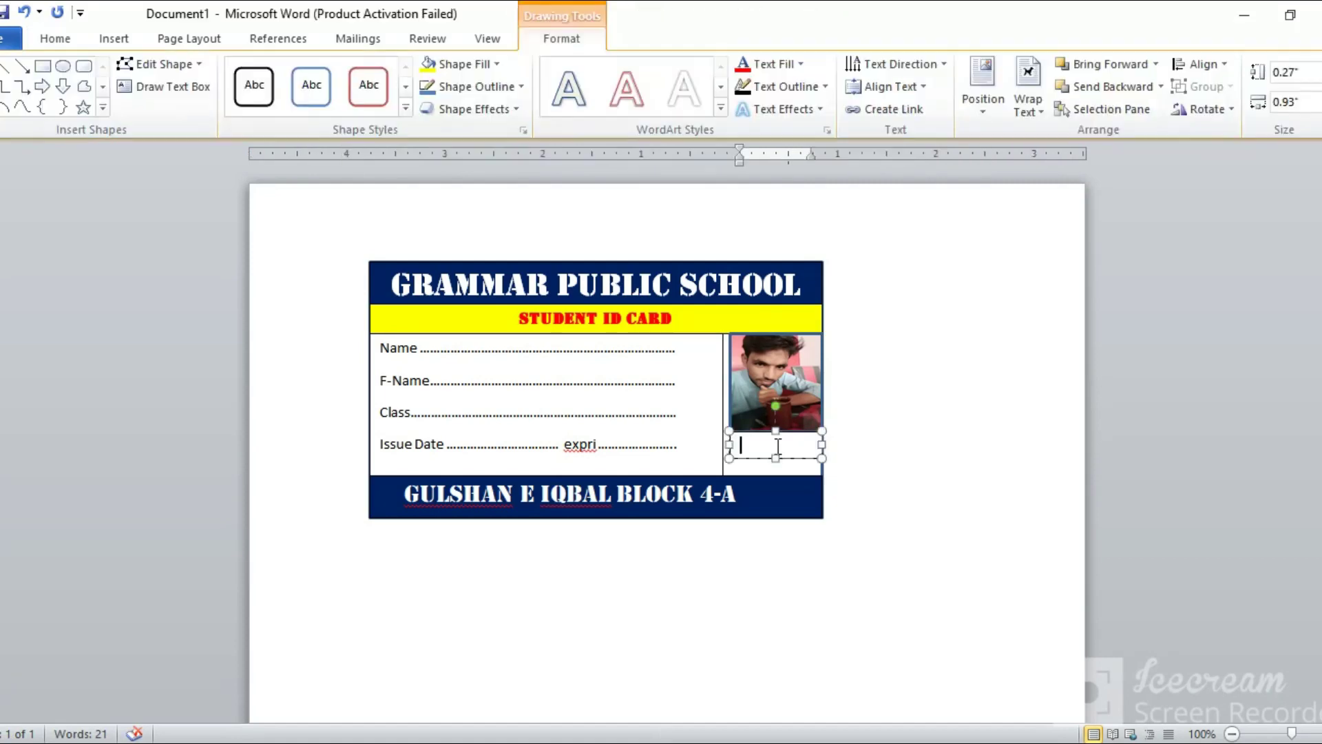
click(944, 449)
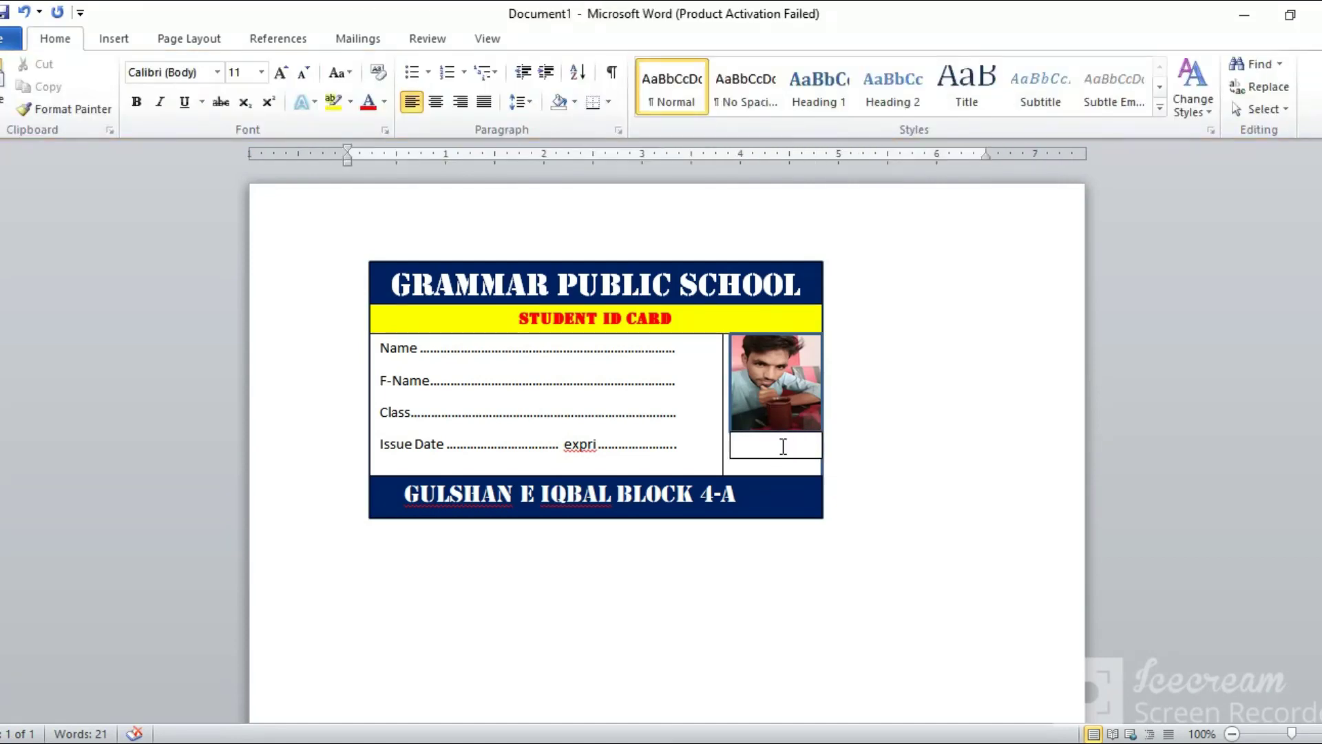
click(685, 360)
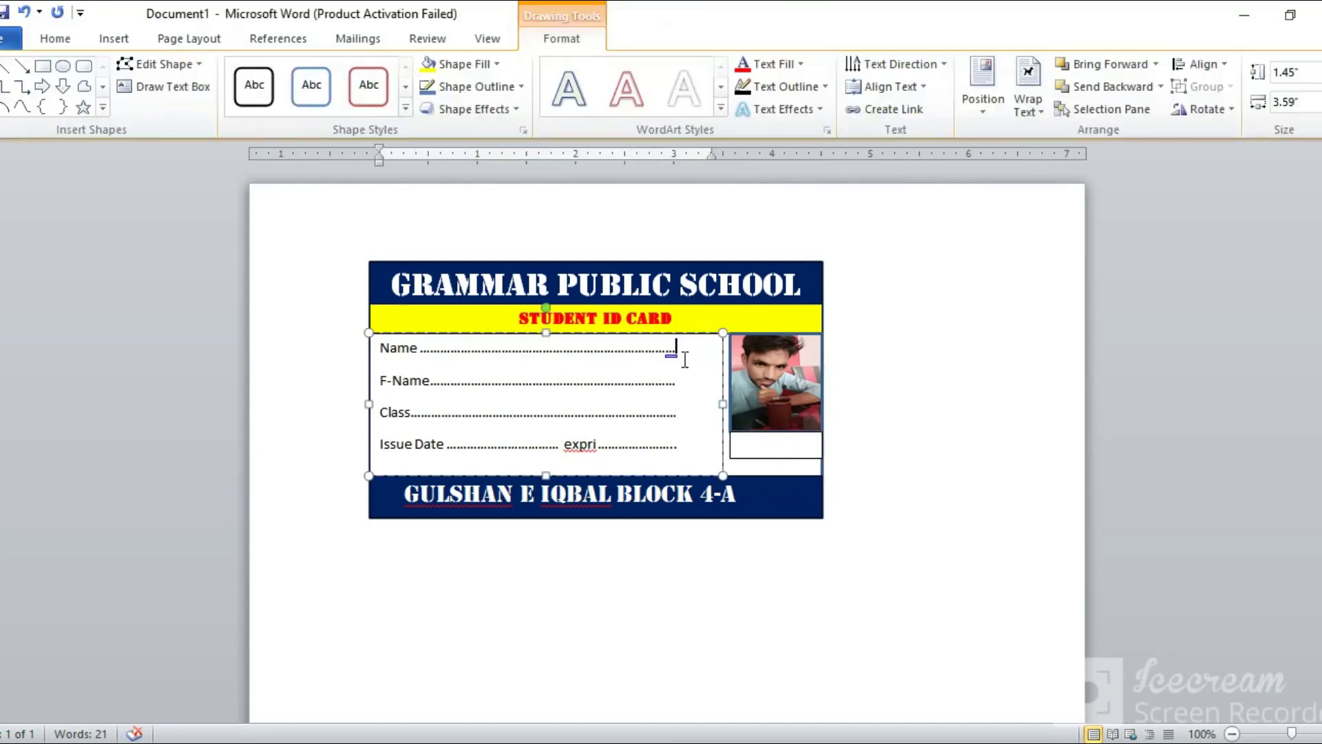
Step: Set the details text box to No Outline
click(376, 337)
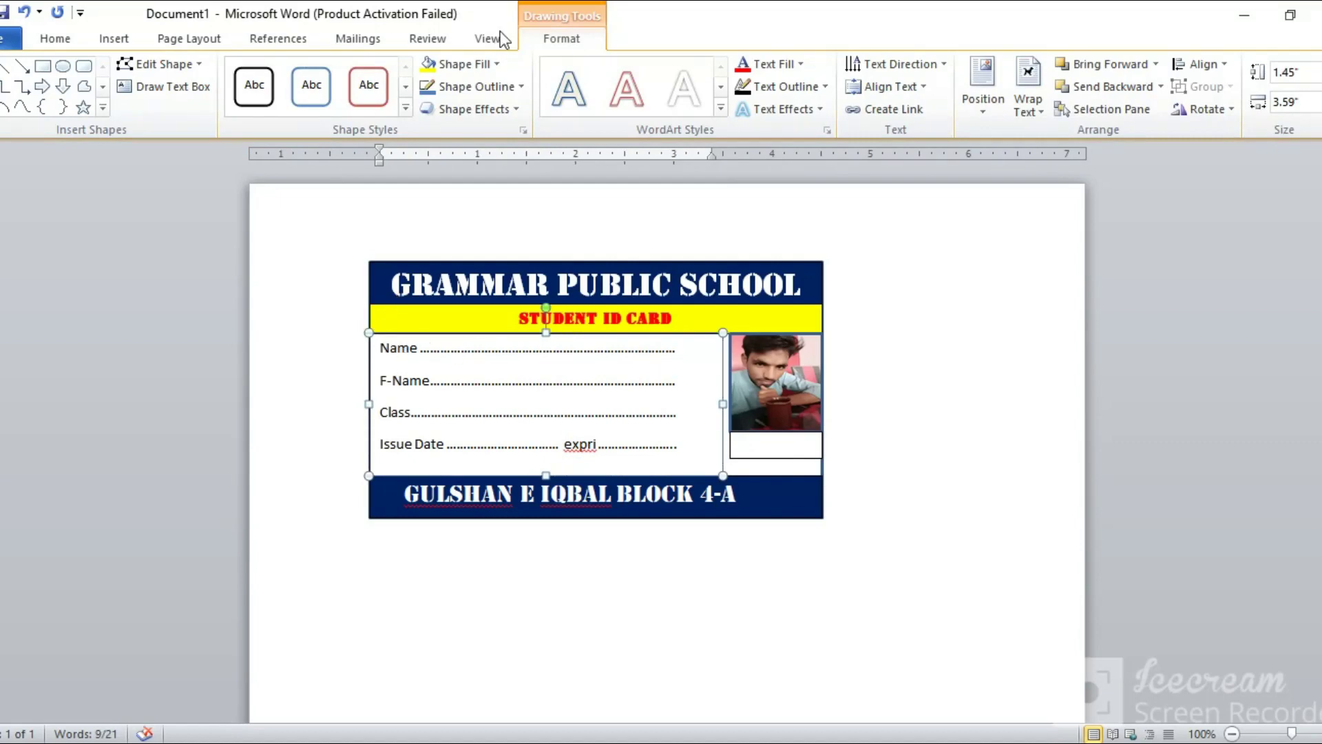
click(521, 87)
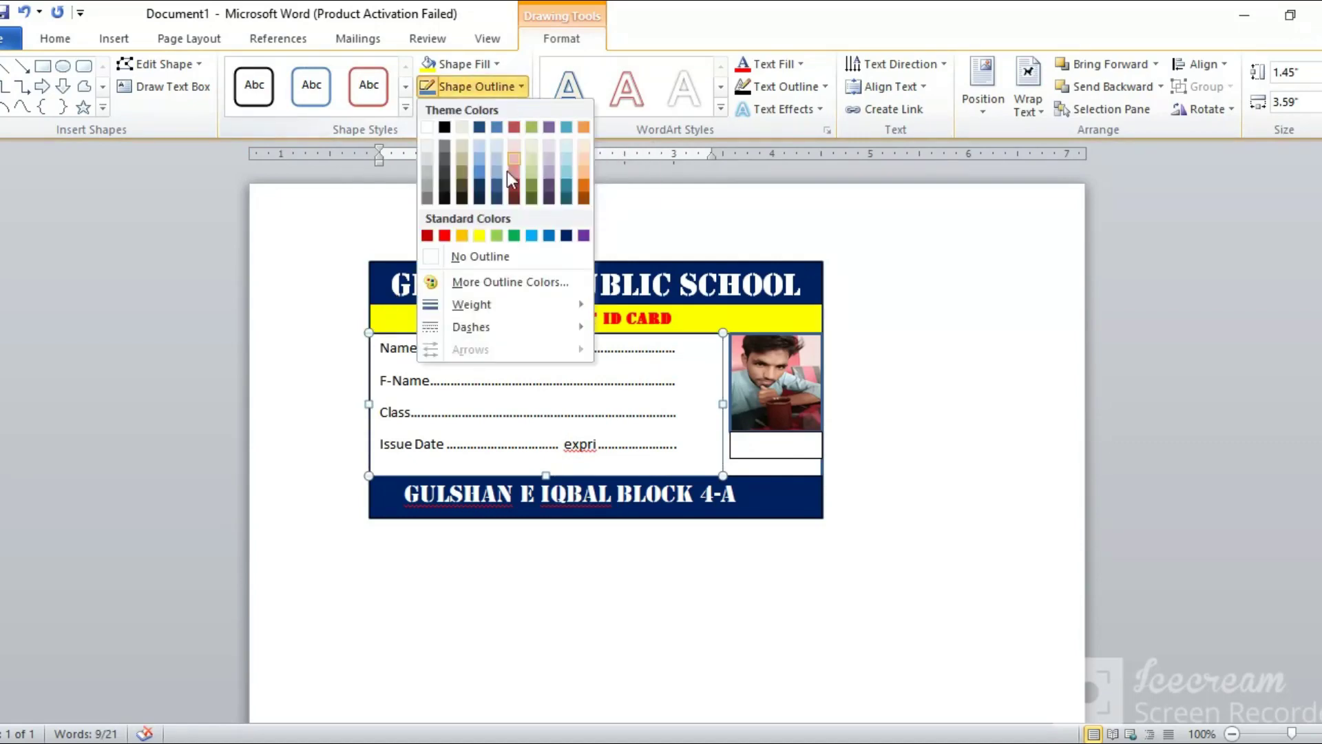
click(469, 258)
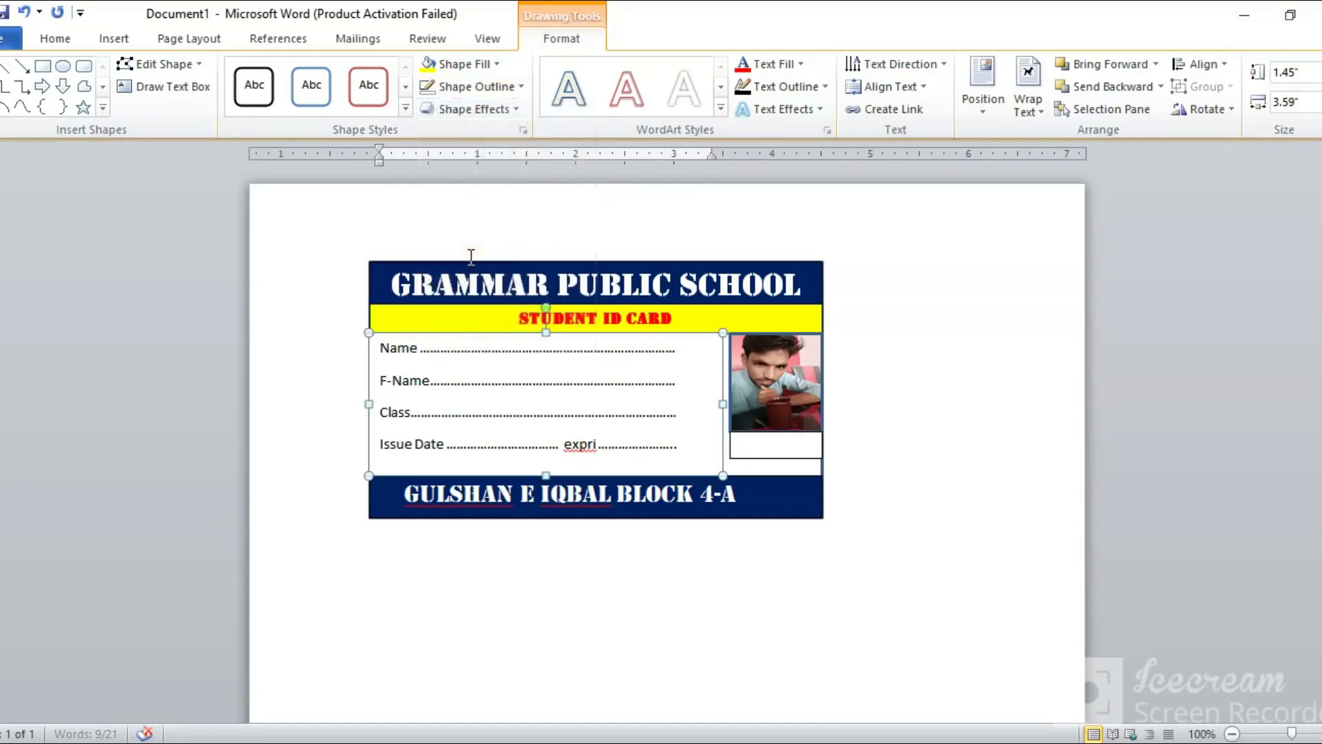
click(891, 435)
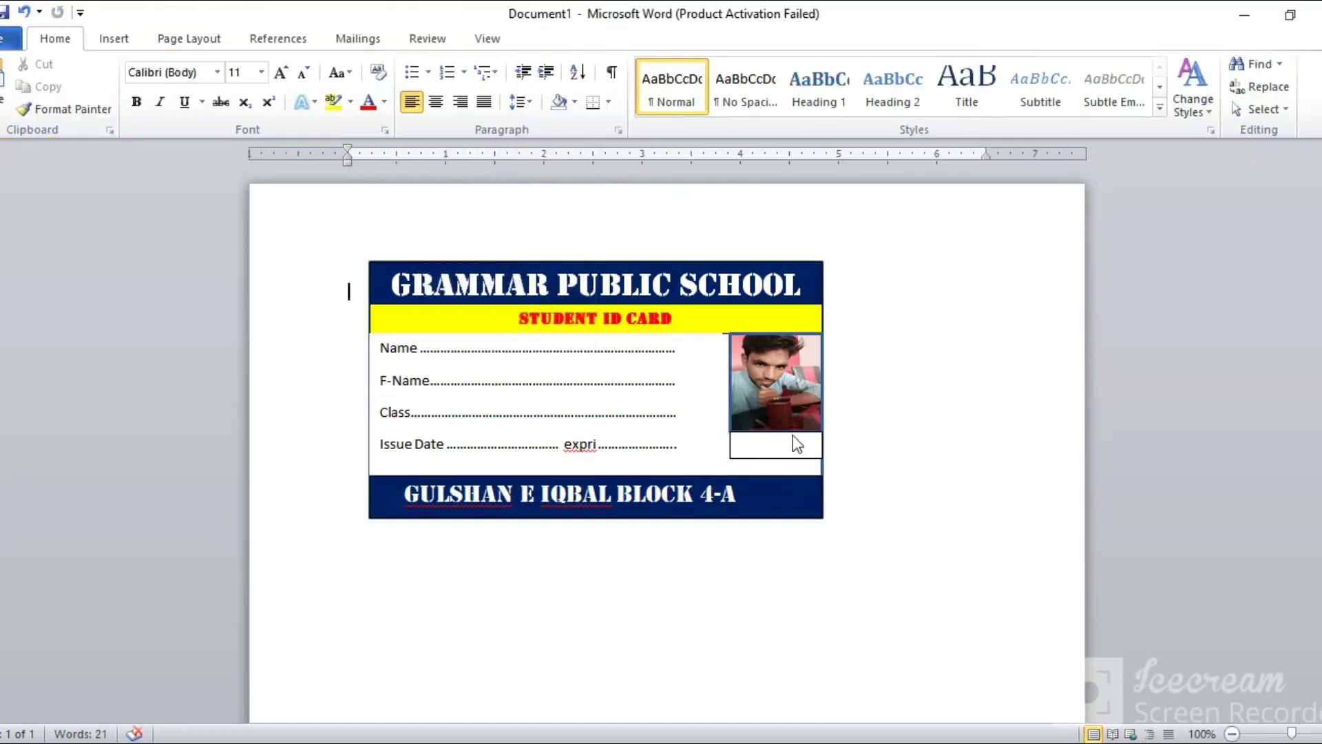
Step: Nudge the photo slightly into place
click(730, 445)
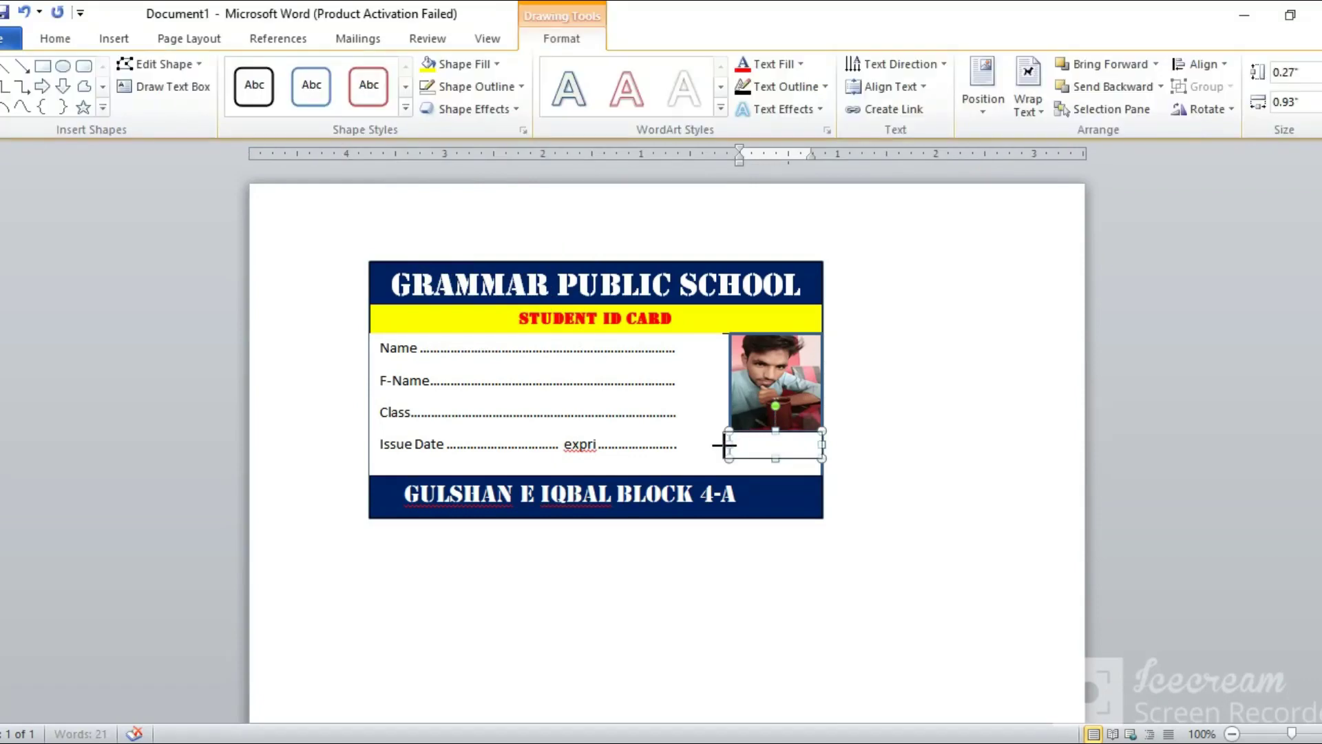
click(981, 460)
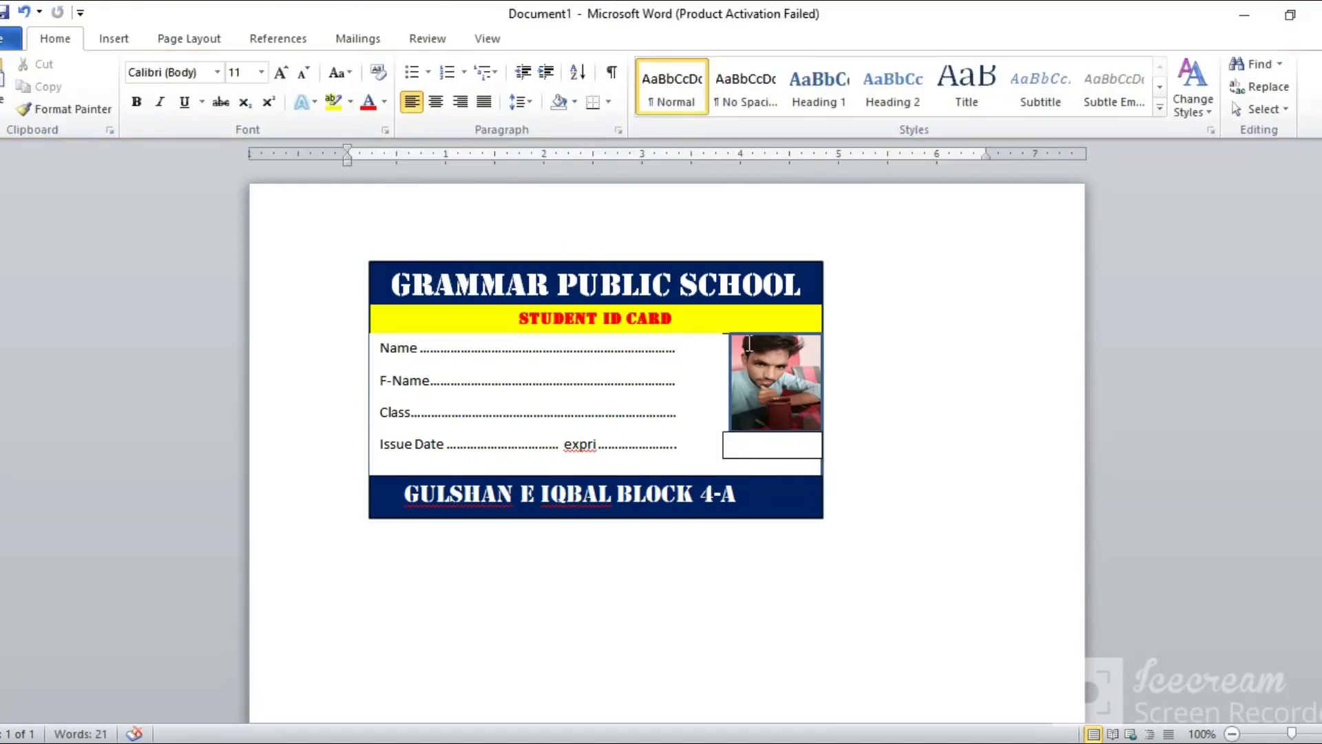
click(776, 372)
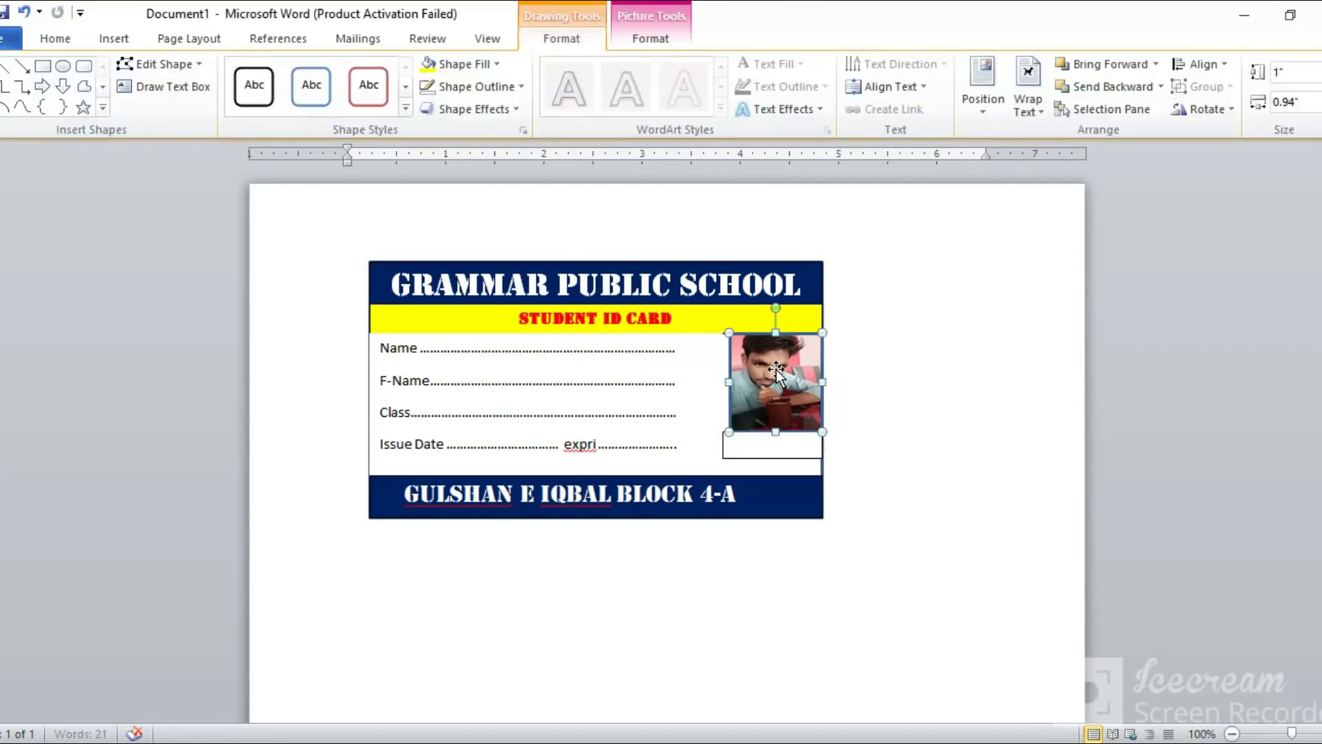
drag(776, 372, 774, 372)
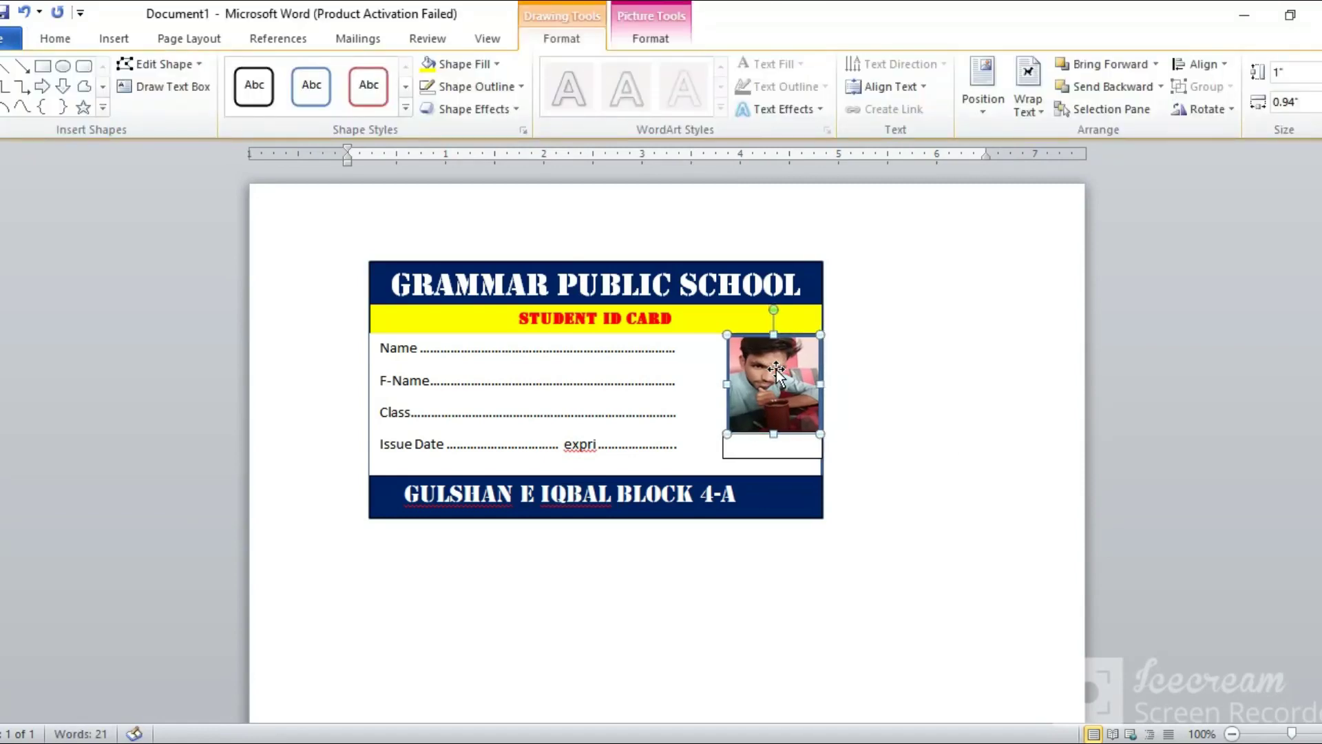
Step: Nudge the small box down, right and back left until it lines up under the photo
click(796, 458)
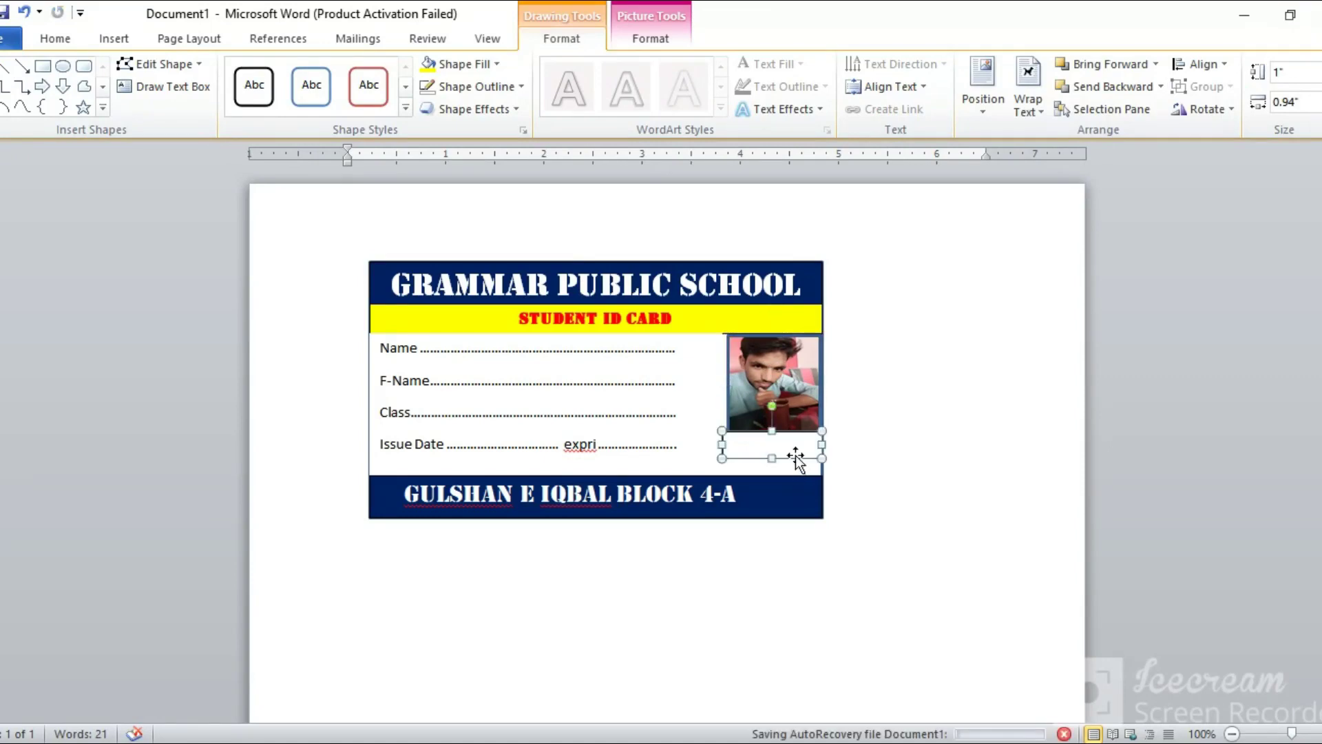
drag(797, 458, 796, 463)
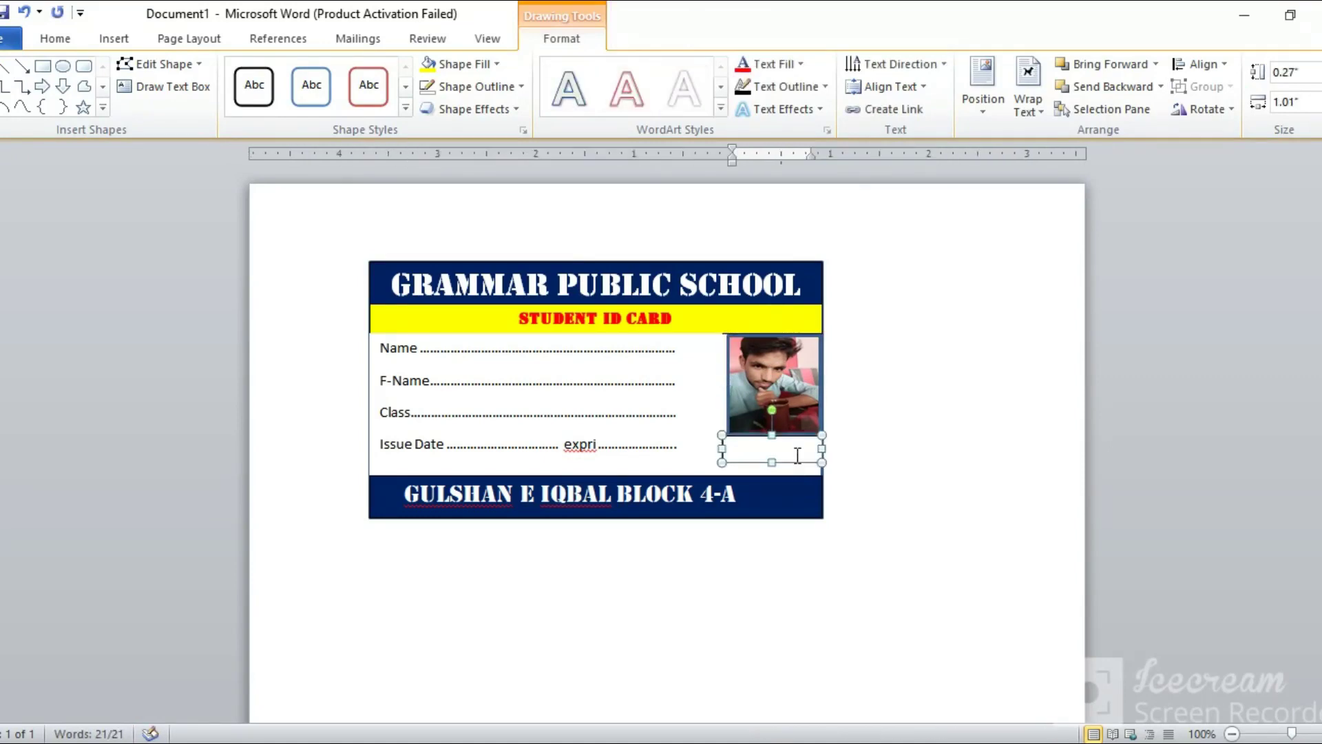
key(ctrl+Right)
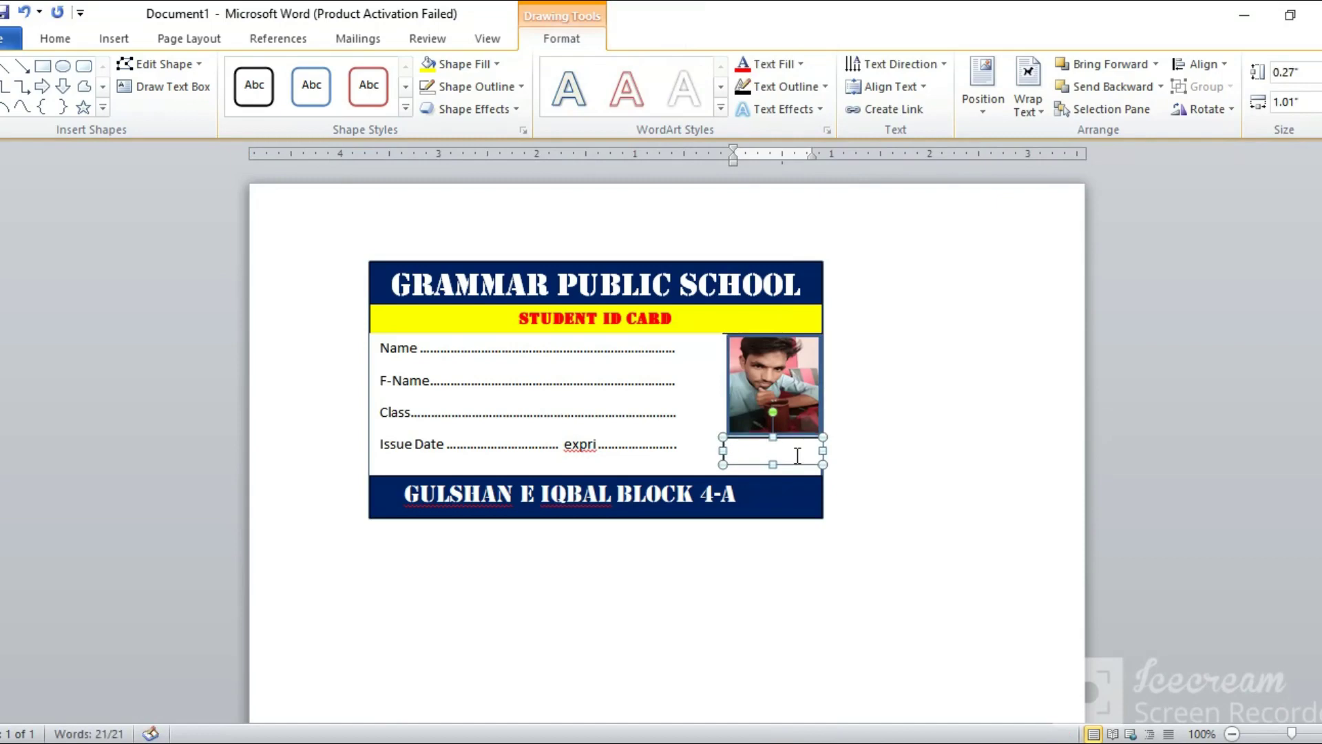
click(933, 514)
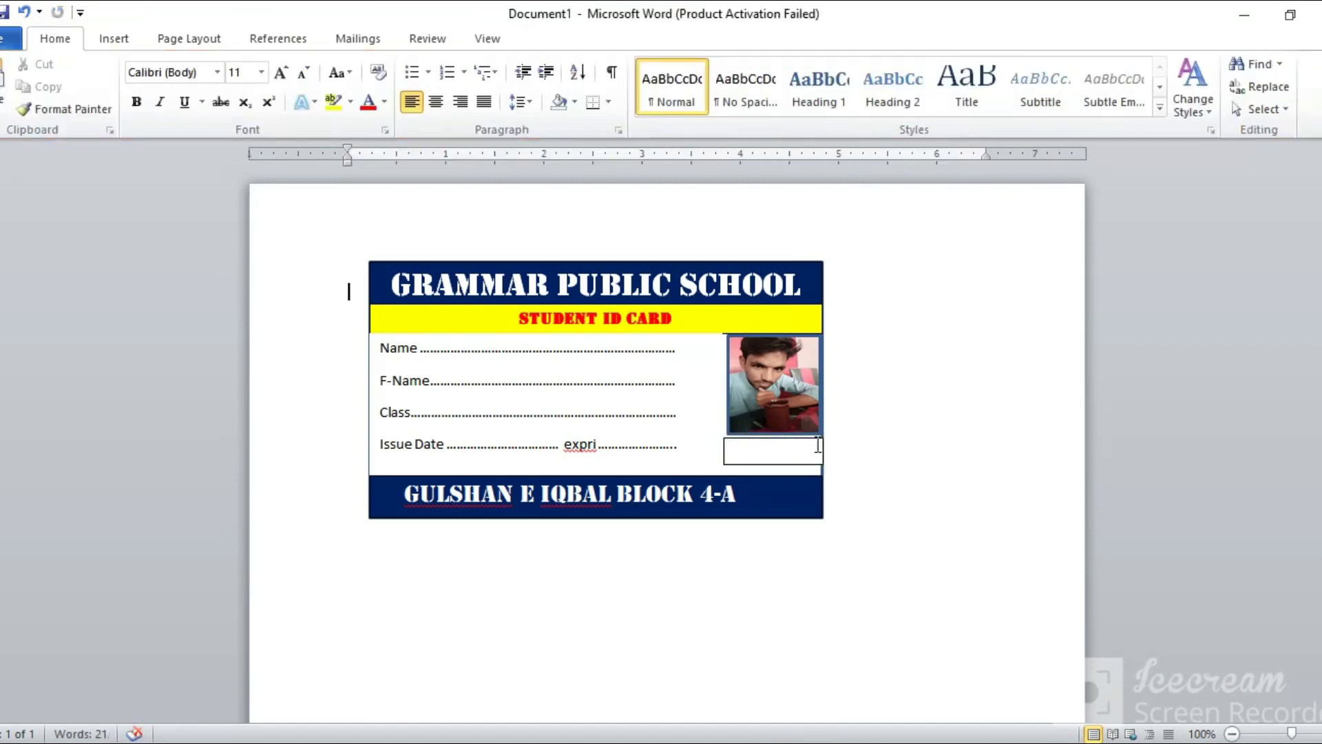
click(820, 451)
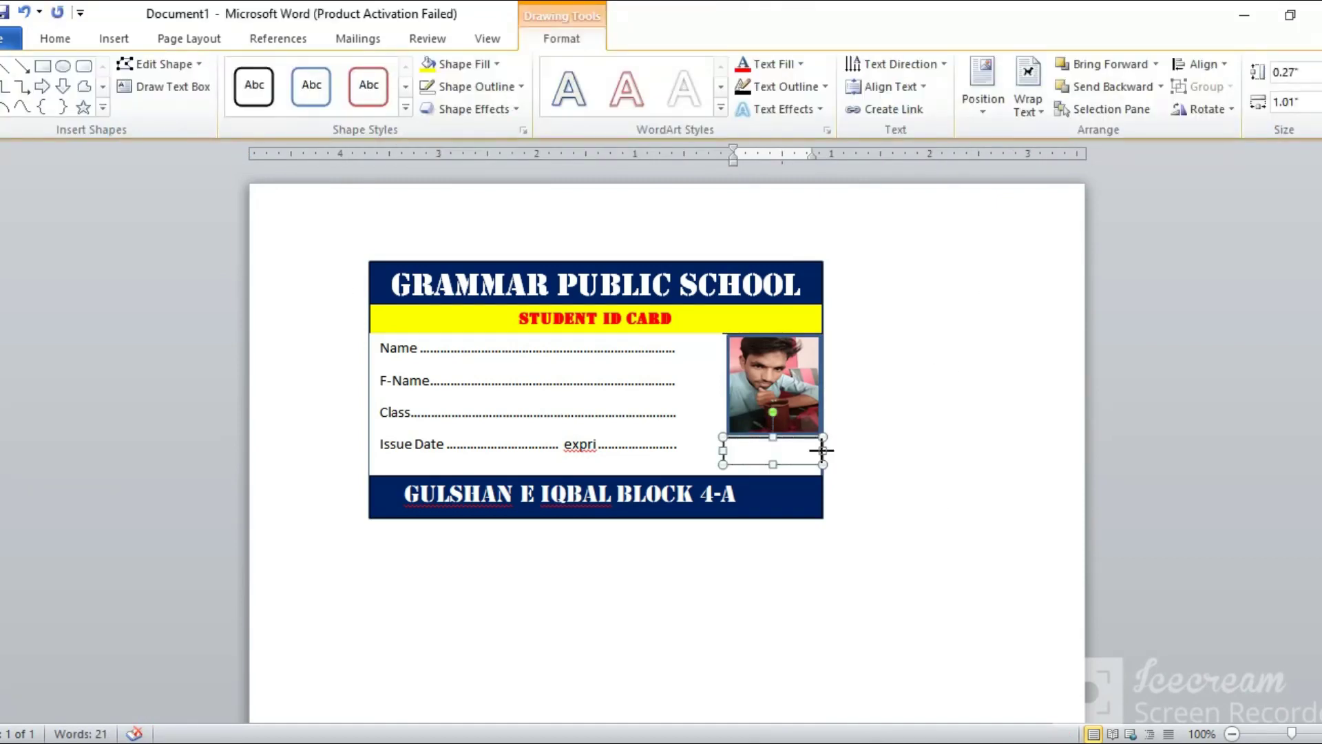
click(888, 471)
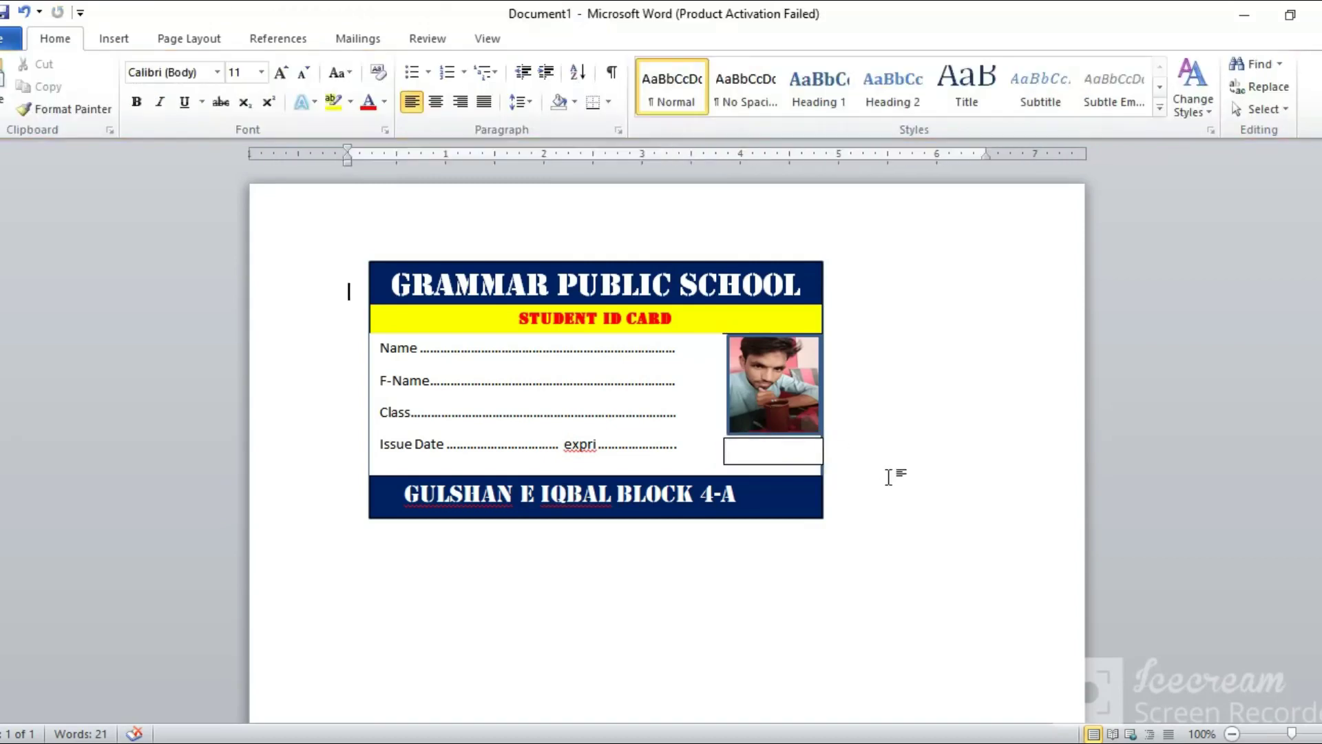
click(799, 446)
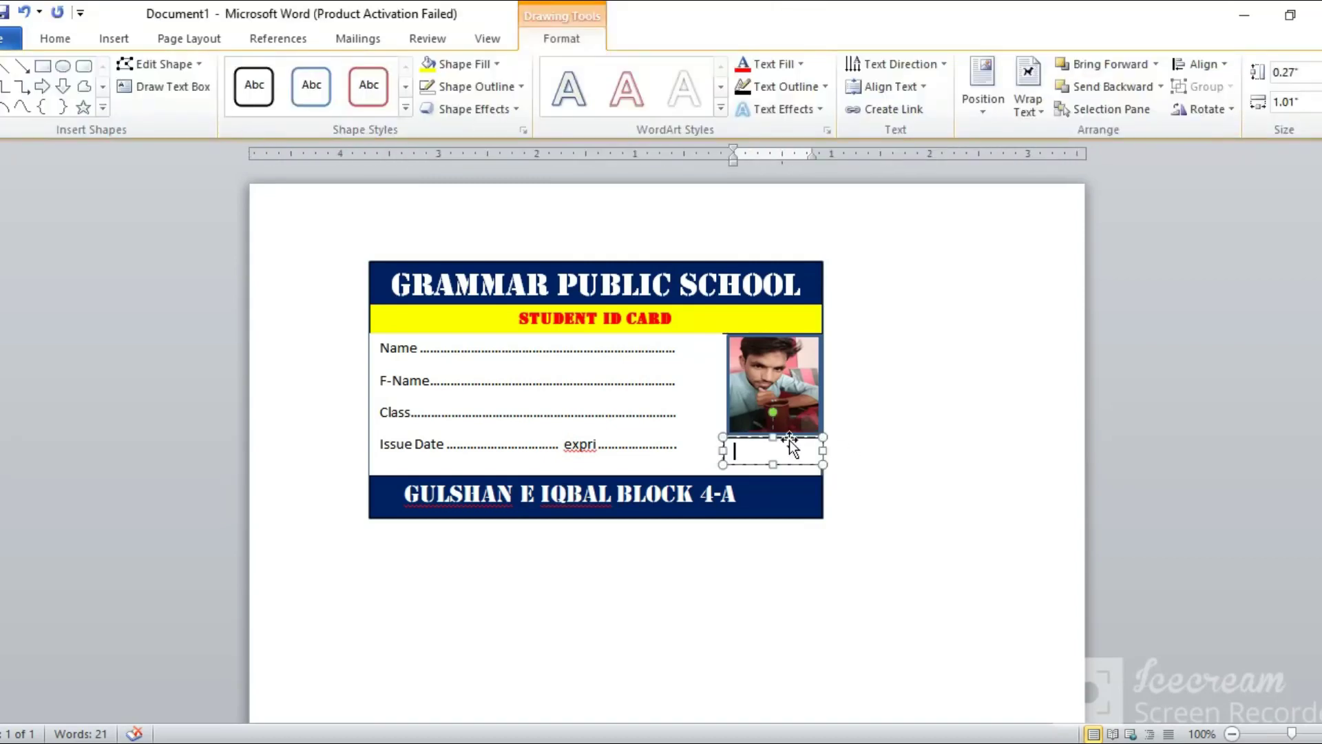
key(Left)
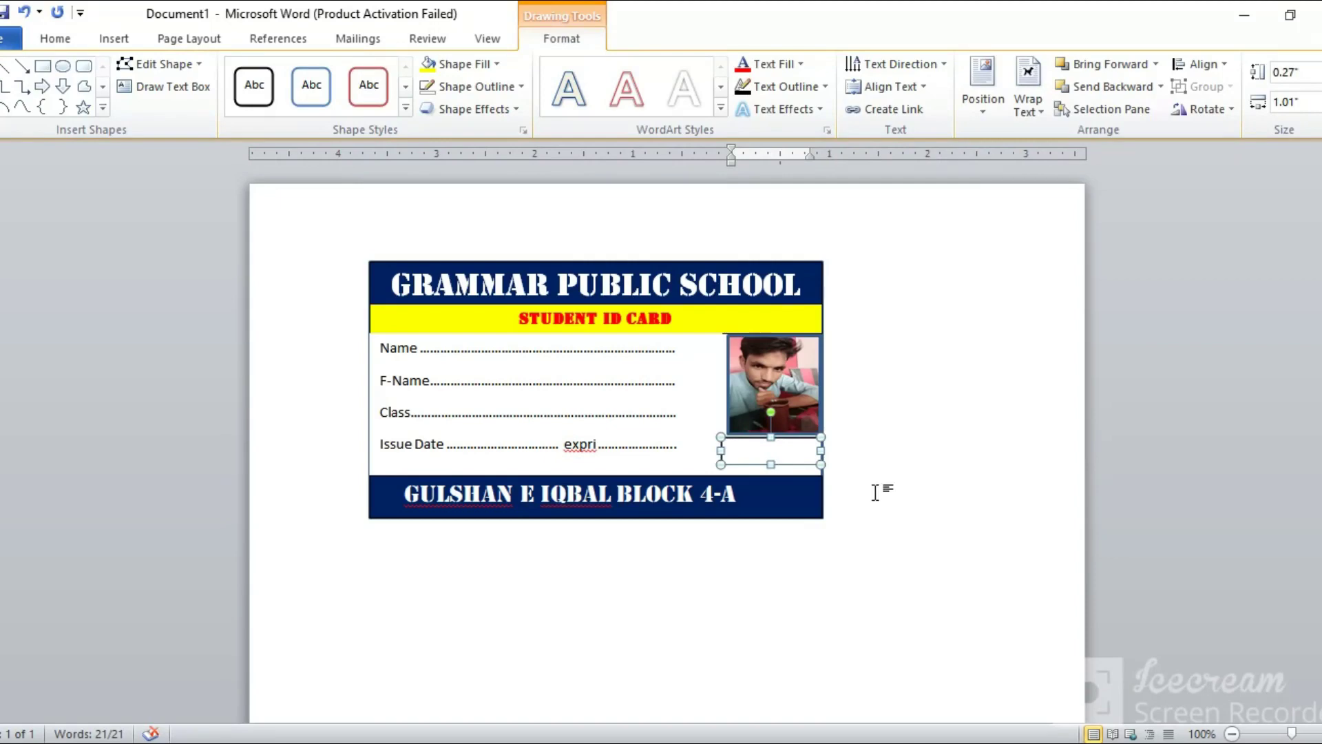
click(854, 513)
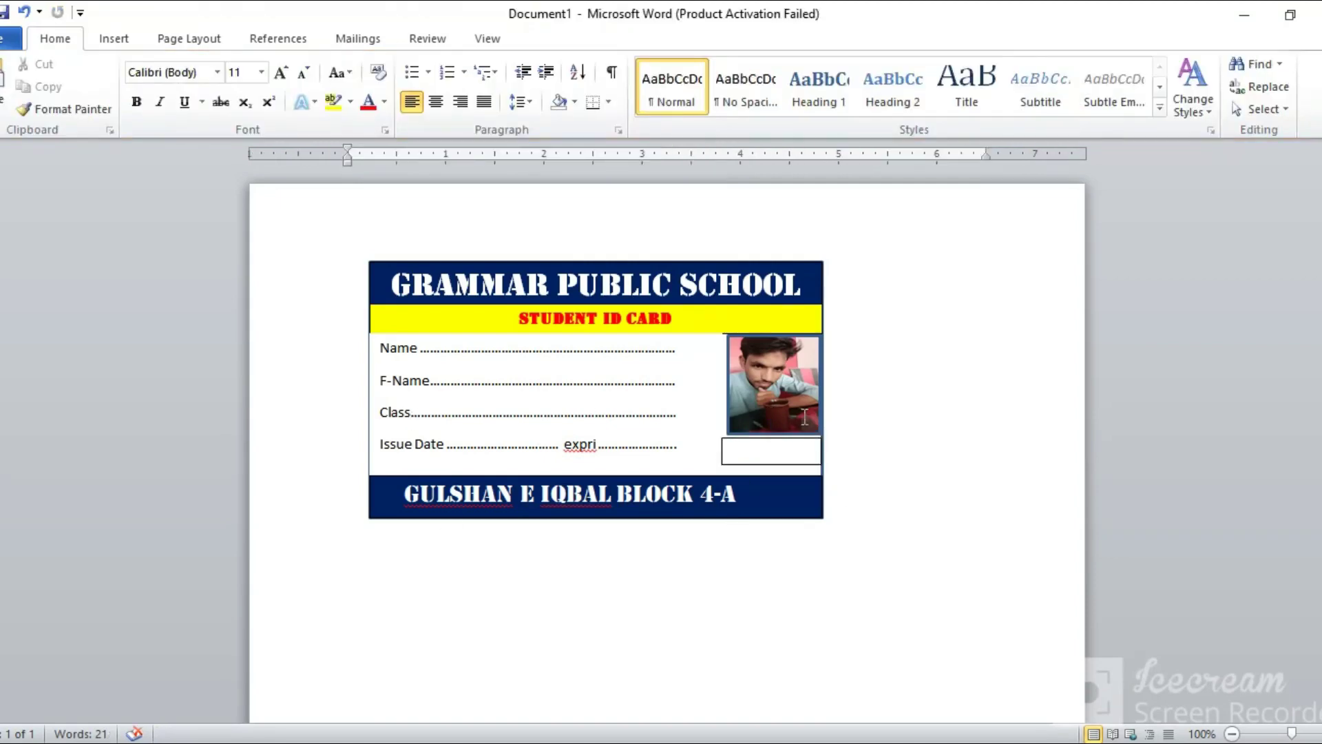